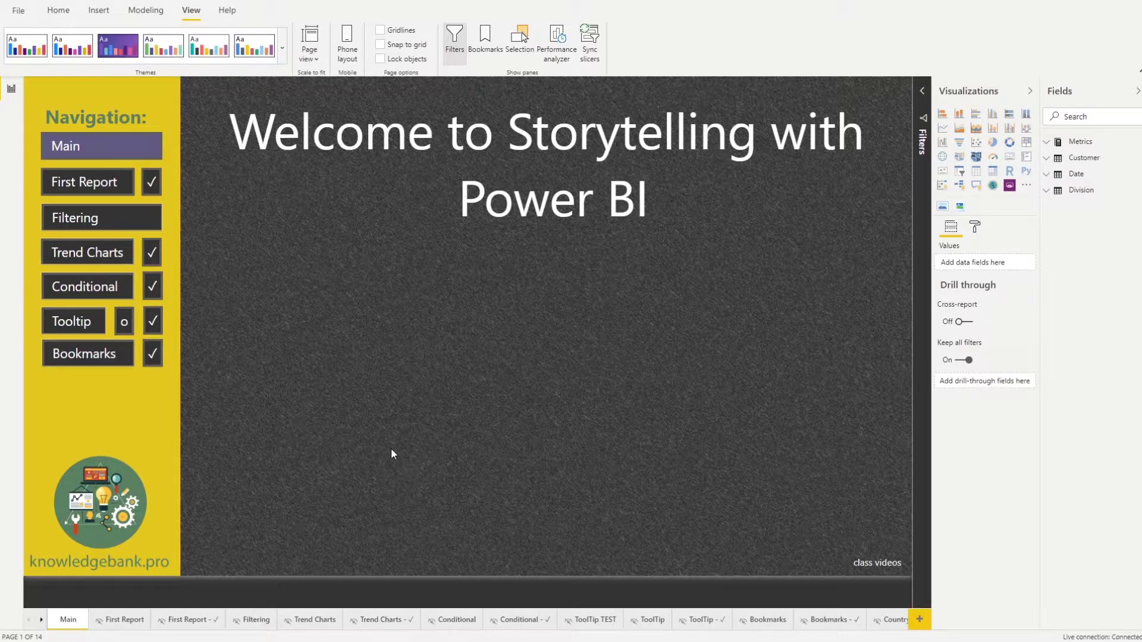
Compare the Bookmarks page with its finished version, switching the finished scatter chart between By Country and By Company before returning to Bookmarks.
ctrl+click(87, 359)
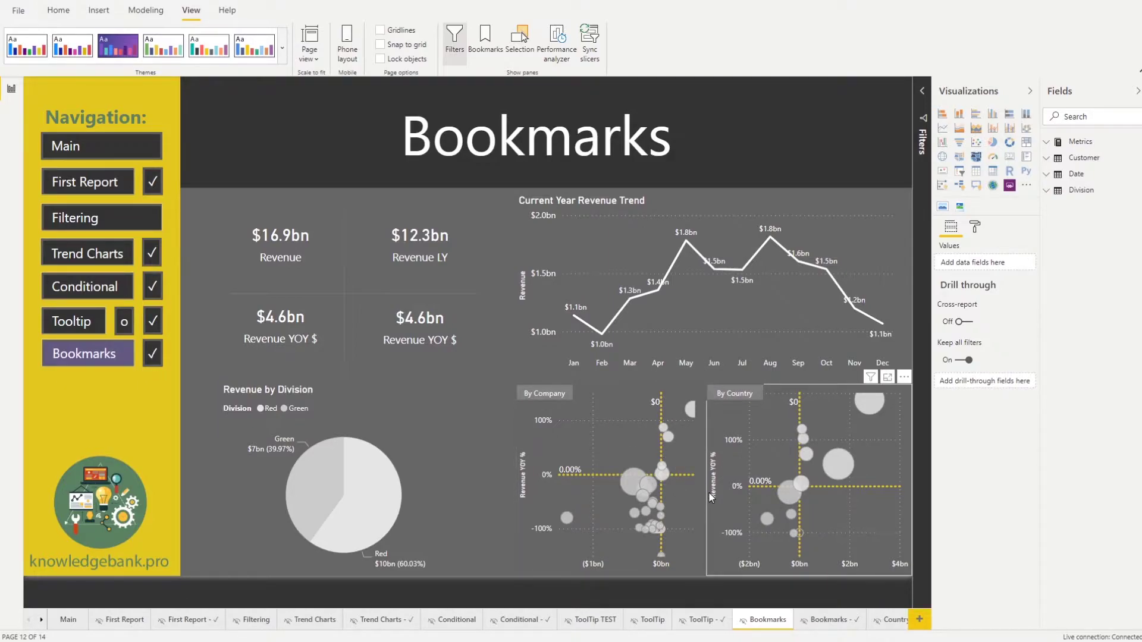
ctrl+click(153, 355)
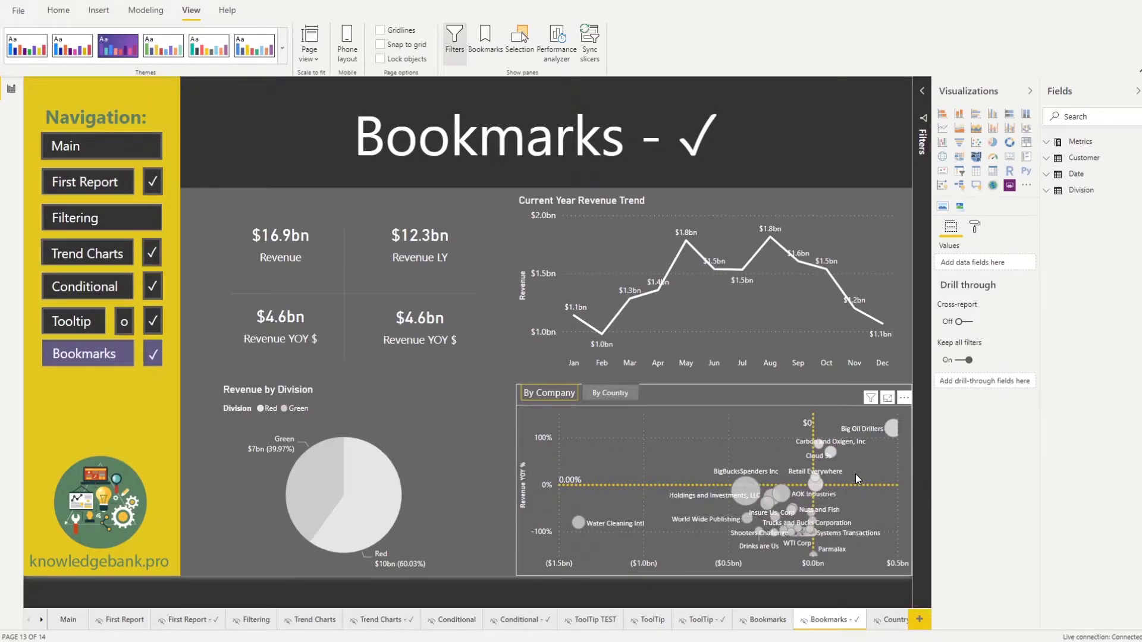
click(614, 395)
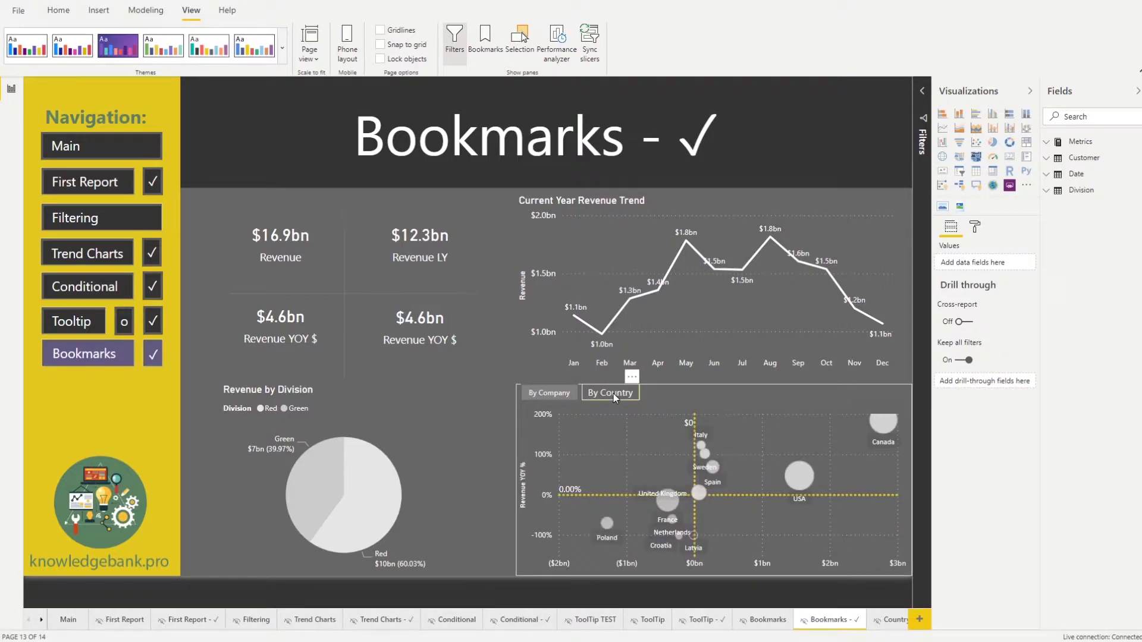
click(564, 394)
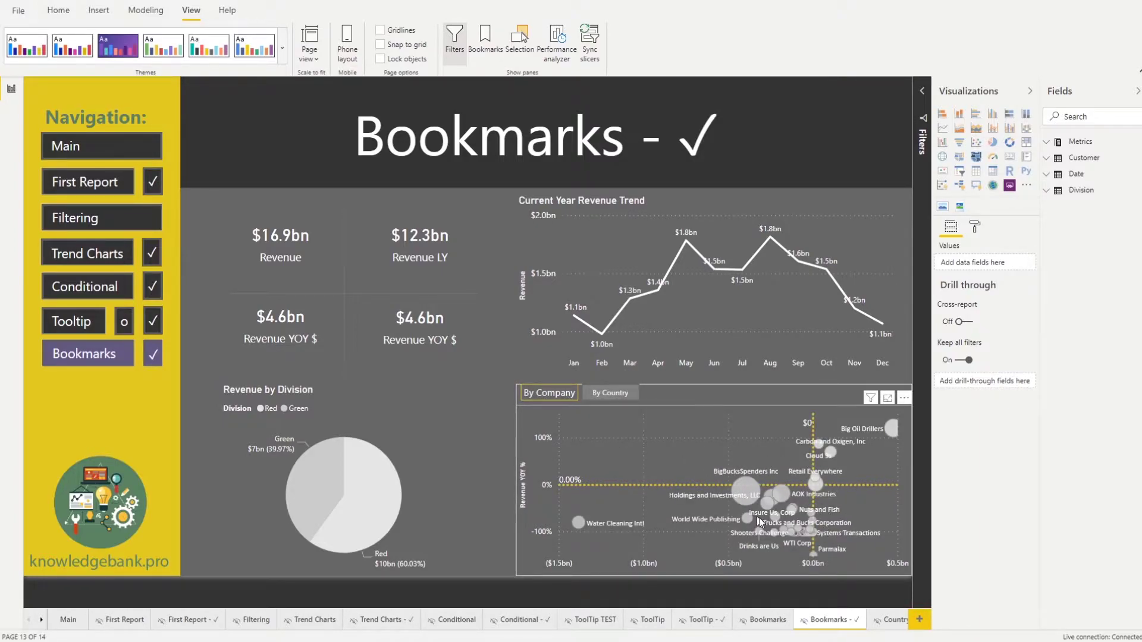
click(598, 397)
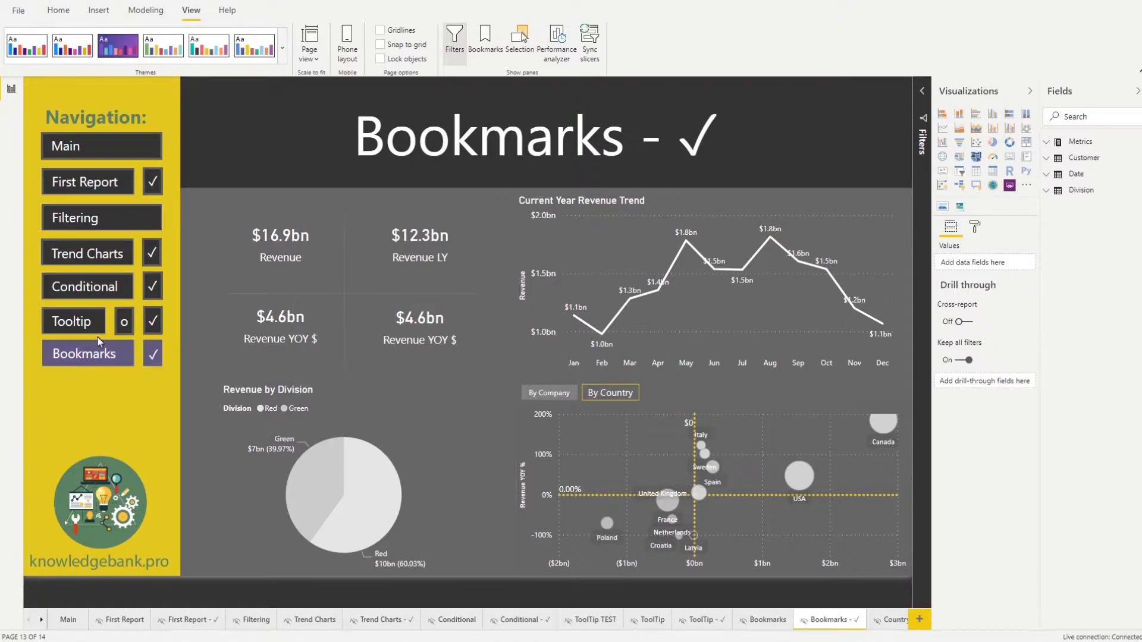
click(123, 356)
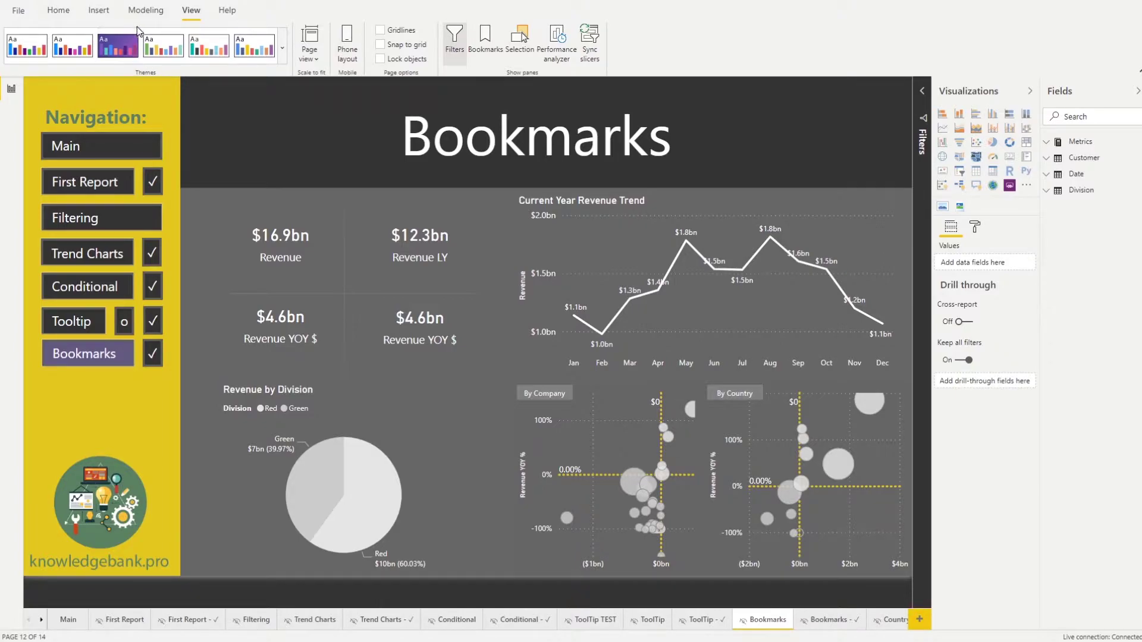
Display the report's bookmark list and collapse the Bookmarks - ✓ group.
click(52, 5)
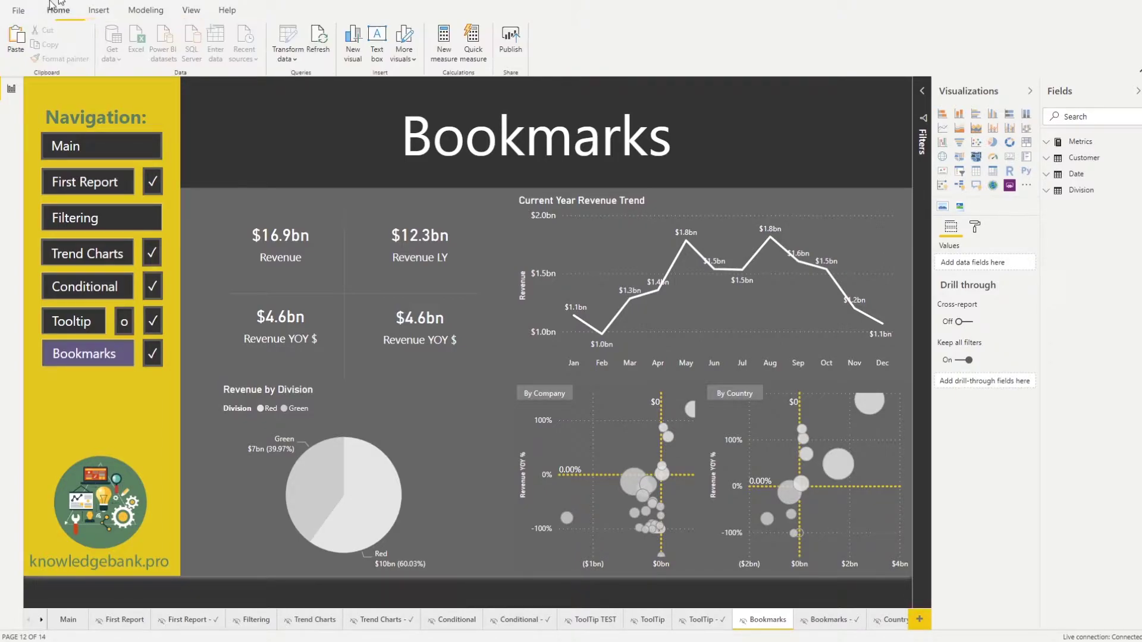
click(188, 11)
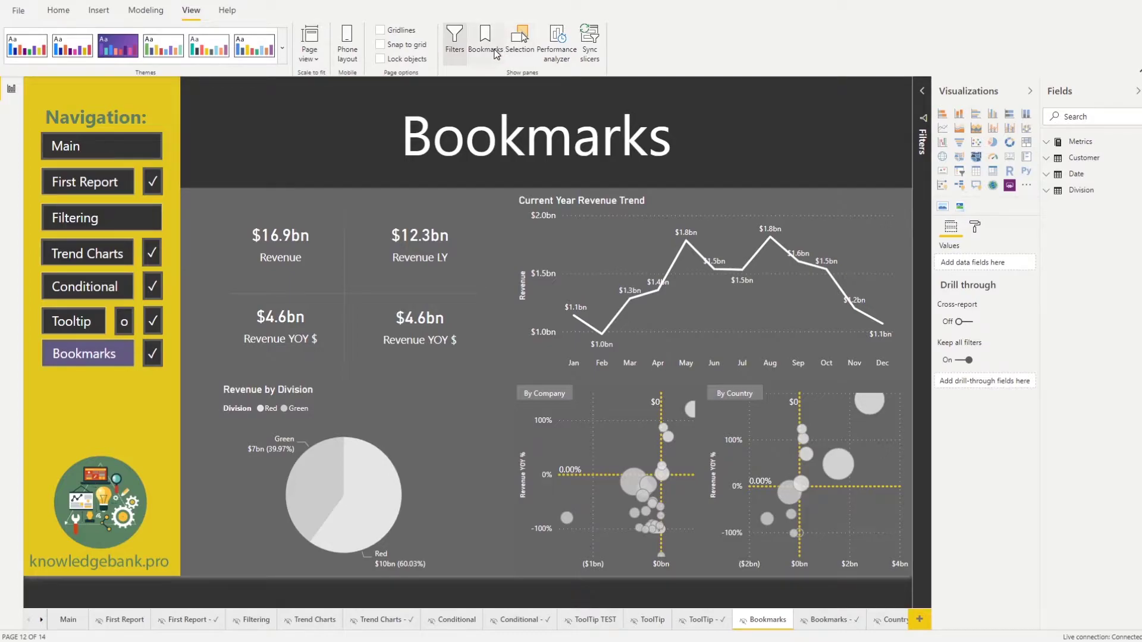
click(485, 43)
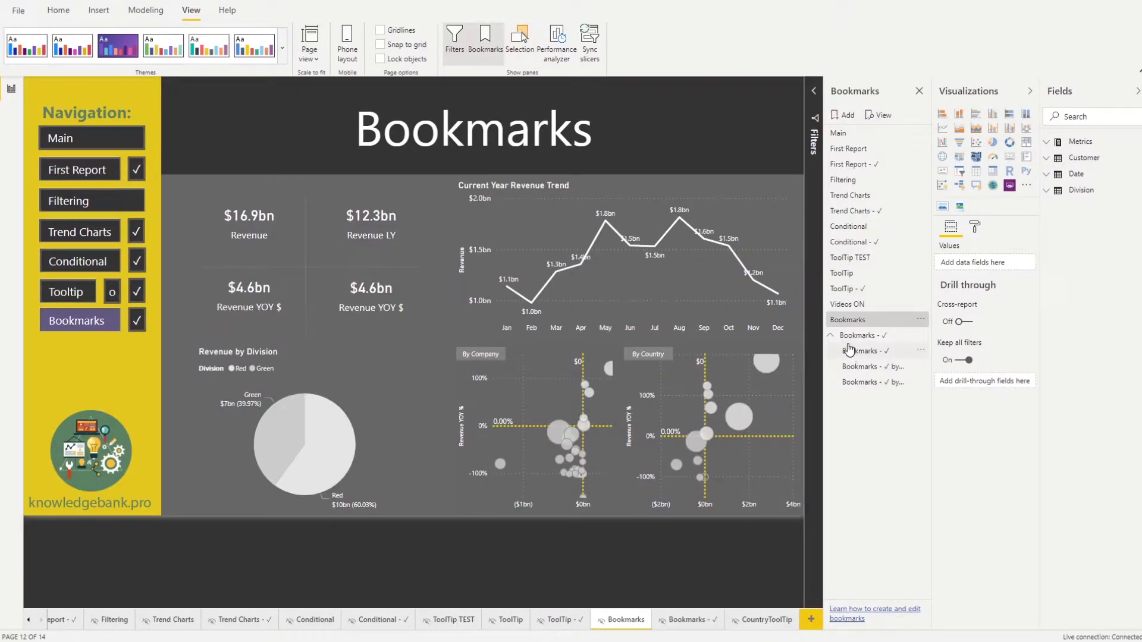
click(831, 337)
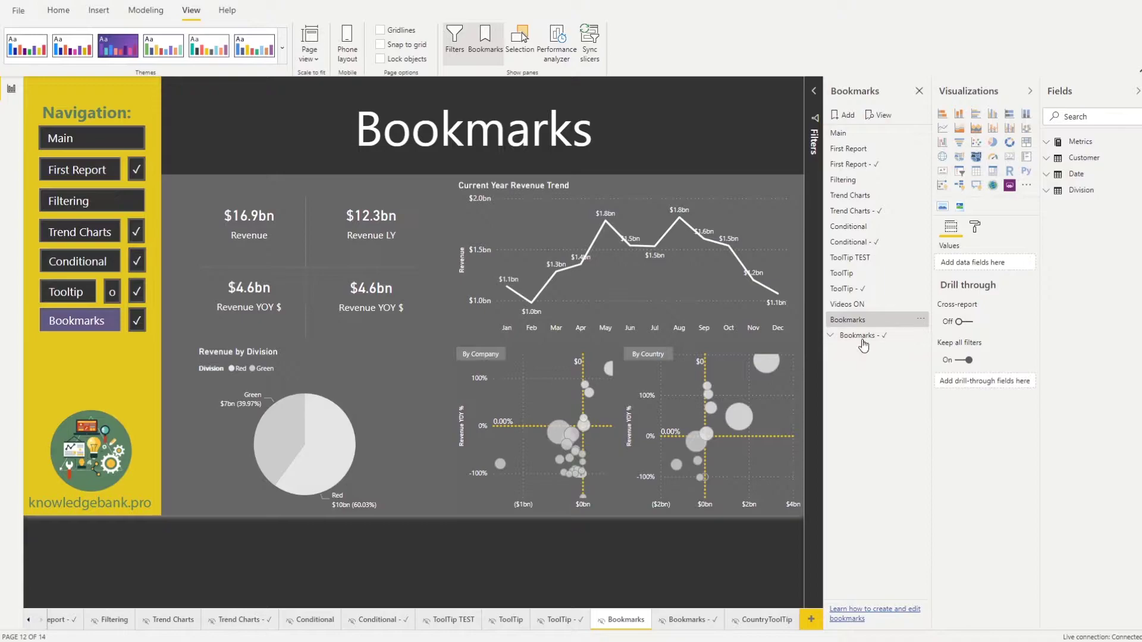
Preview the Main, First Report and First Report - ✓ bookmarks, ending on the Bookmarks bookmark.
click(857, 134)
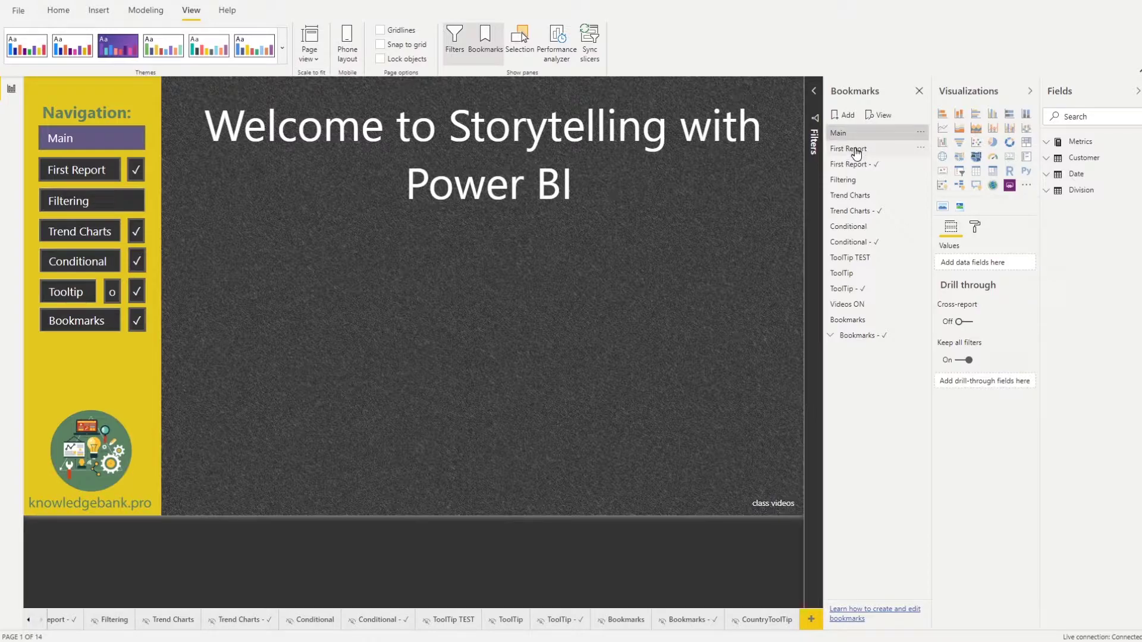
click(853, 150)
click(855, 165)
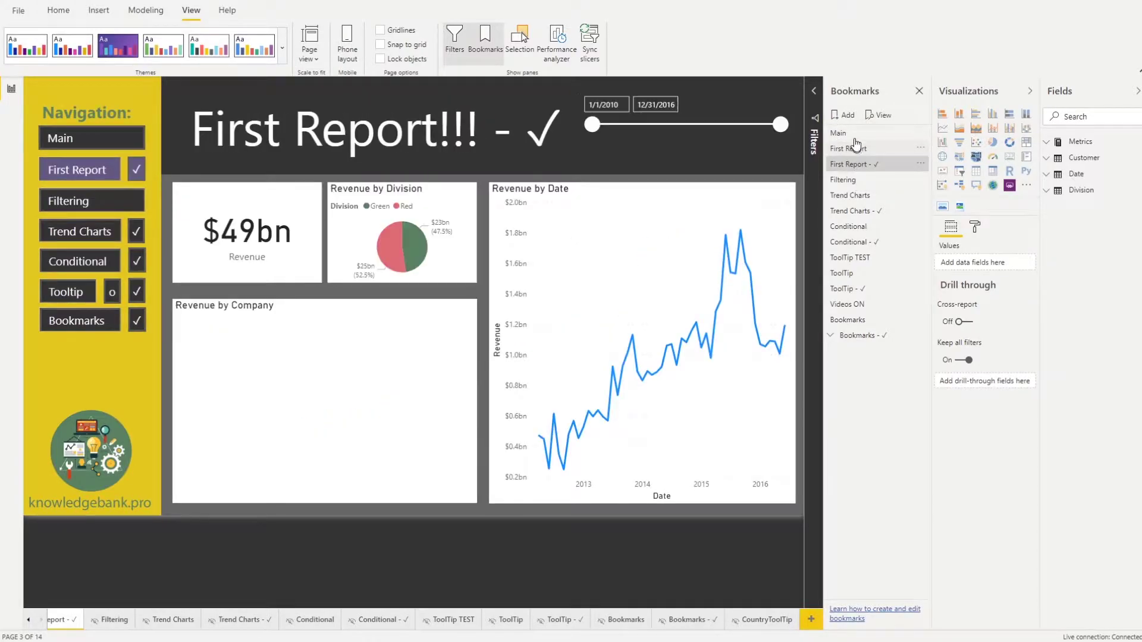
click(844, 135)
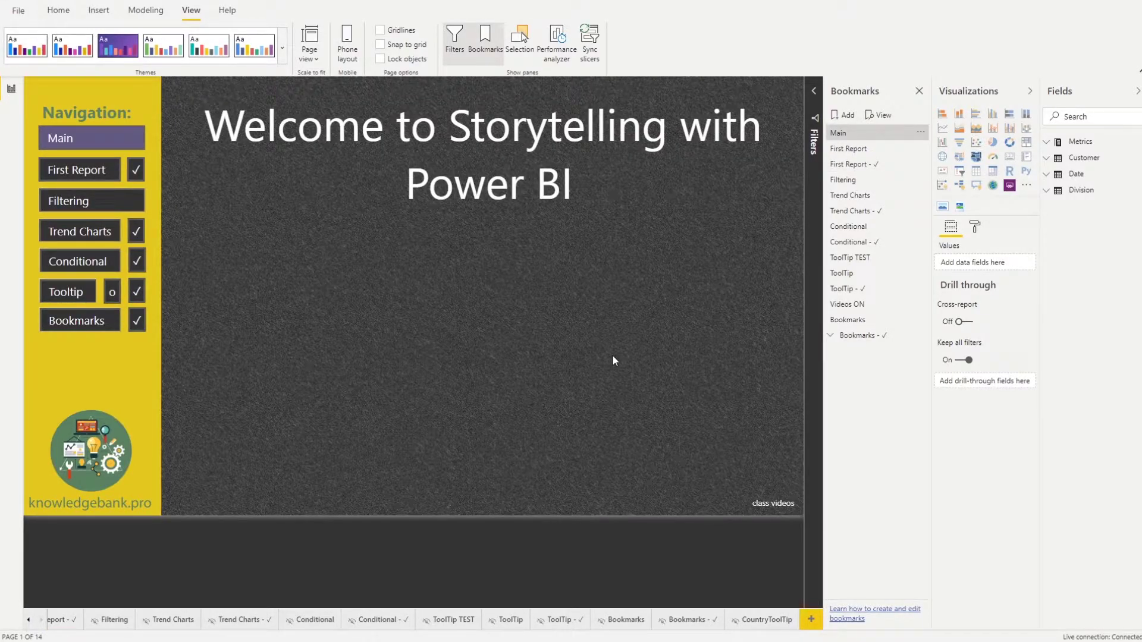
click(855, 323)
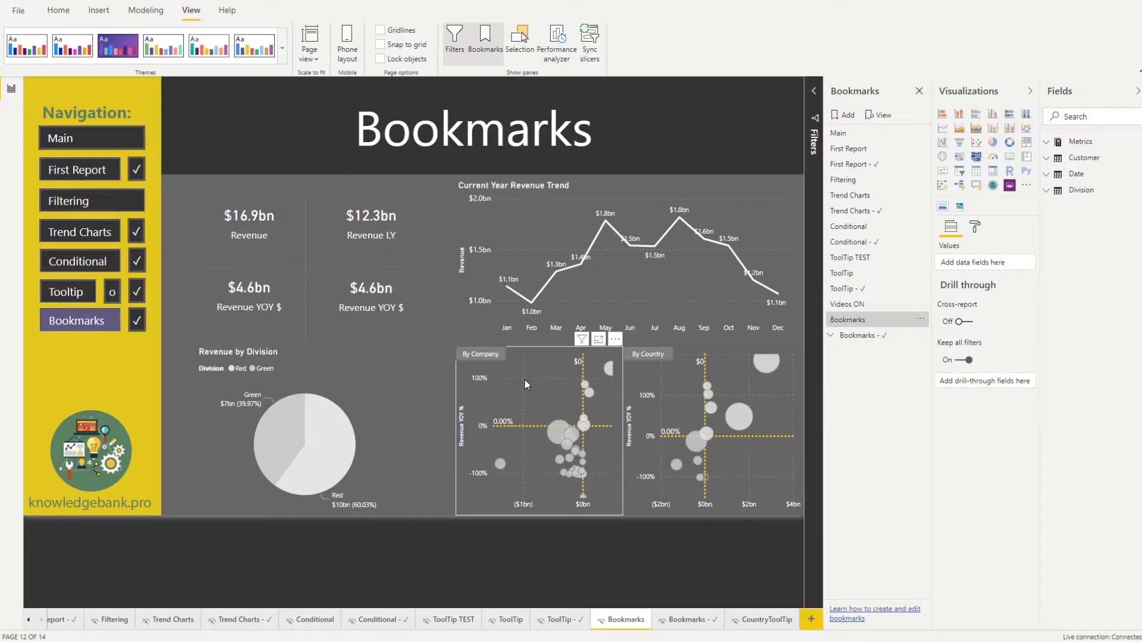
Show the page's object selection list and collapse the Visualizations and Fields panes to enlarge the canvas.
click(519, 43)
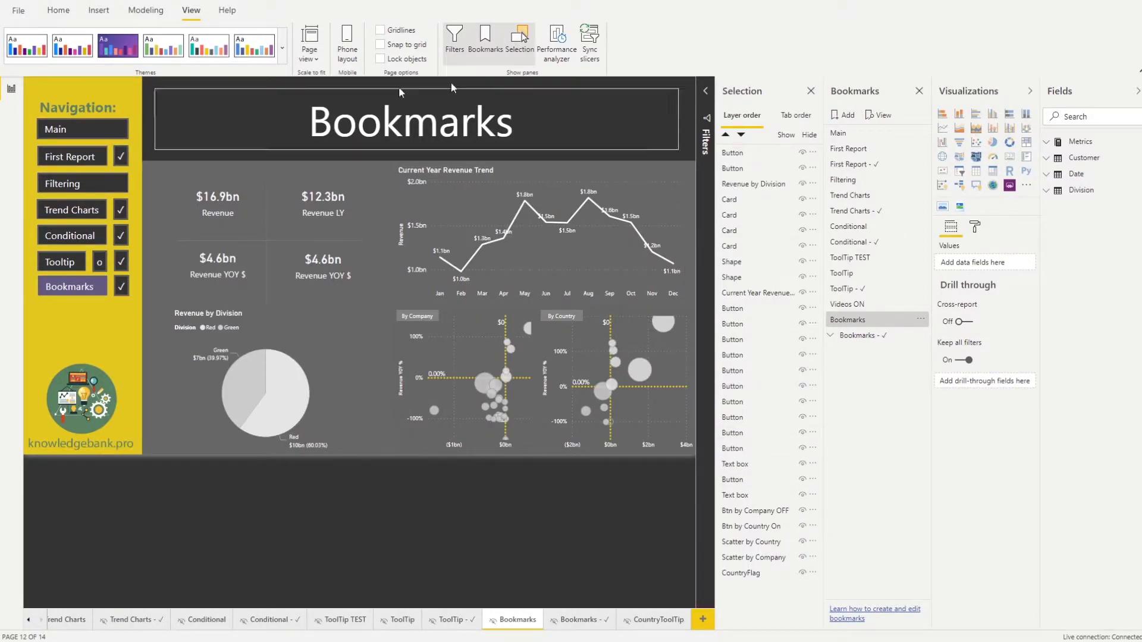
click(1030, 93)
click(1135, 93)
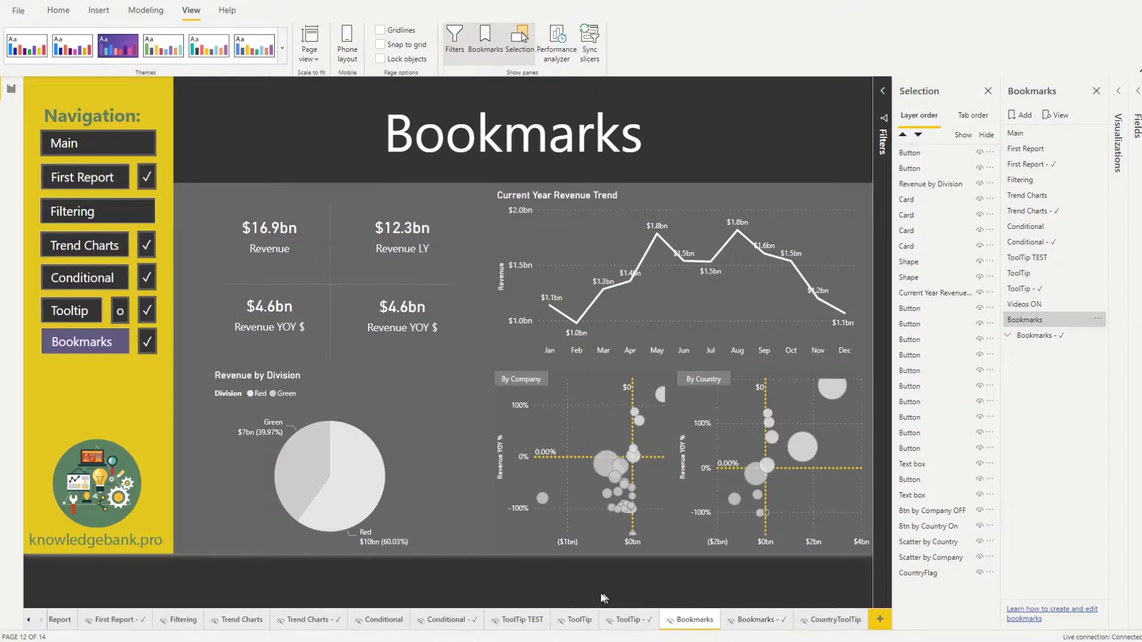
Examine how the finished Bookmarks - ✓ page toggles its scatter charts and grouped objects, and return to the Bookmarks page.
ctrl+click(149, 343)
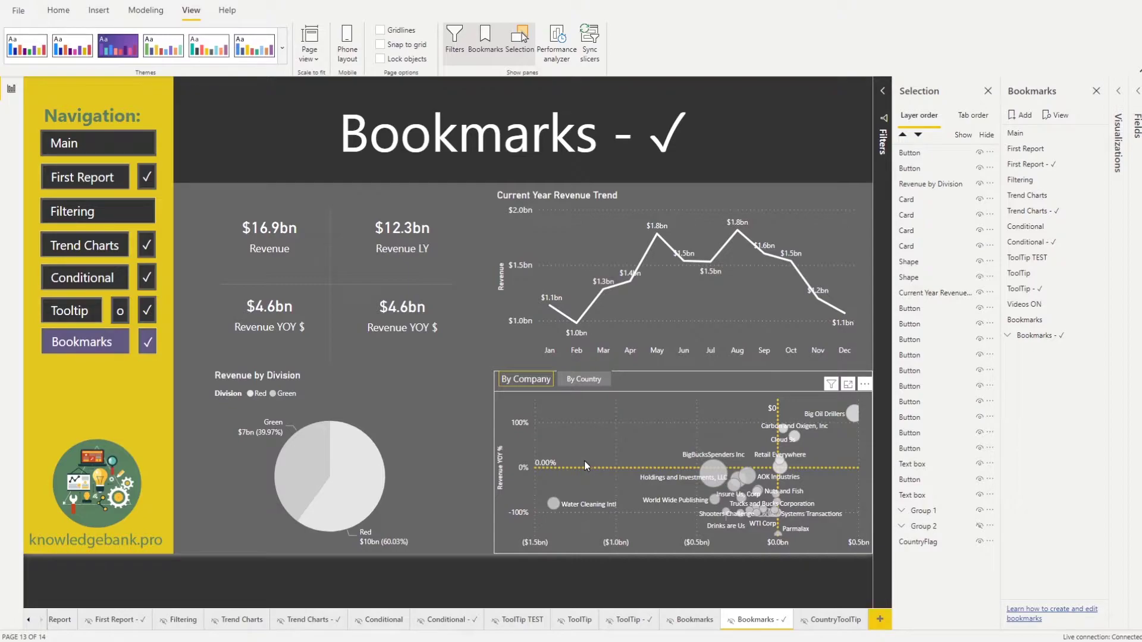
click(587, 385)
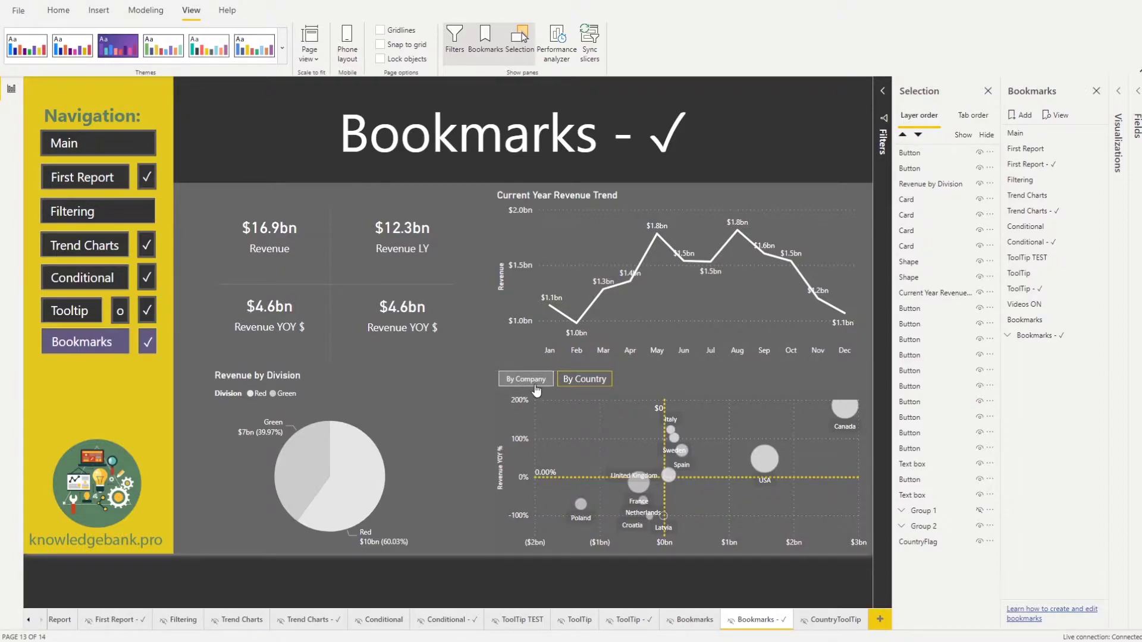
ctrl+click(534, 386)
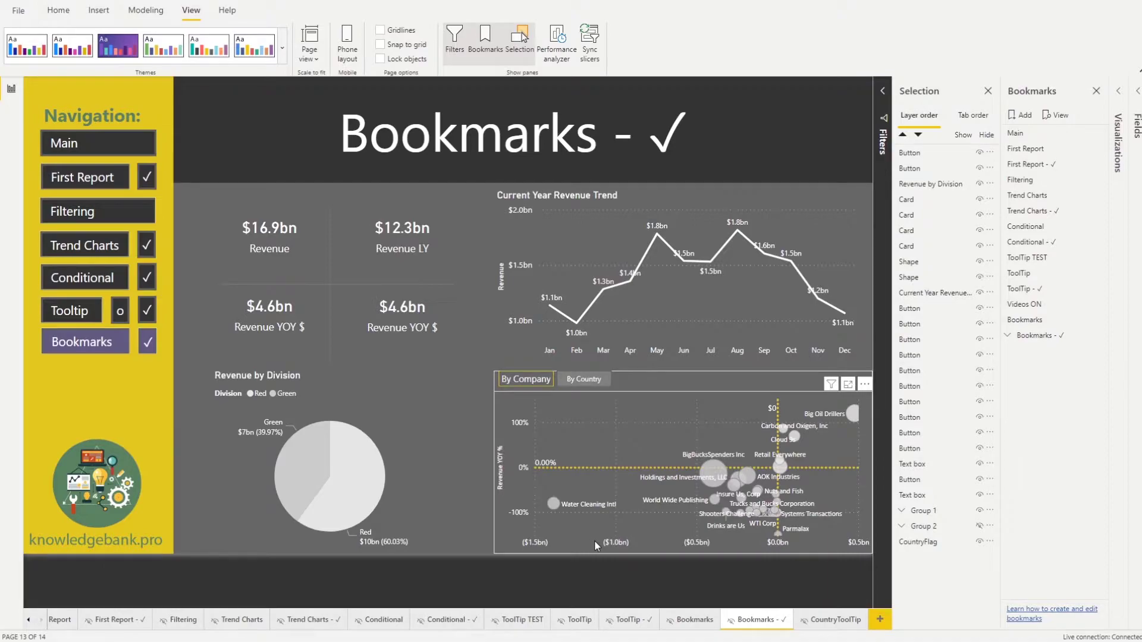
ctrl+click(122, 342)
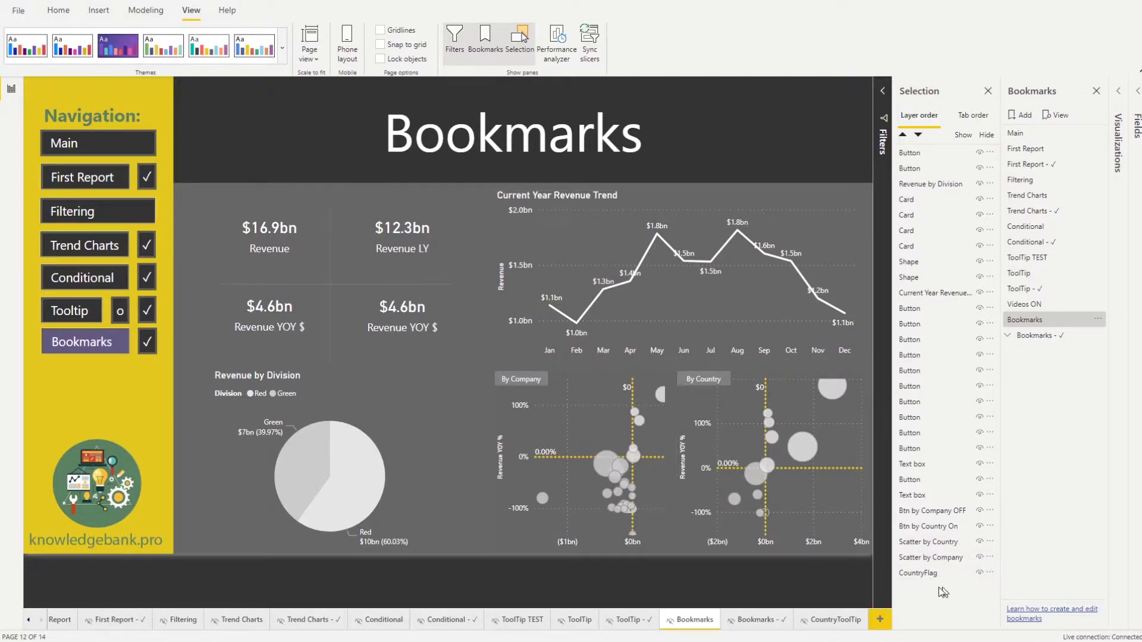
Hide the CountryFlag, Scatter by Company and Scatter by Country objects on the Bookmarks page.
click(980, 573)
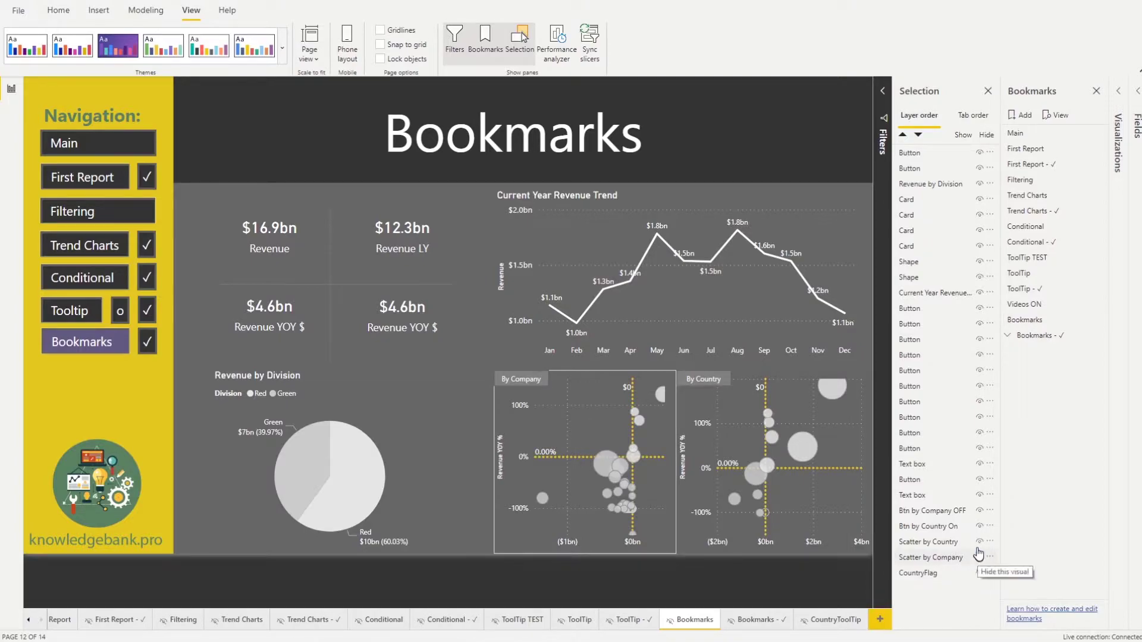
click(979, 557)
click(979, 541)
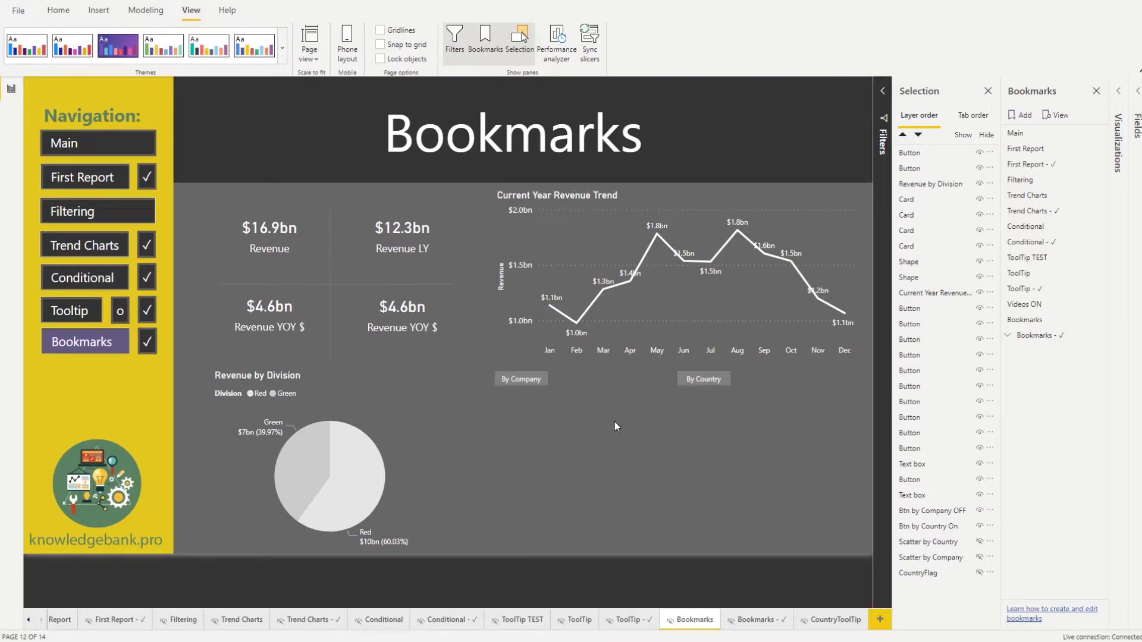
Insert a sample blank button in the empty area below the By Company and By Country buttons and delete it.
click(529, 382)
click(700, 384)
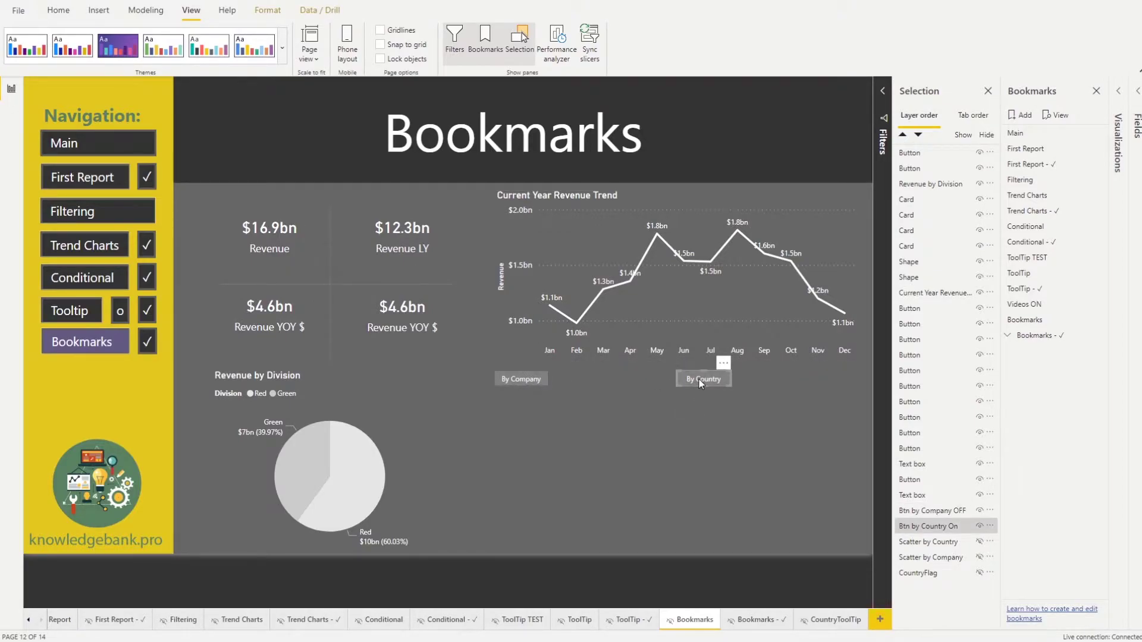
click(102, 12)
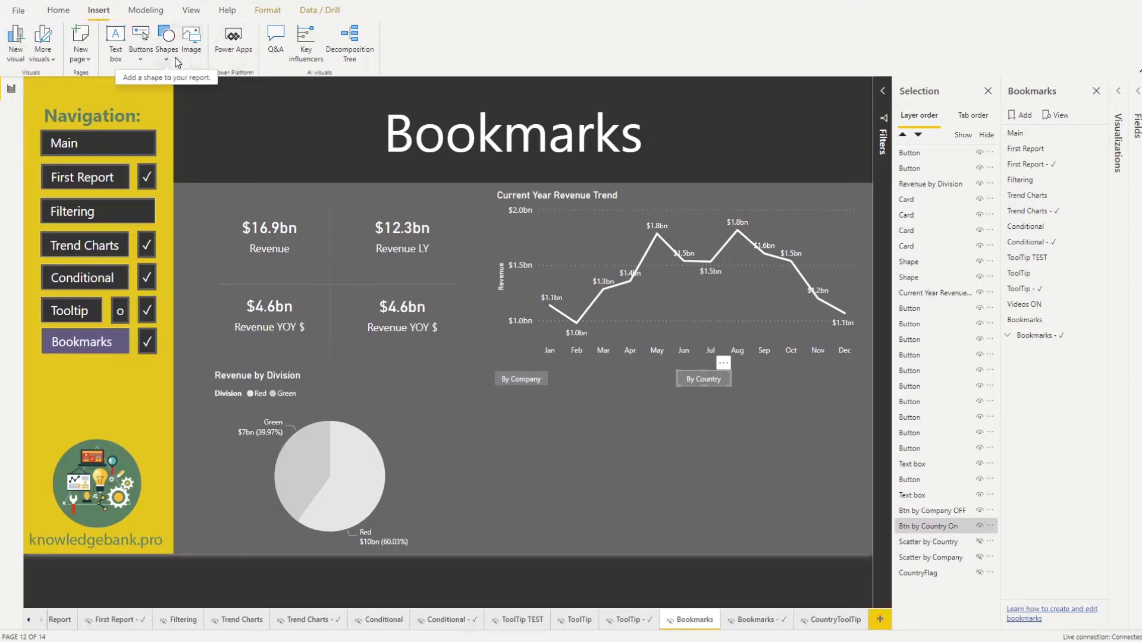
click(141, 42)
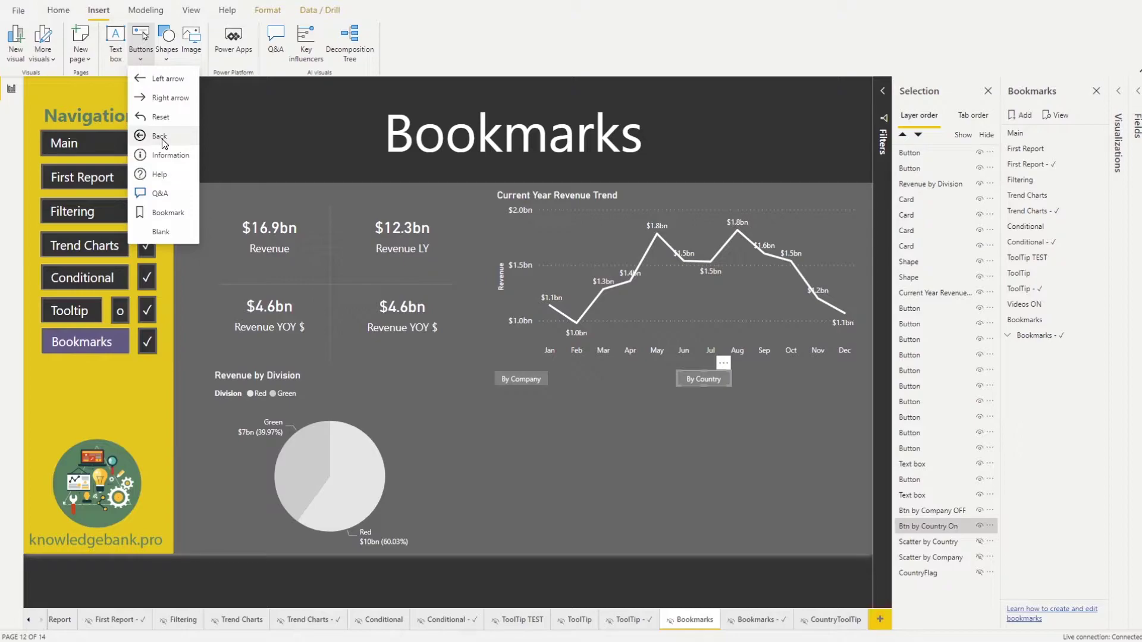
click(547, 451)
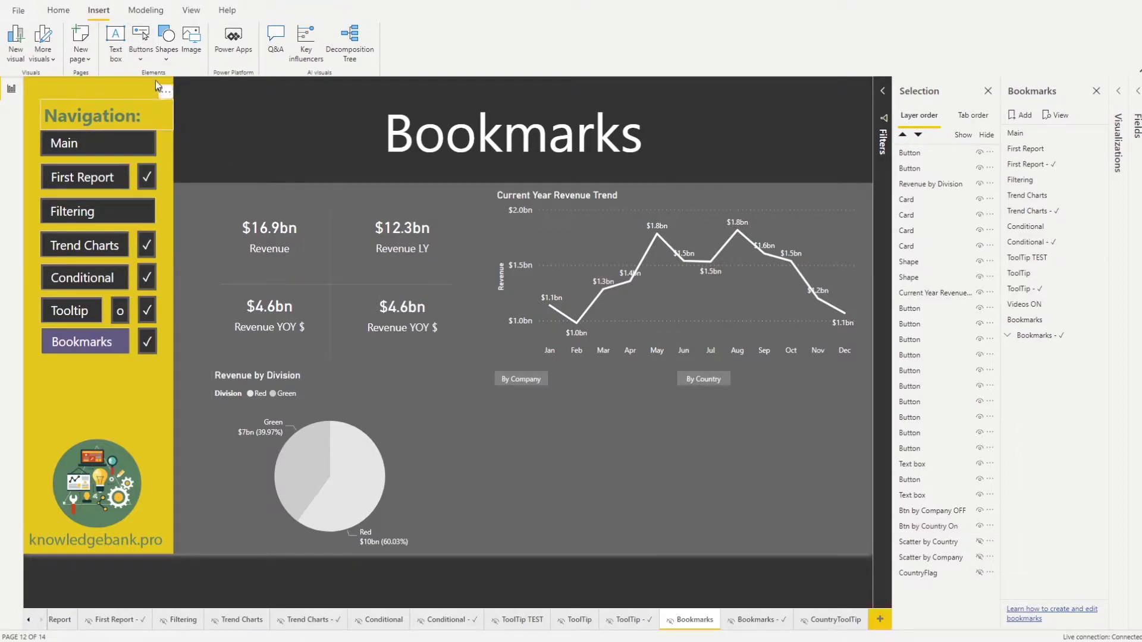
click(145, 60)
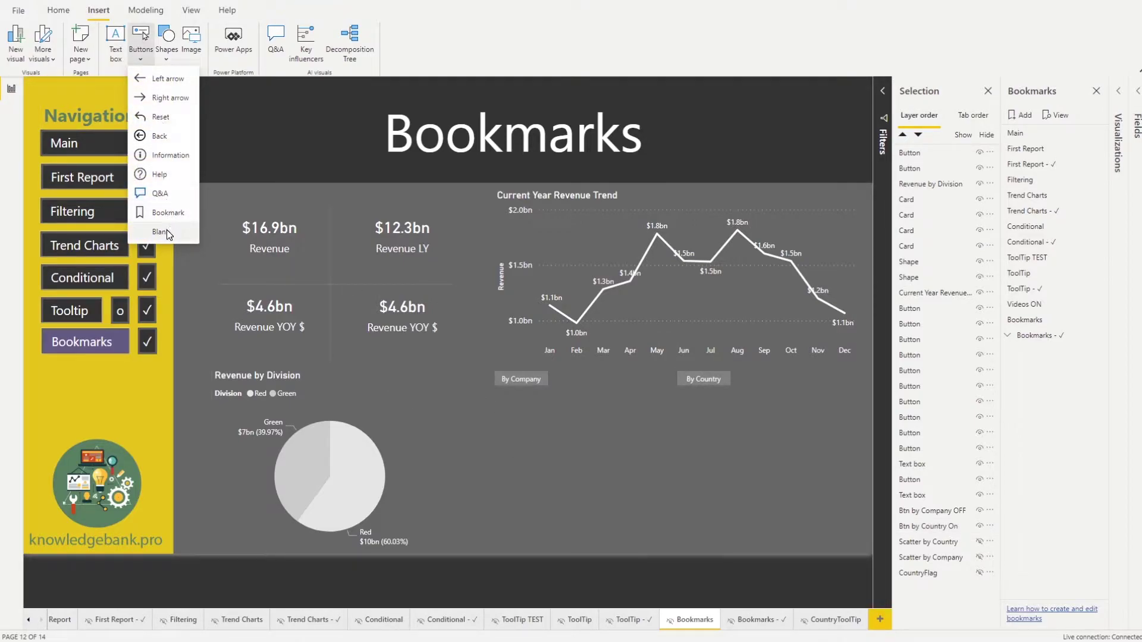
click(178, 240)
drag(65, 95, 597, 458)
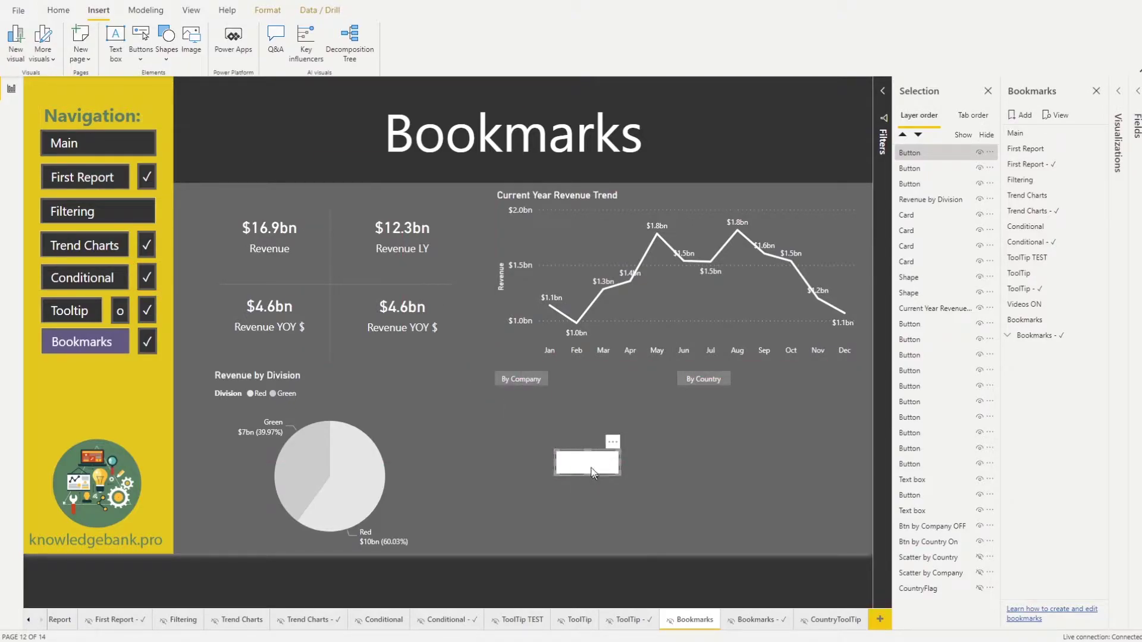
key(Delete)
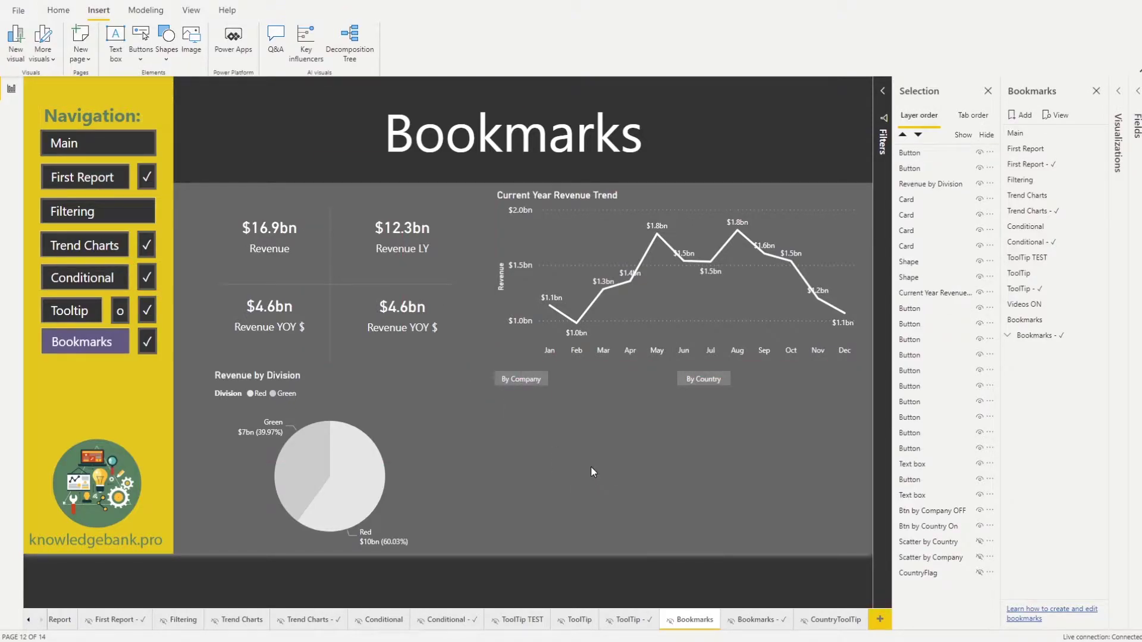
Move the By Country button beside the By Company button and rename its object to "Btn by Country OFF".
click(526, 380)
click(690, 381)
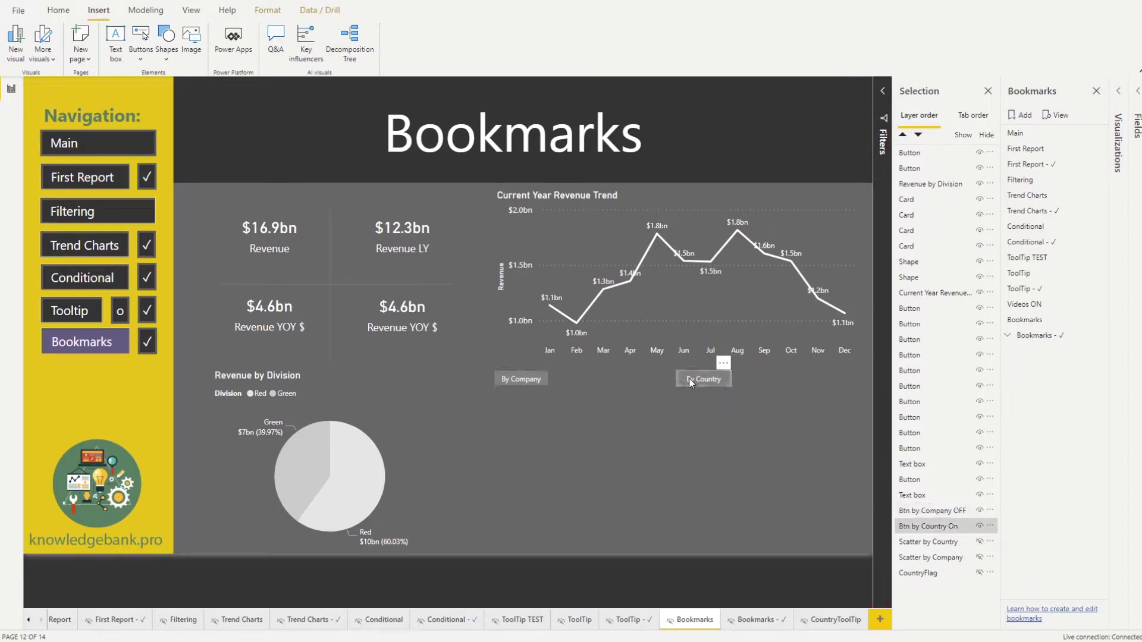
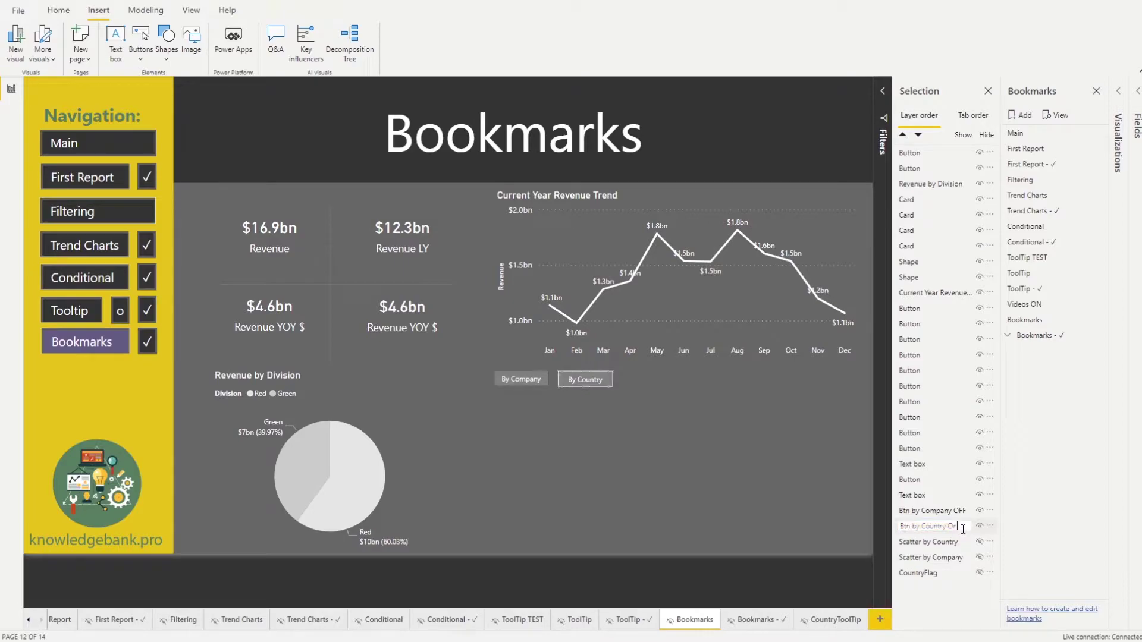
key(Return)
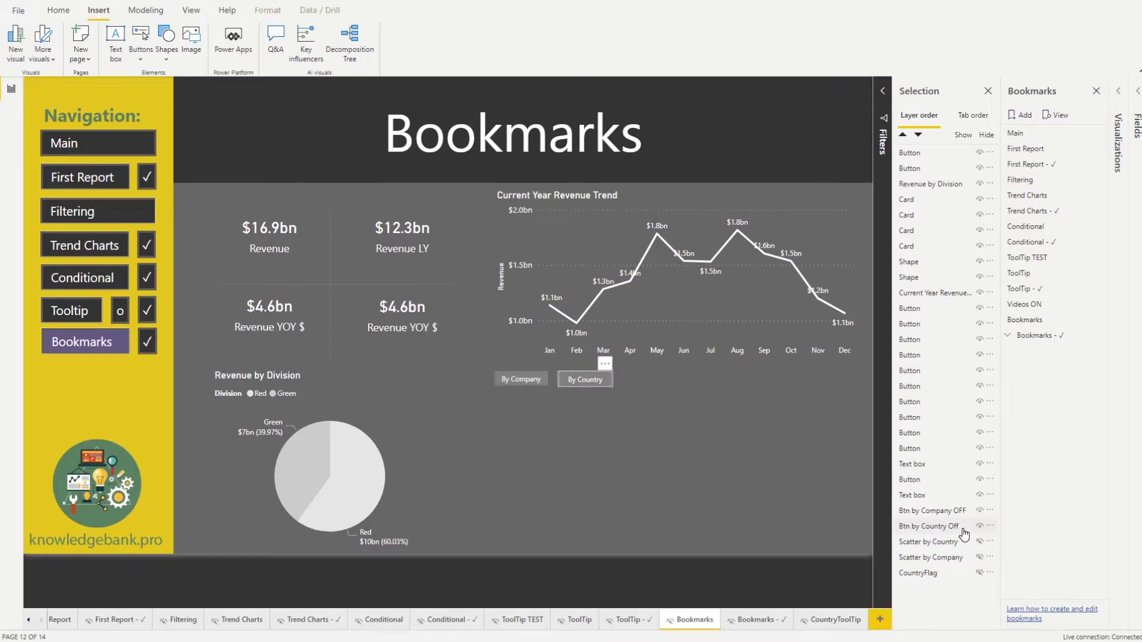
double_click(955, 529)
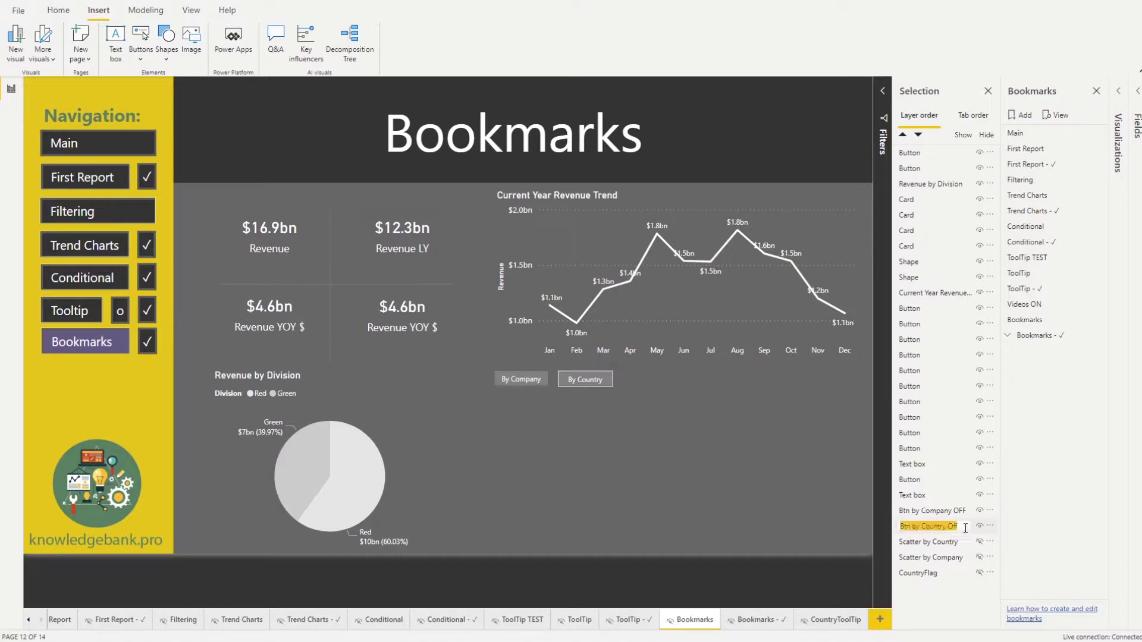
click(965, 528)
text(FF)
click(785, 505)
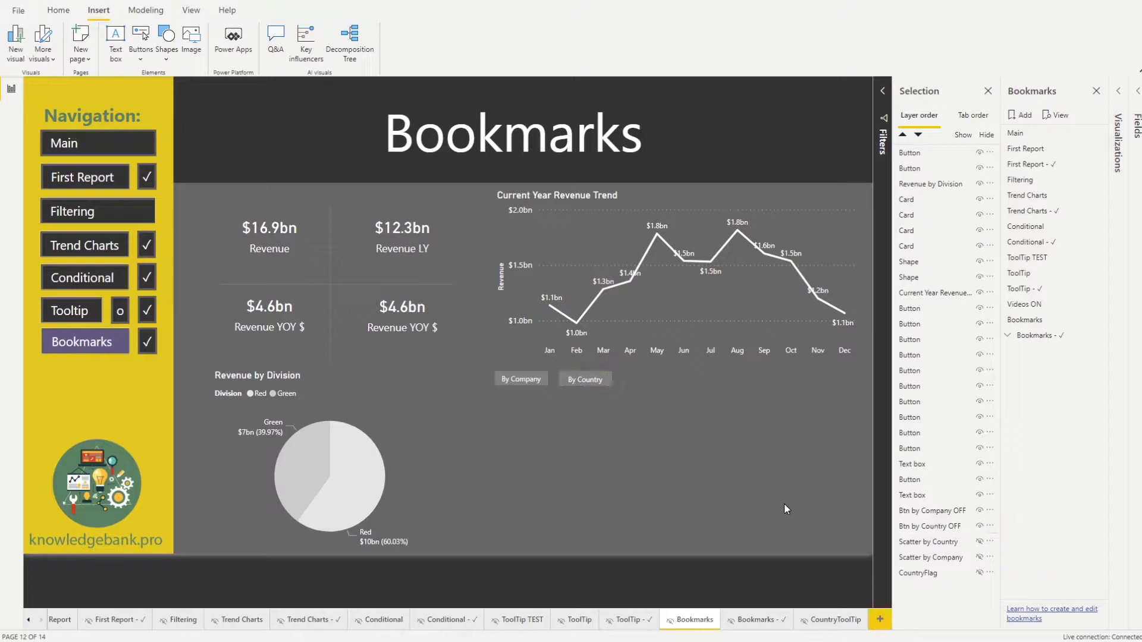
Duplicate the By Company button and place the copy directly below the original.
click(534, 380)
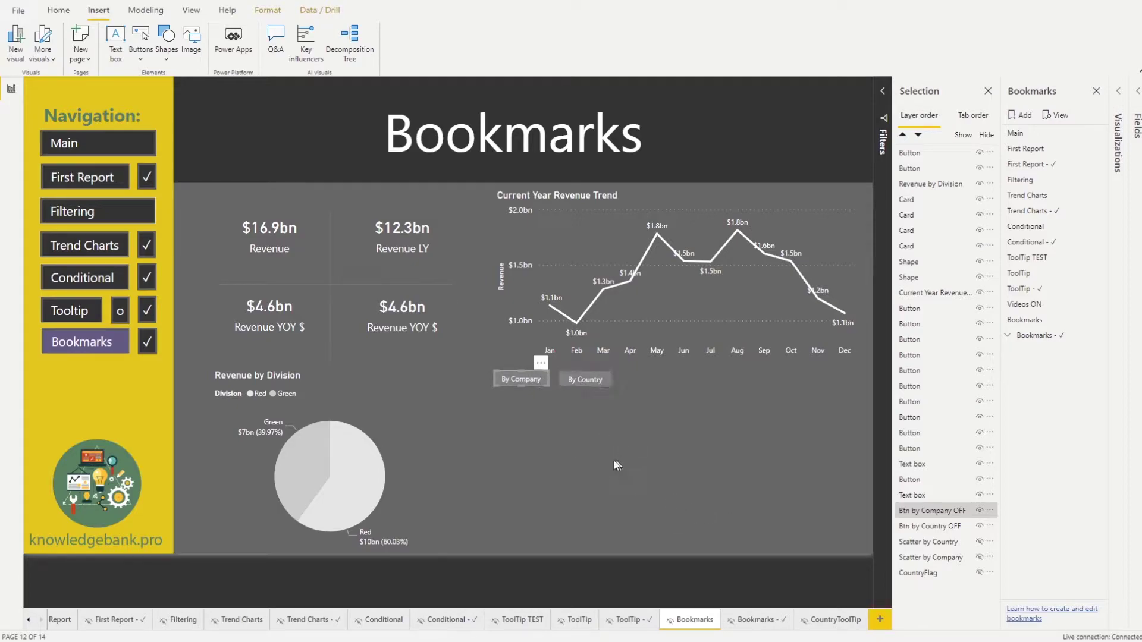
click(578, 424)
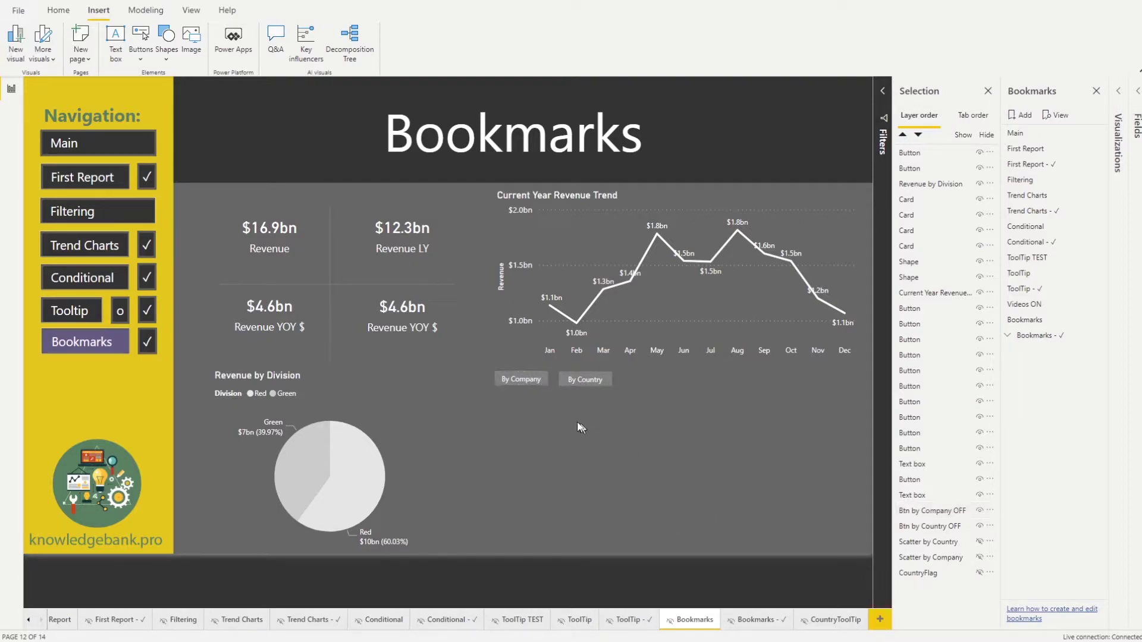
click(527, 384)
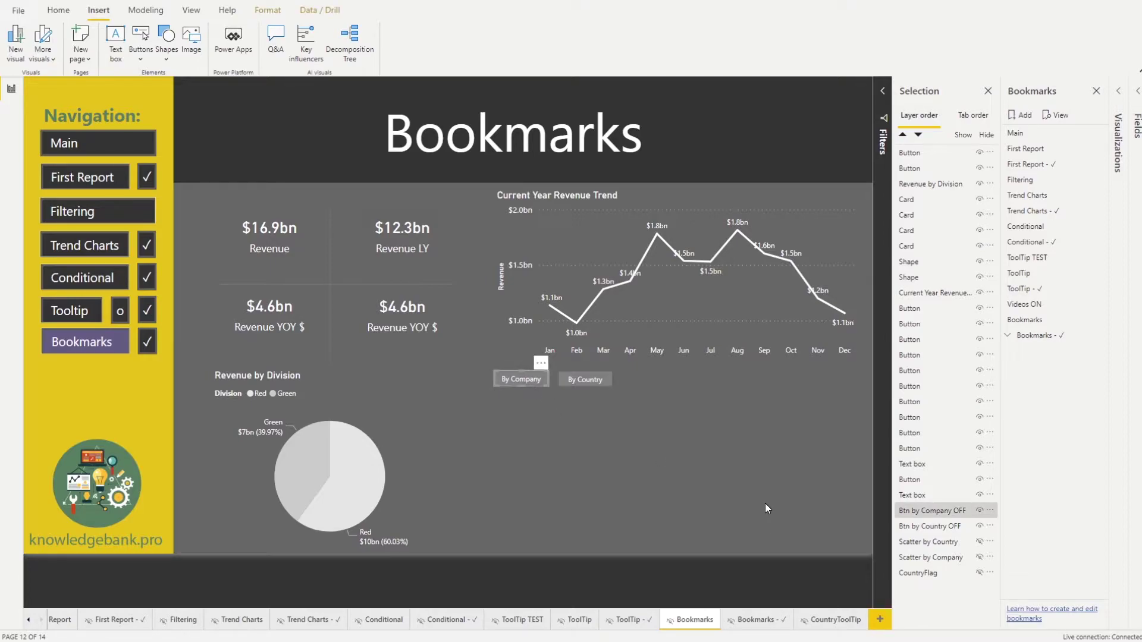
key(ctrl+c)
key(ctrl+v)
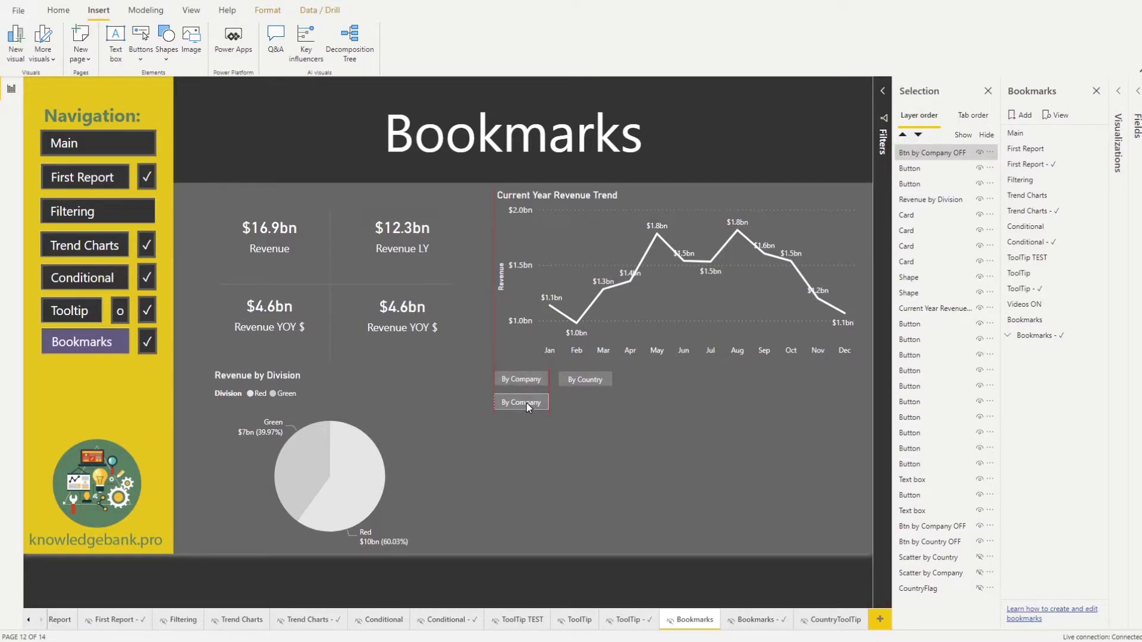
Duplicate the By Country button and place the copy directly below the original, beside the By Company copy.
click(584, 382)
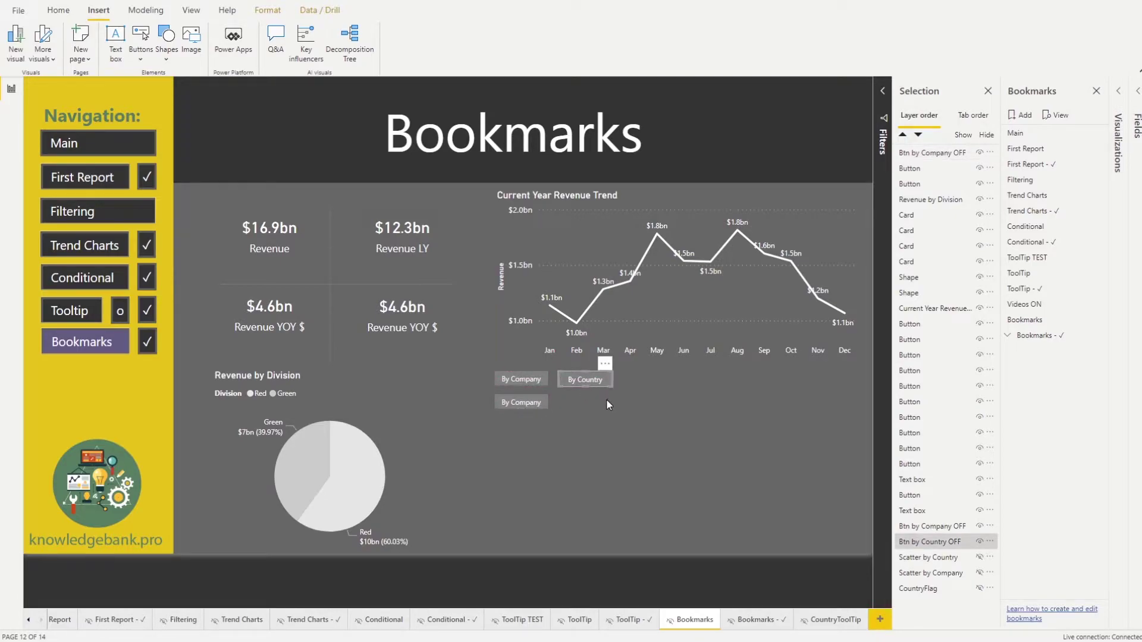
key(ctrl+c)
key(ctrl+v)
drag(594, 393, 591, 406)
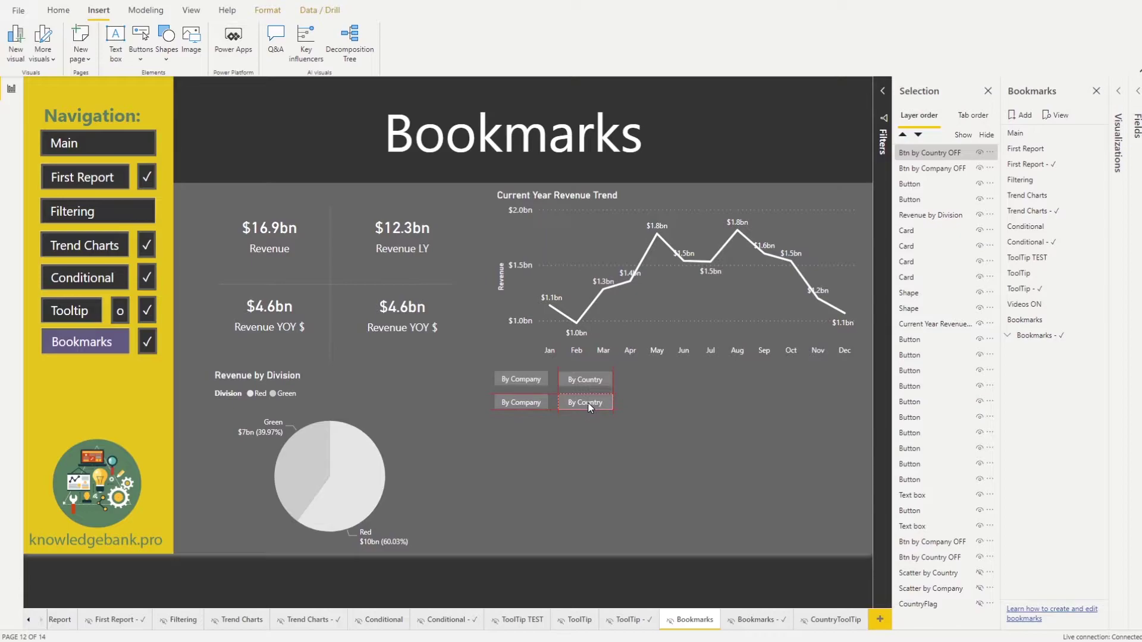
click(651, 421)
Set the outline color of the lower By Company button to the theme yellow.
click(535, 405)
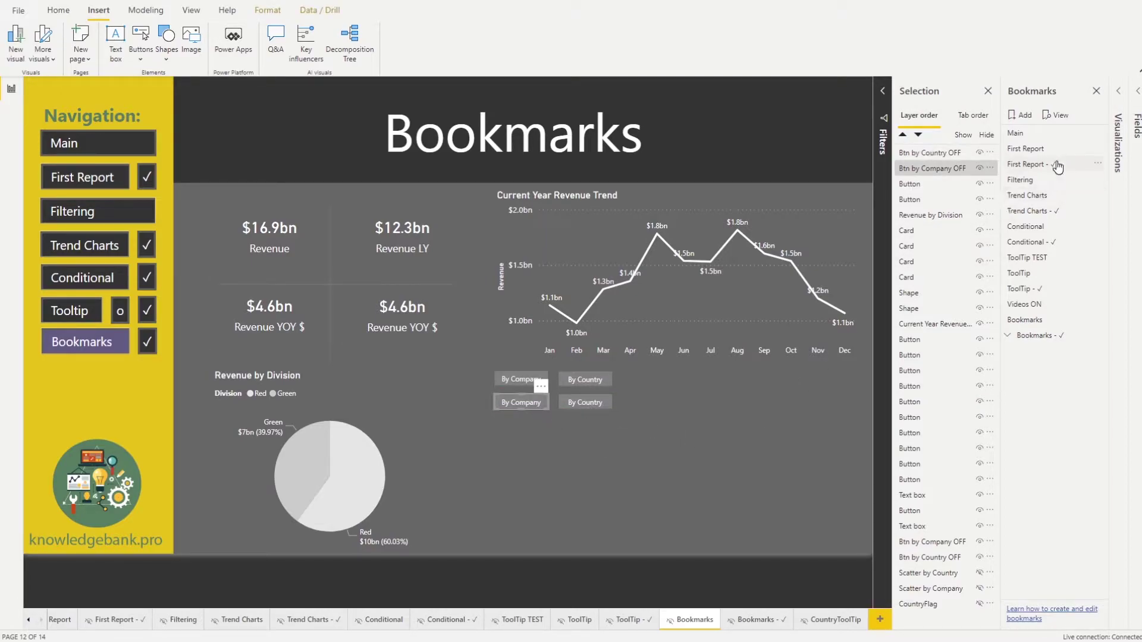
click(1121, 95)
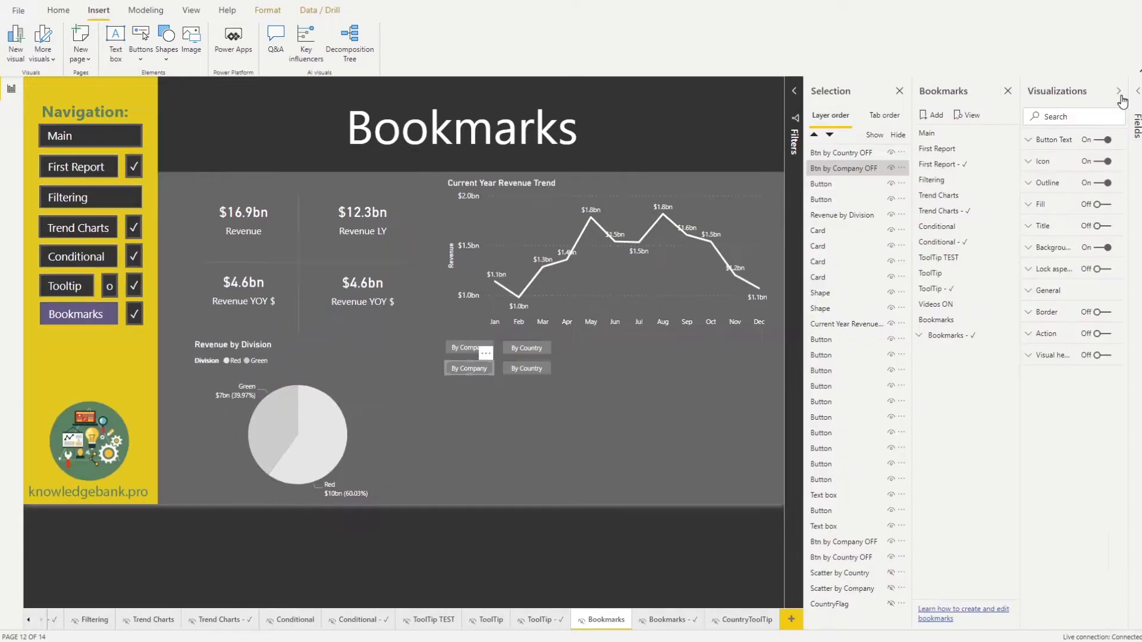
click(1042, 187)
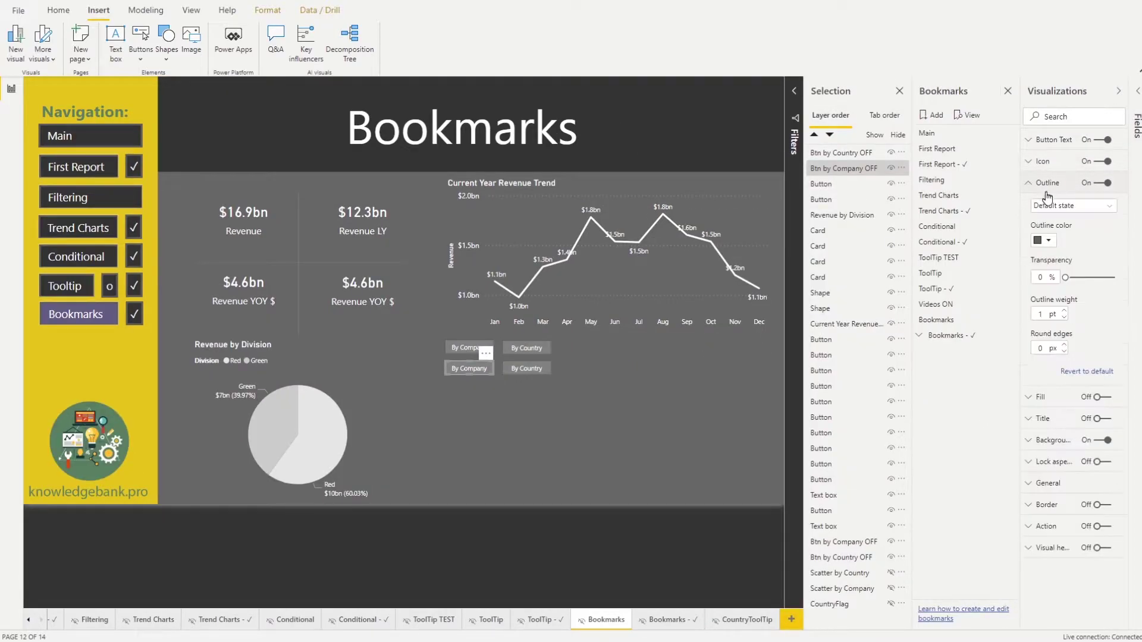
click(1049, 241)
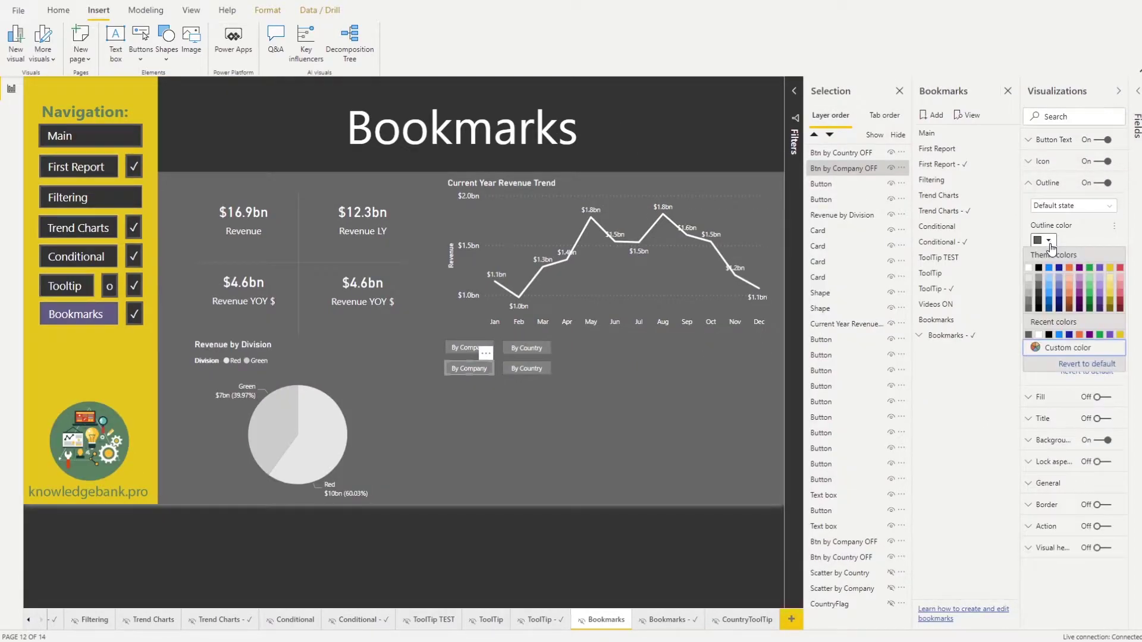
click(1109, 268)
click(1028, 183)
Increase the text size of the lower By Company button to 10 pt.
click(1029, 142)
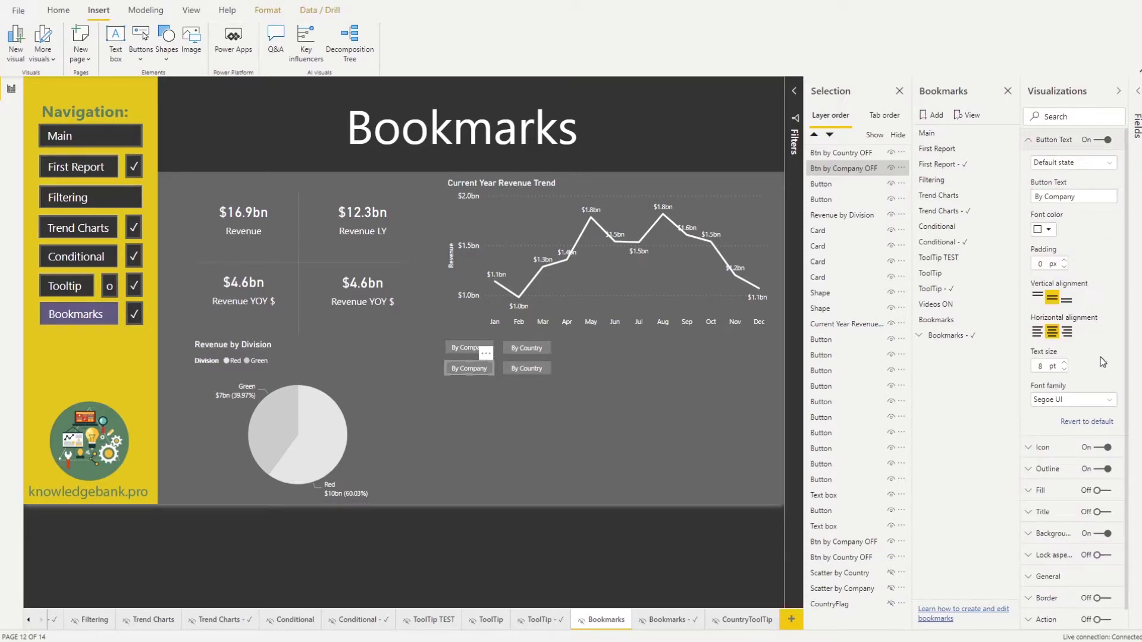
click(1064, 363)
click(635, 415)
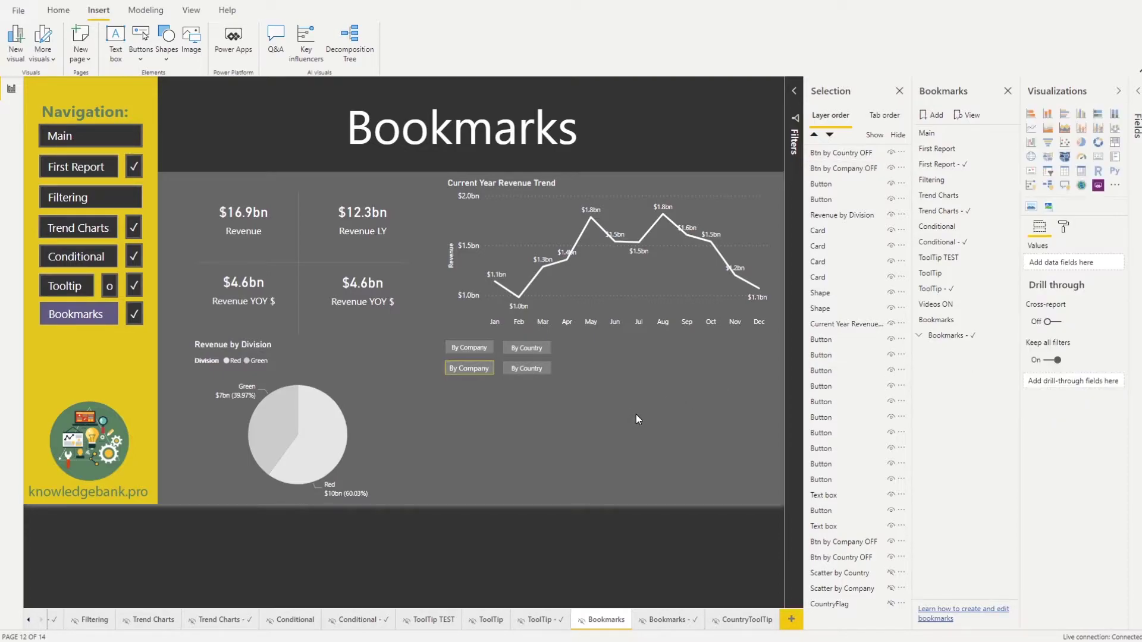
click(479, 368)
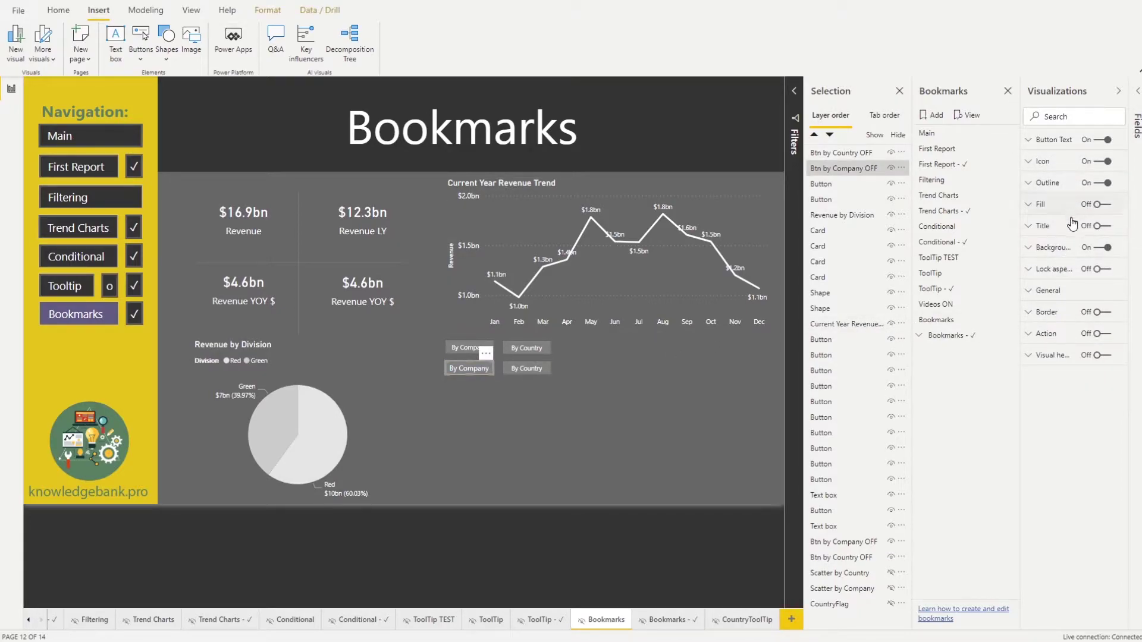
click(1047, 141)
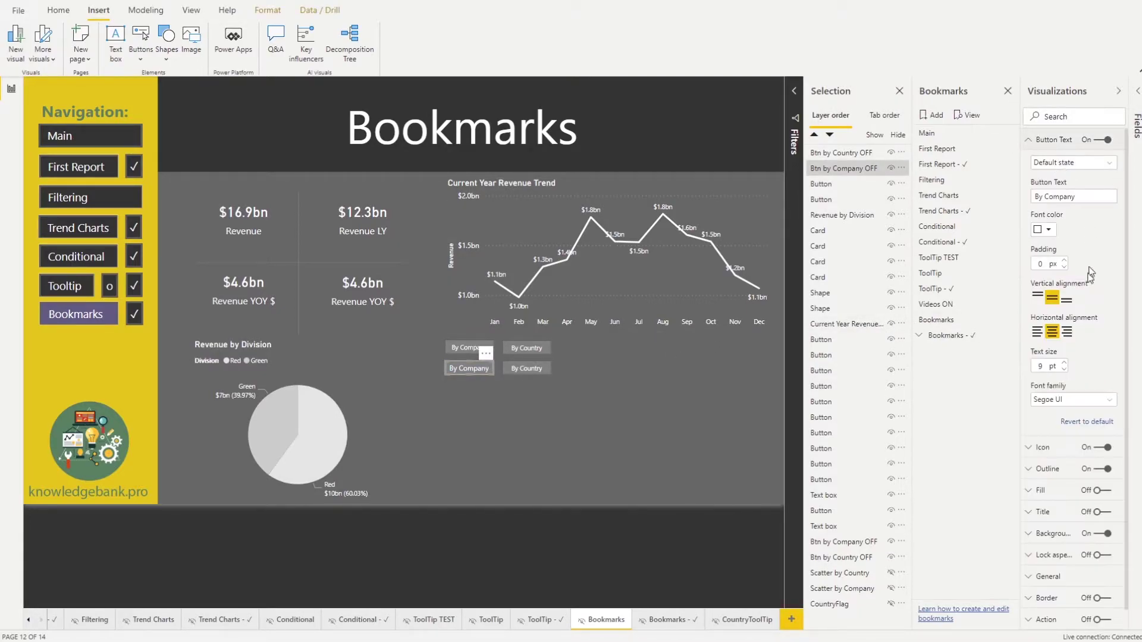
click(1063, 362)
click(630, 398)
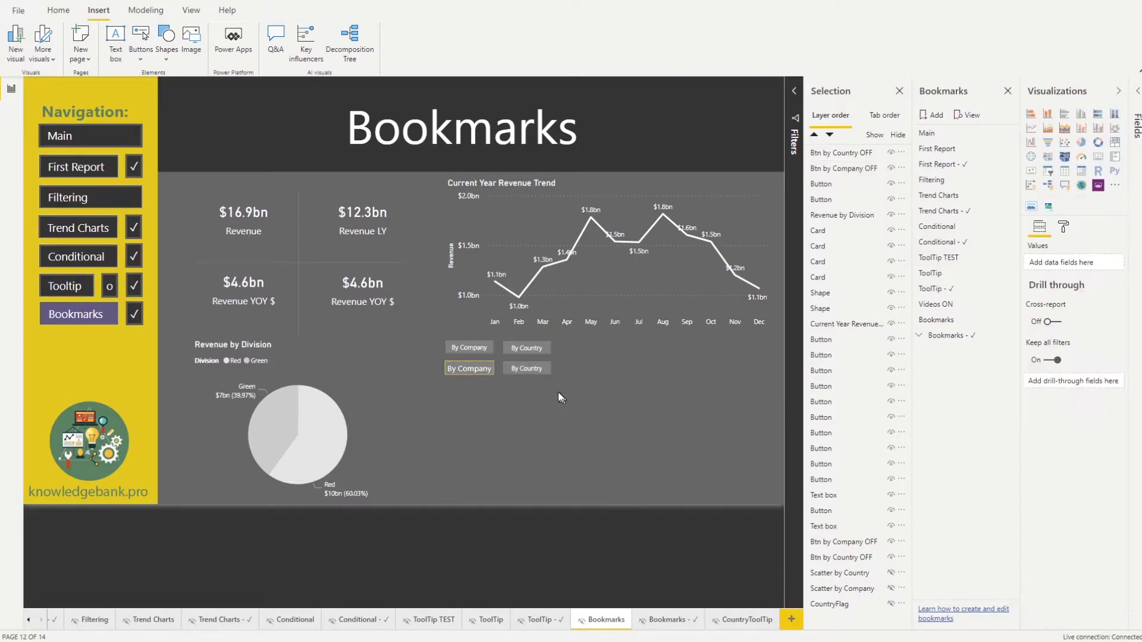
Set the outline color of the lower By Country button to the theme yellow.
click(529, 369)
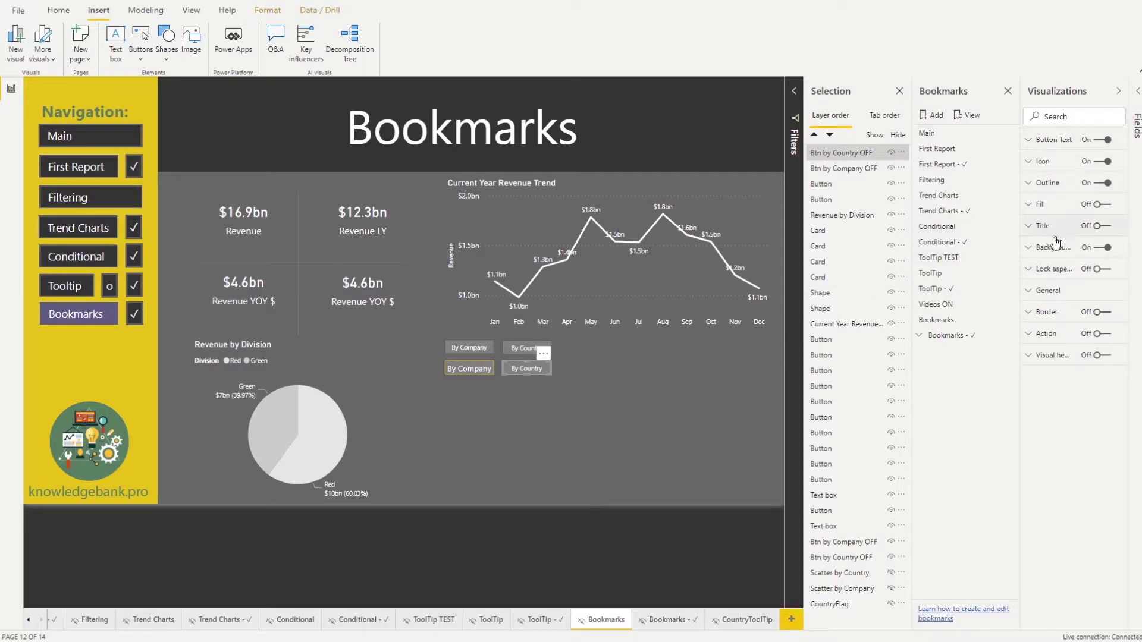
click(1057, 183)
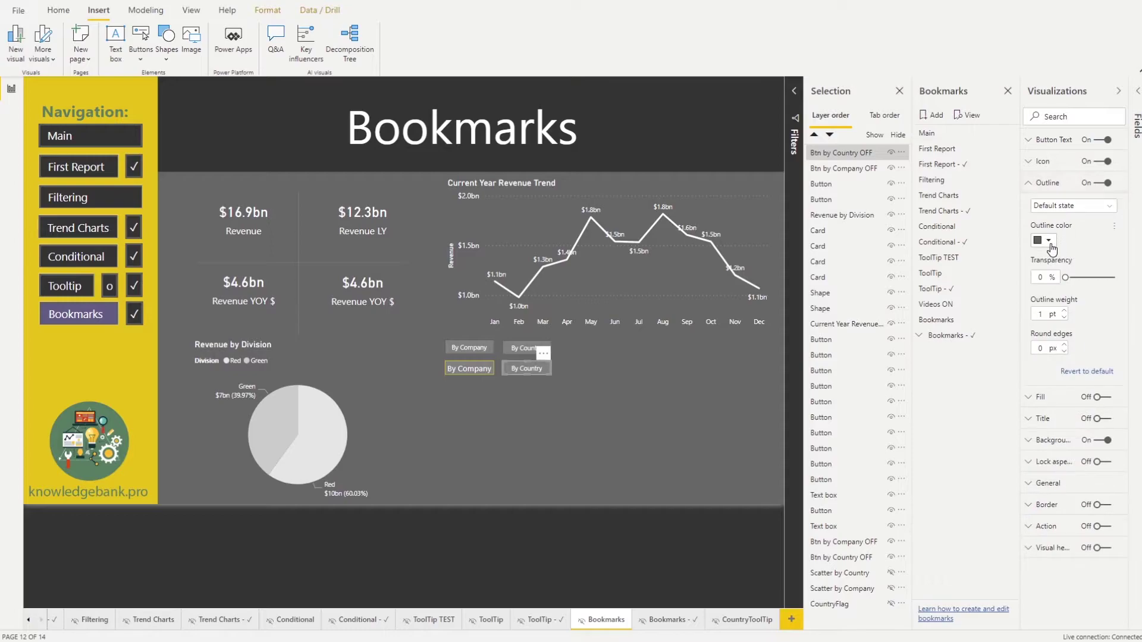
click(1046, 240)
click(1109, 271)
click(1034, 182)
Increase the text size of the lower By Country button to 10 pt.
click(1032, 140)
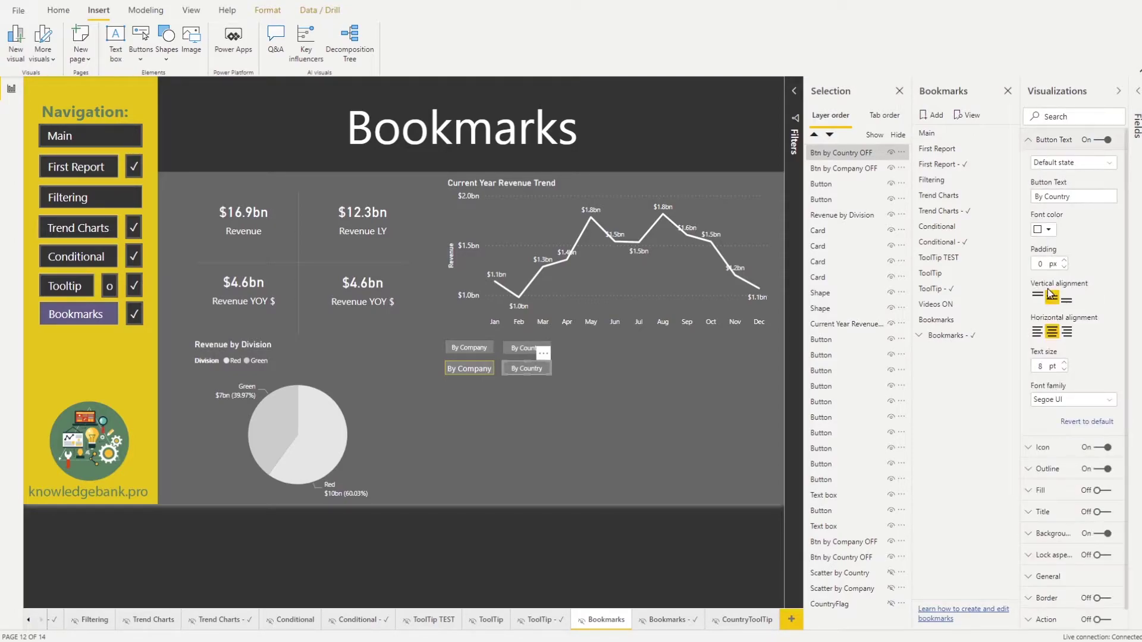
click(1064, 363)
click(1064, 363)
click(743, 424)
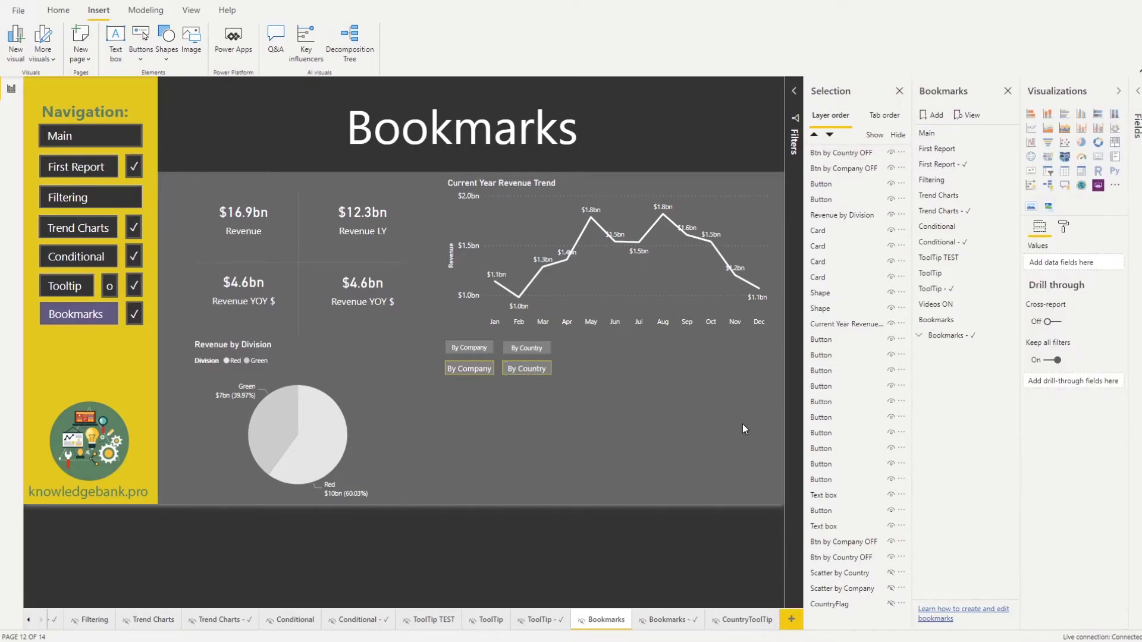
Move the yellow-outlined By Company and By Country buttons exactly on top of their original counterparts.
click(1117, 91)
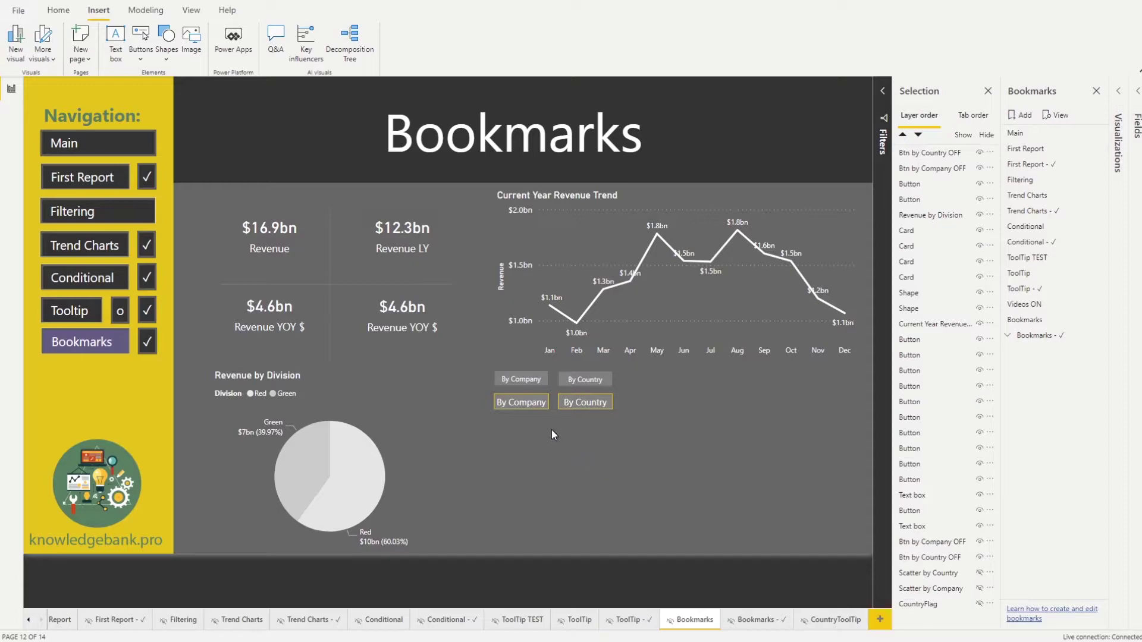
drag(533, 405, 533, 379)
drag(598, 402, 598, 378)
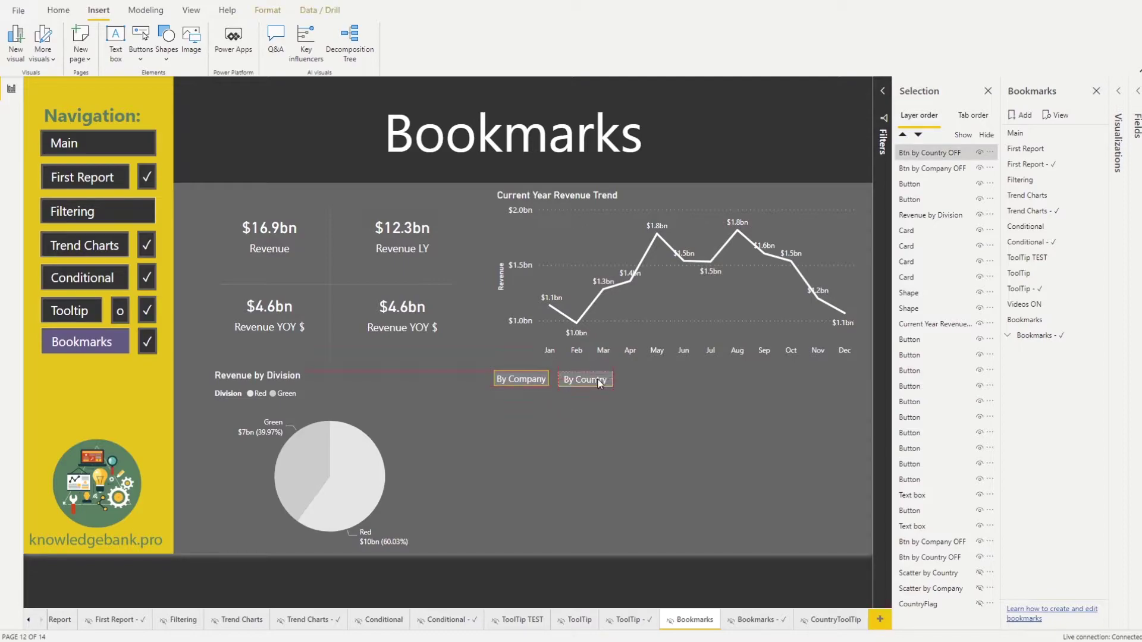
click(607, 455)
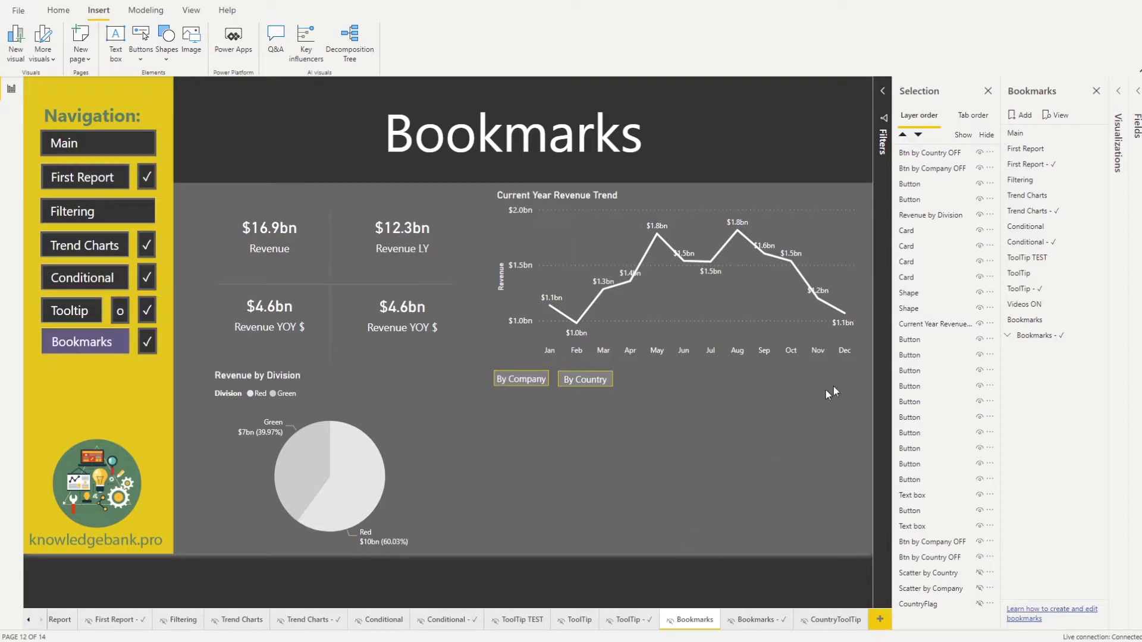
Rename the objects of the yellow-outlined buttons to "Btn by Country ON" and "Btn by Company ON".
click(943, 153)
double_click(960, 153)
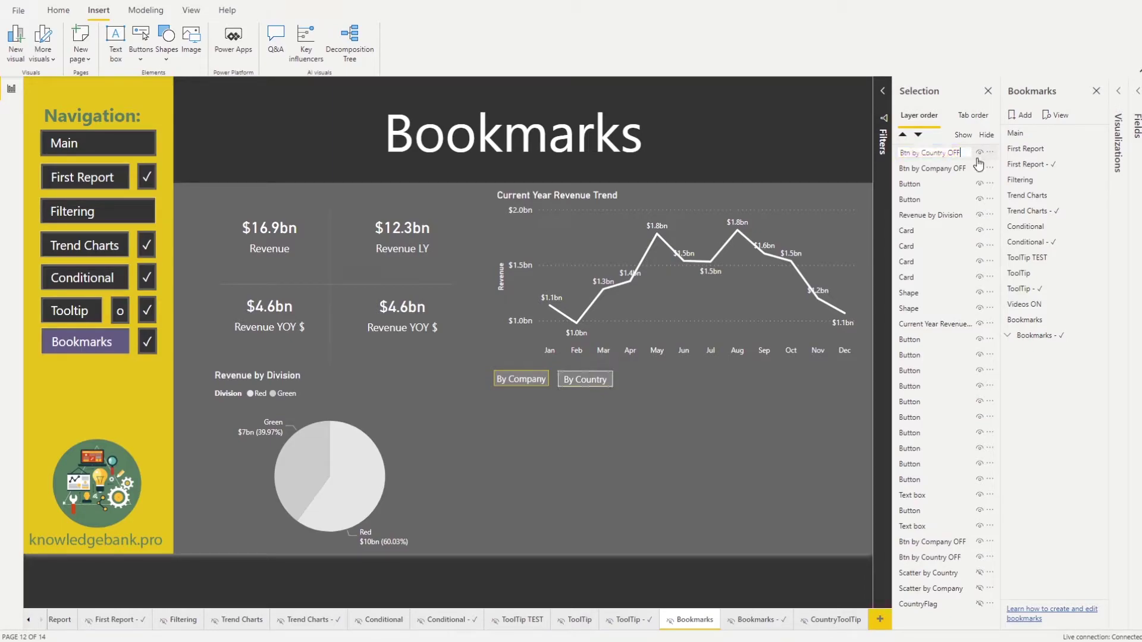
text(N)
key(Return)
click(958, 169)
double_click(969, 170)
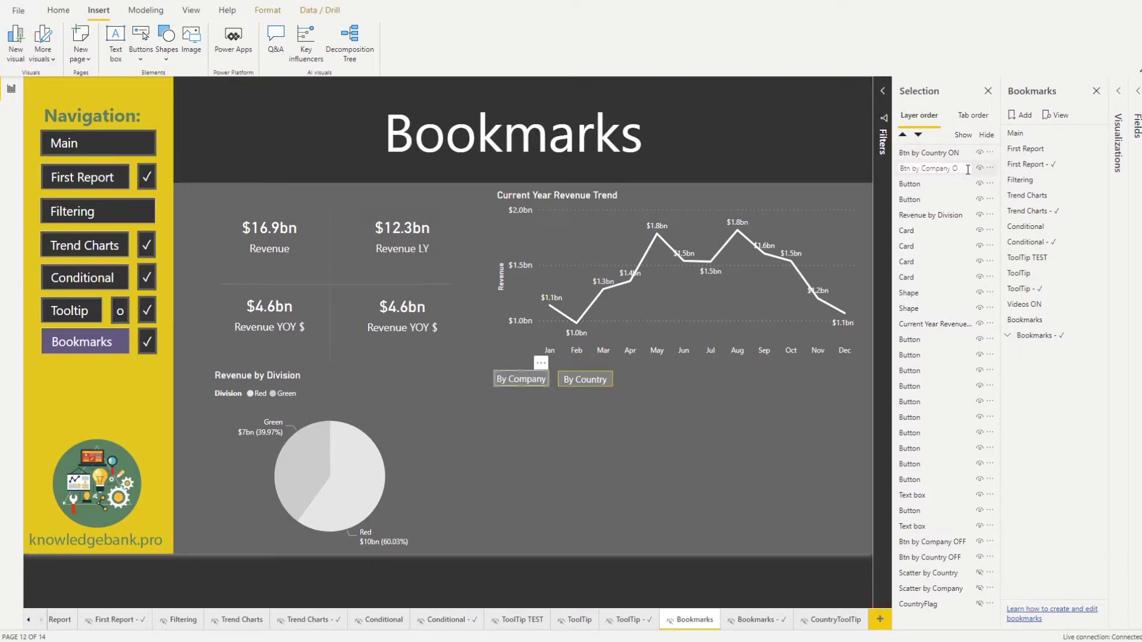
key(Return)
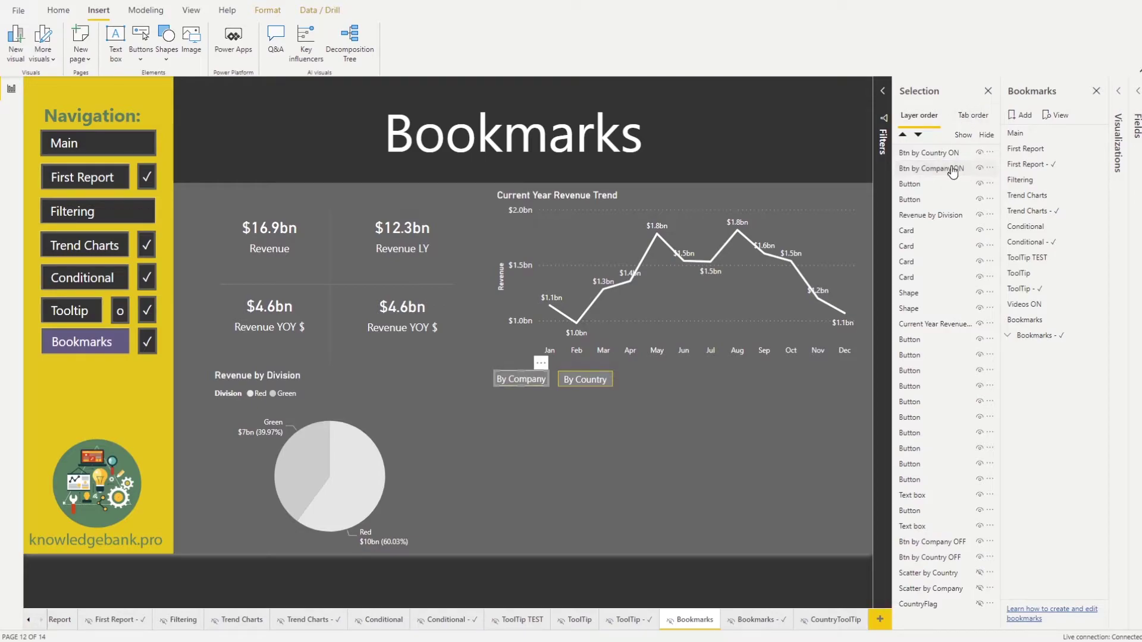
Reorder the layers so Btn by Company ON and Btn by Country ON each sit directly above their matching OFF button.
drag(951, 172, 949, 527)
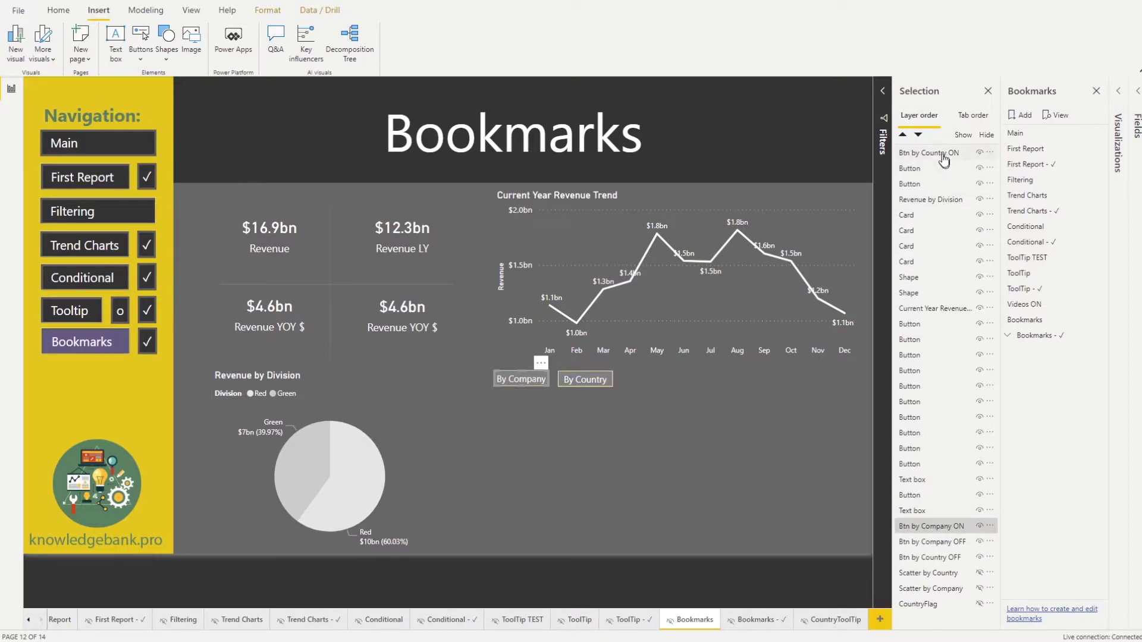
drag(941, 156, 953, 542)
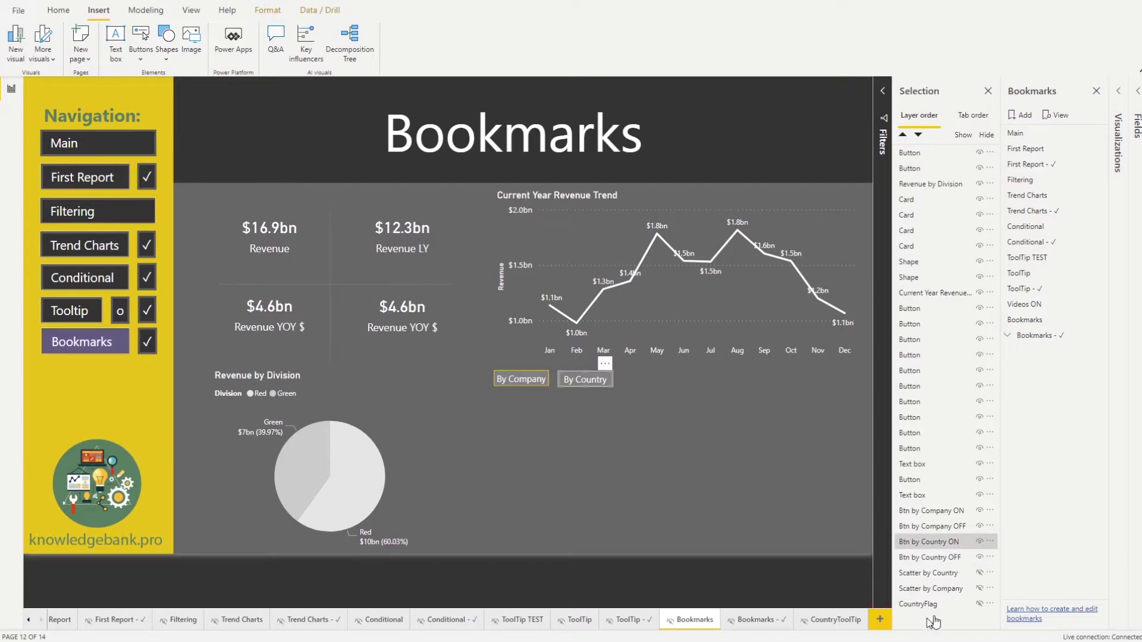
click(691, 525)
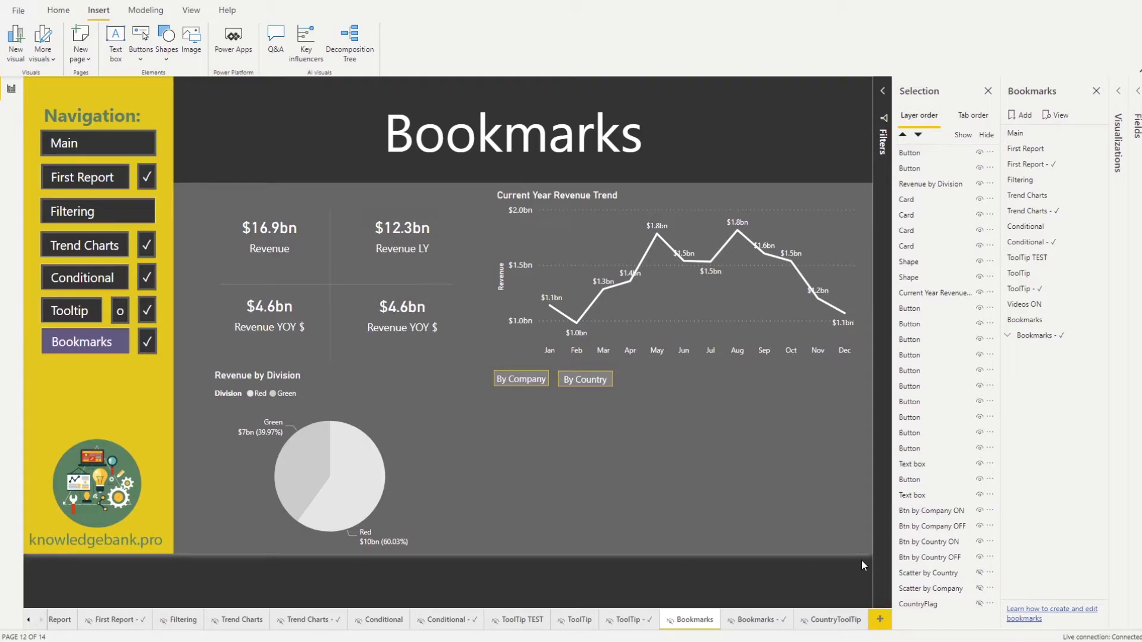
Show the Scatter by Country chart and widen it leftward to align with the By Company button's left edge.
click(979, 574)
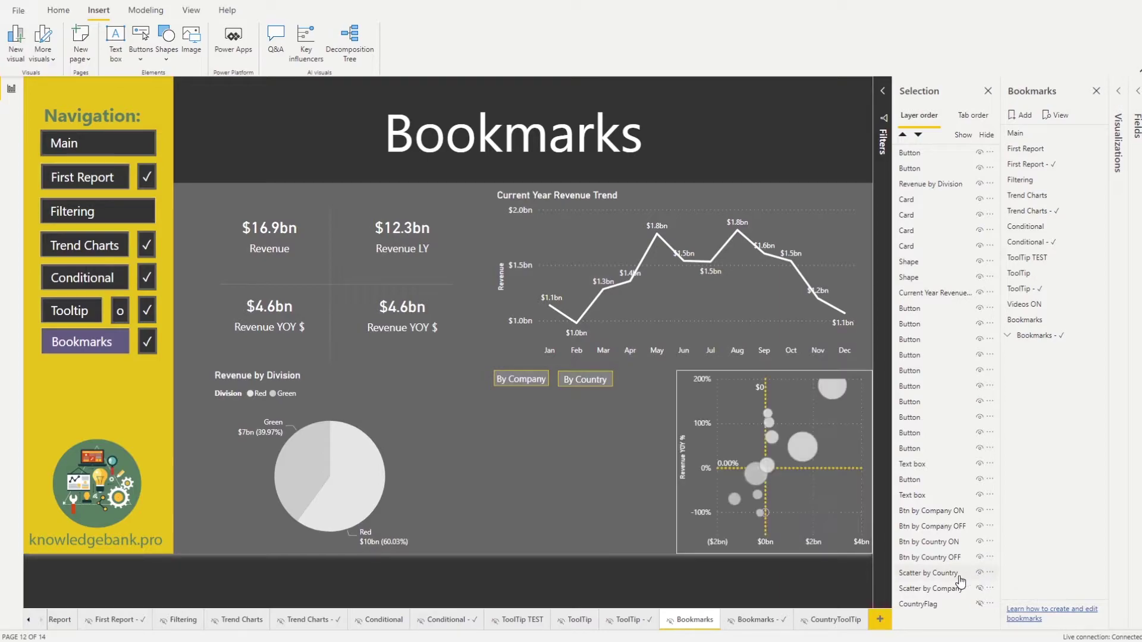
click(683, 468)
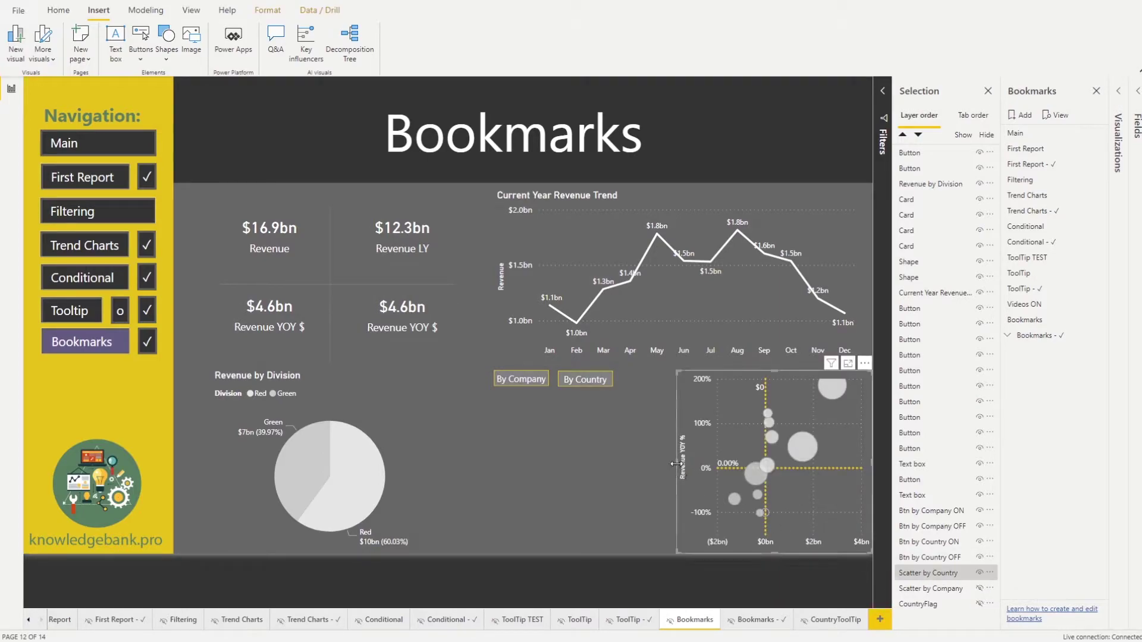
drag(676, 468, 491, 470)
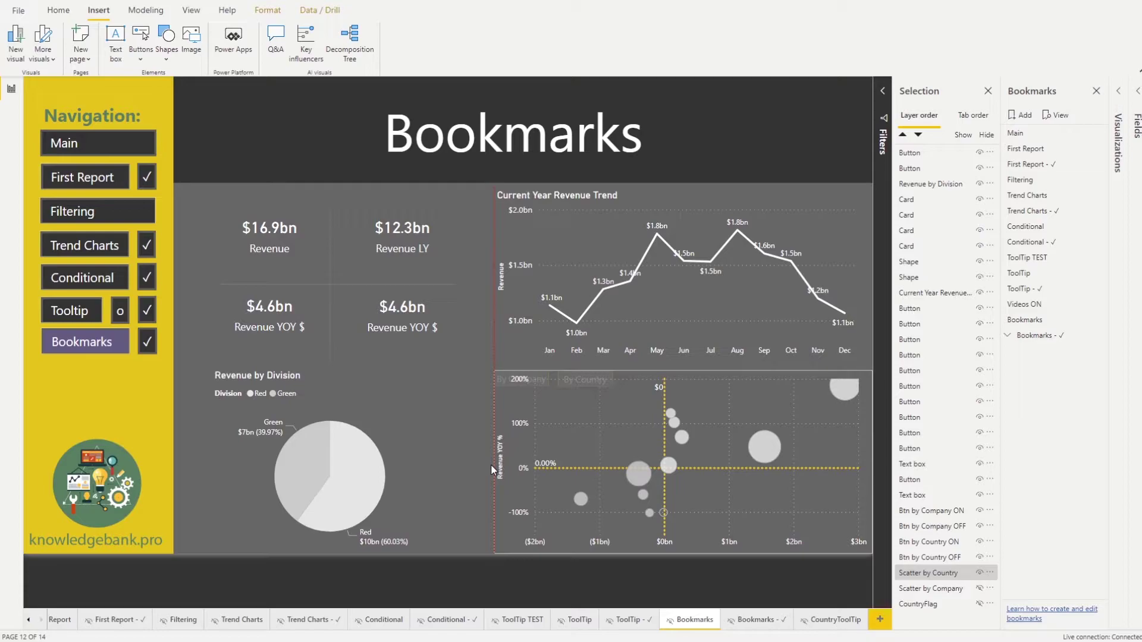
click(490, 465)
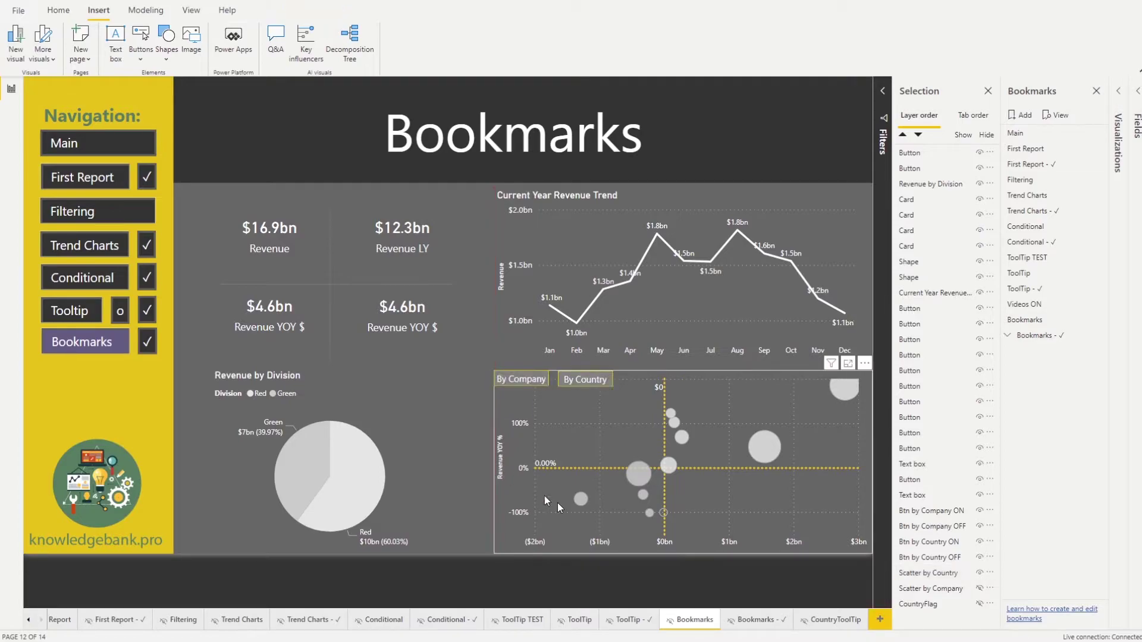
Show Scatter by Company in place of Scatter by Country and widen it rightward to nearly the grey panel's right edge.
click(980, 573)
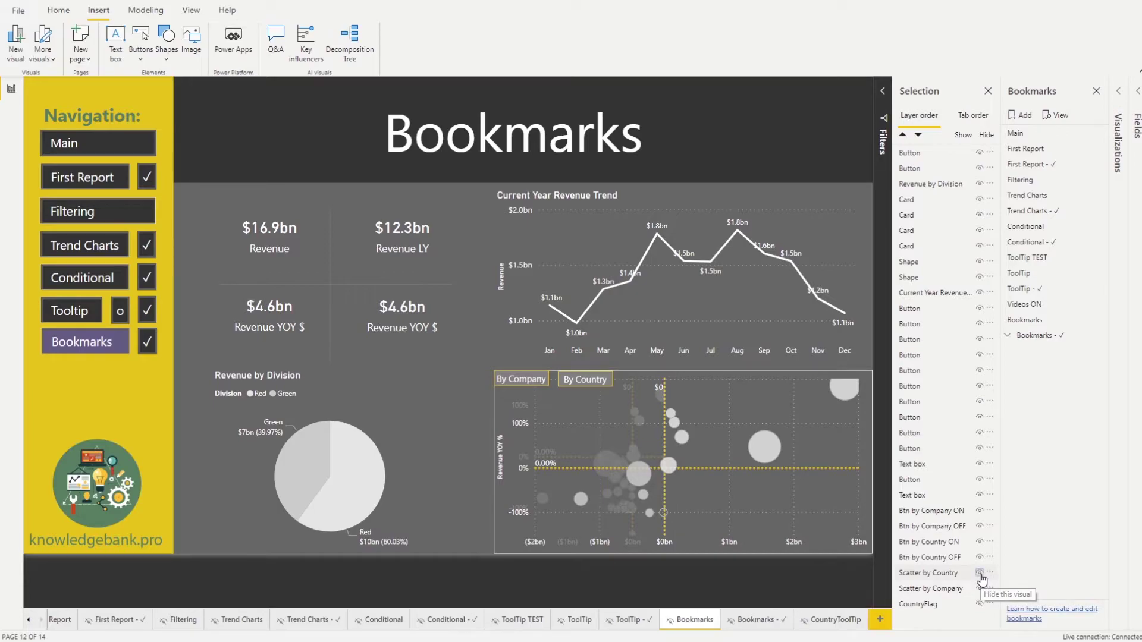
click(980, 573)
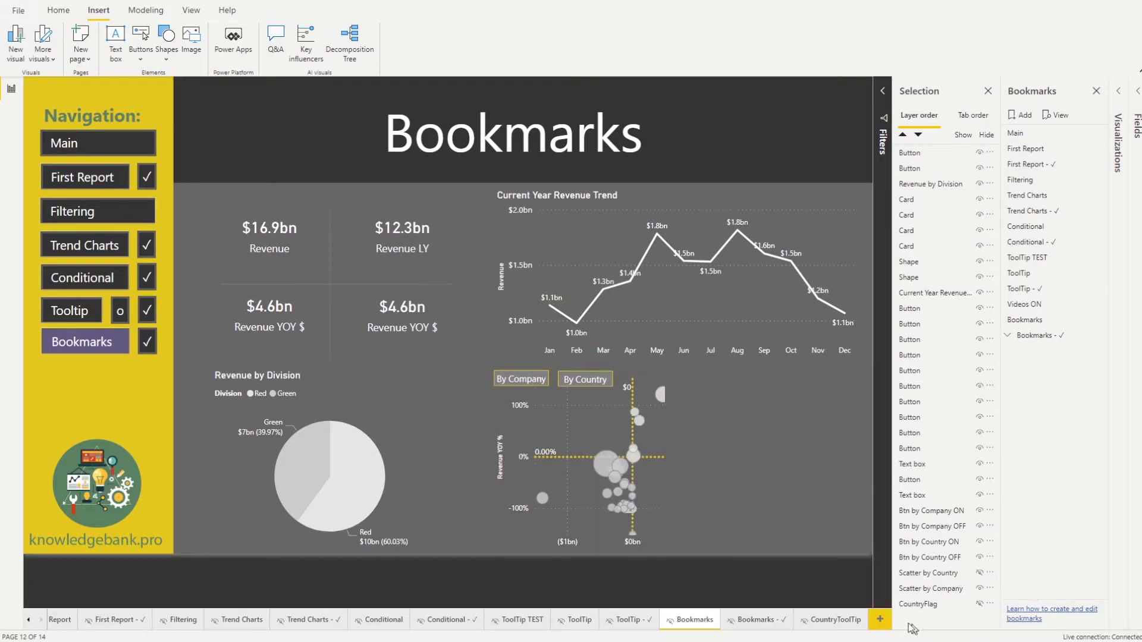
click(669, 473)
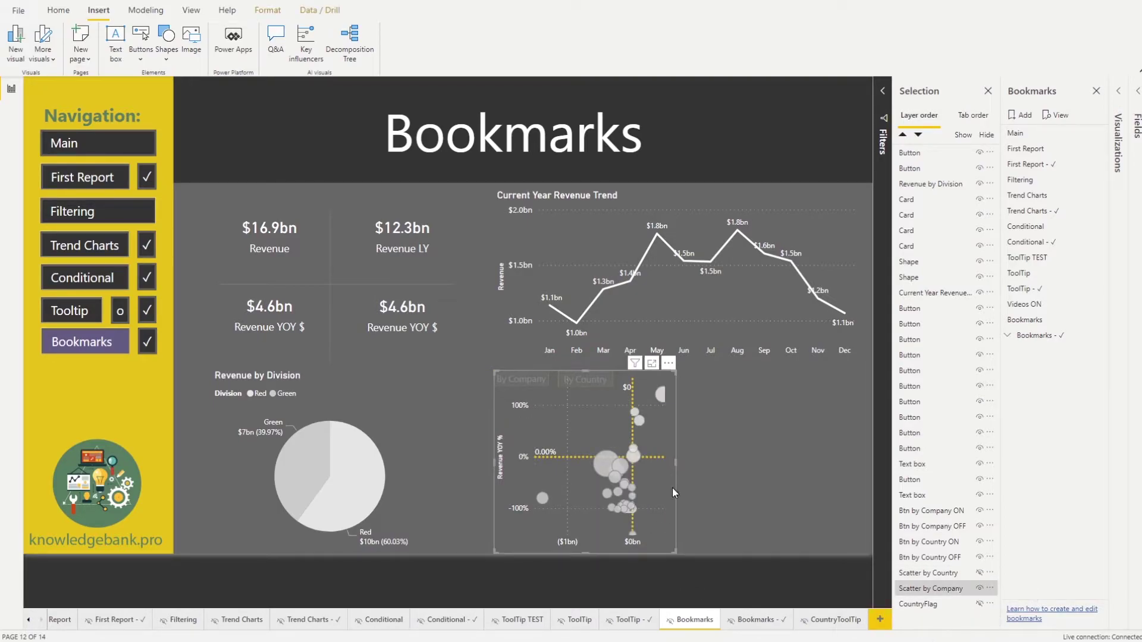
drag(676, 469, 855, 479)
click(855, 479)
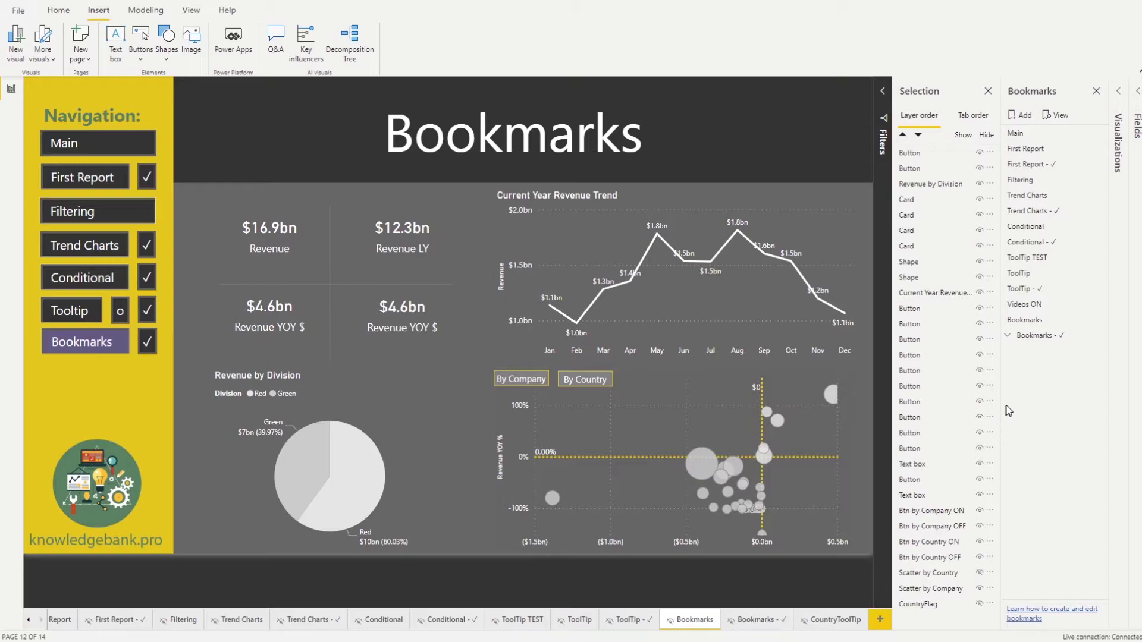
Apply the Bookmarks bookmark and add a new bookmark named "Bookmark - Company".
click(1009, 337)
click(1010, 336)
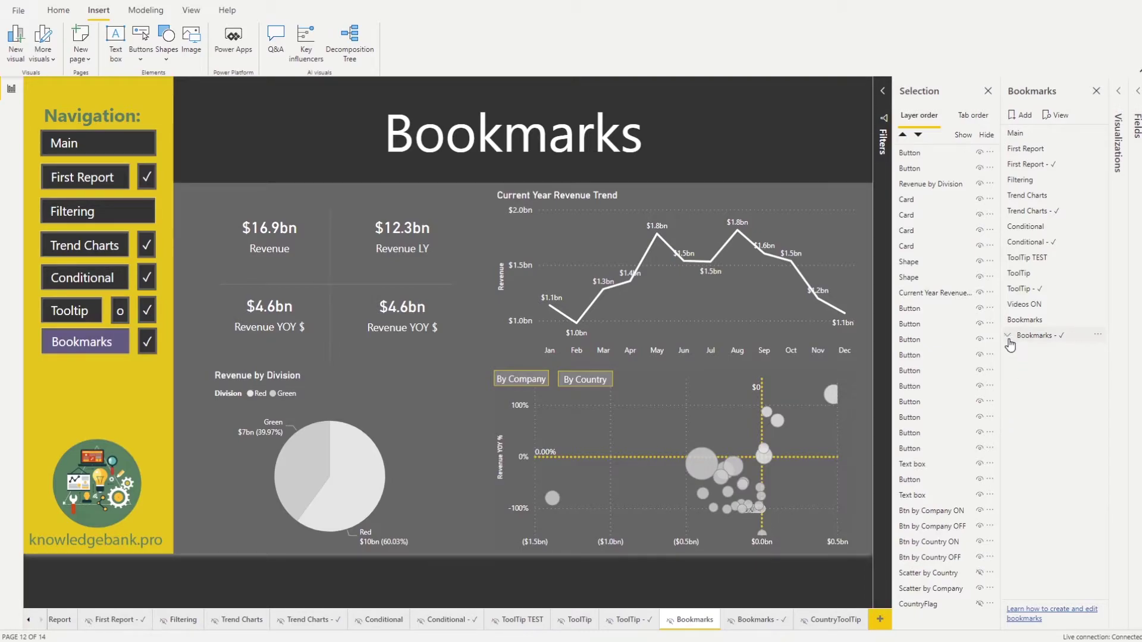
click(1037, 325)
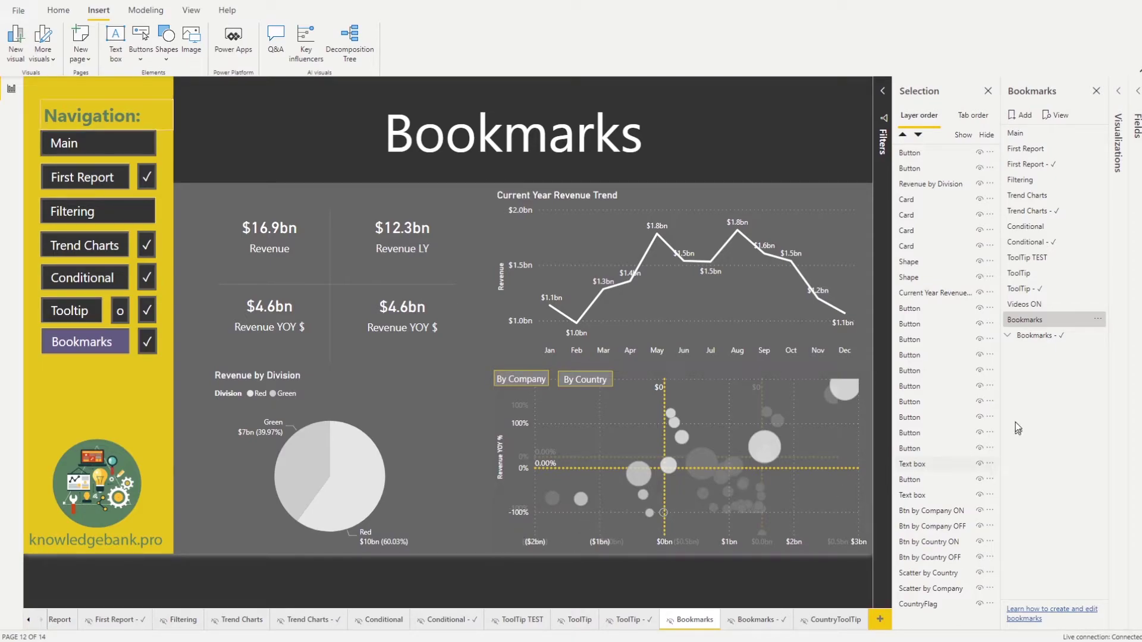
click(1020, 116)
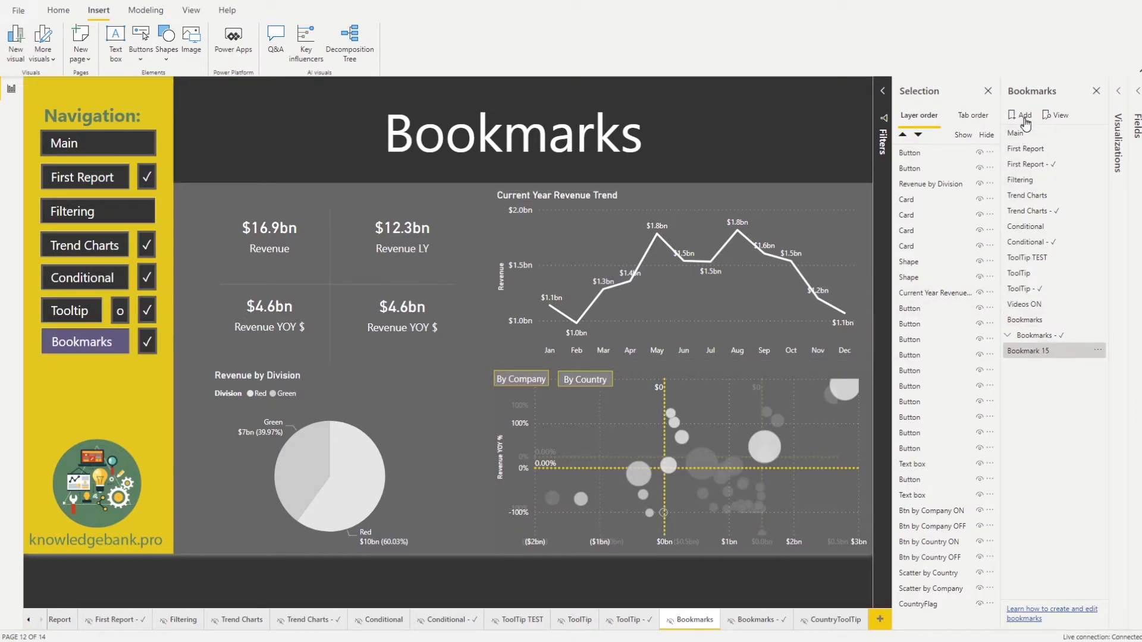
double_click(1043, 353)
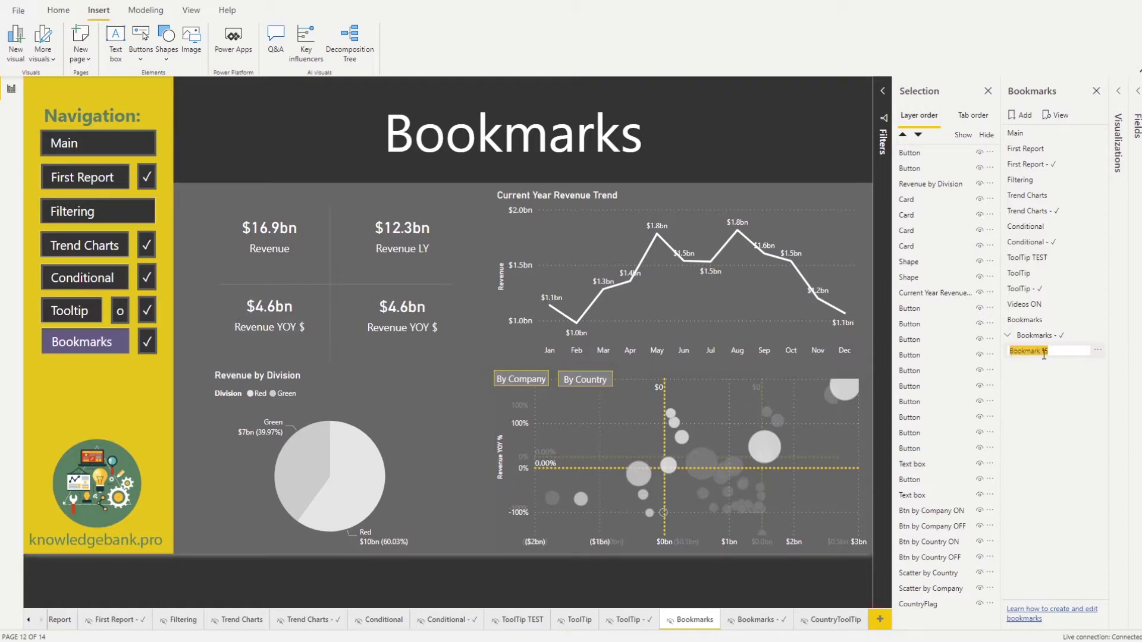
click(1043, 353)
text(- Company)
key(Return)
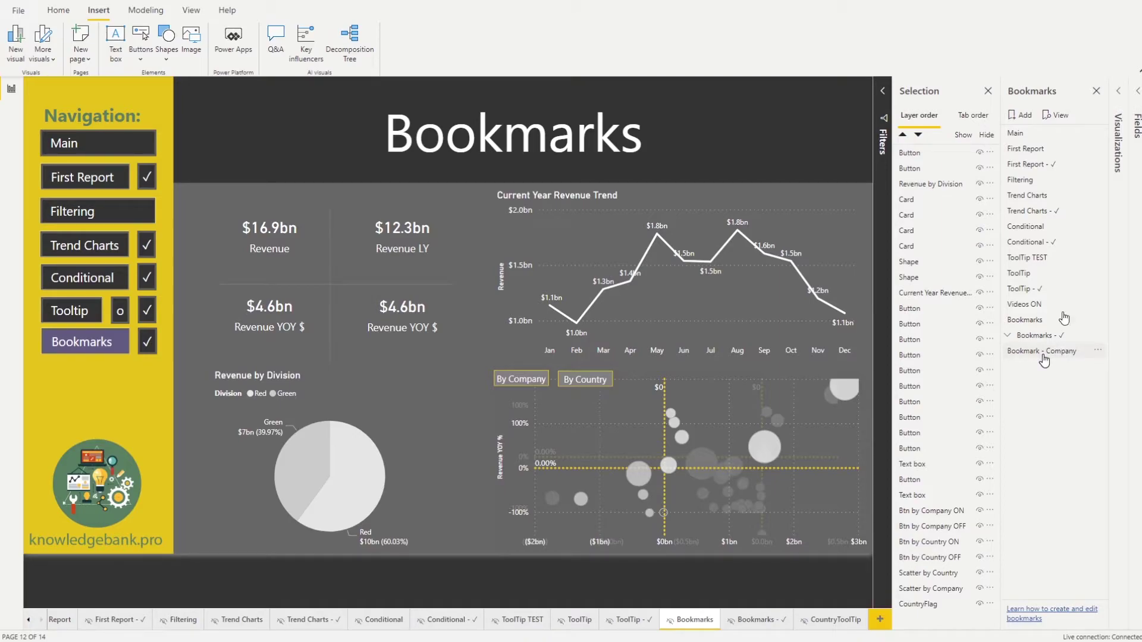
Add a bookmark named "Bookmark - Country" and move both new bookmarks directly below the Bookmarks entry.
click(1024, 116)
double_click(1040, 369)
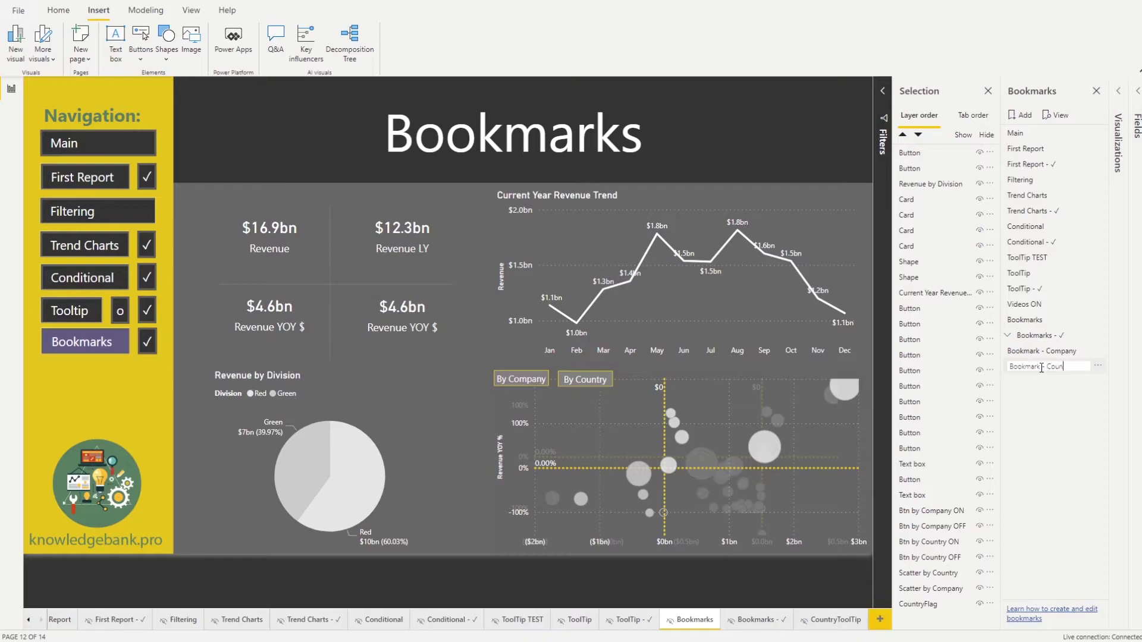
key(Return)
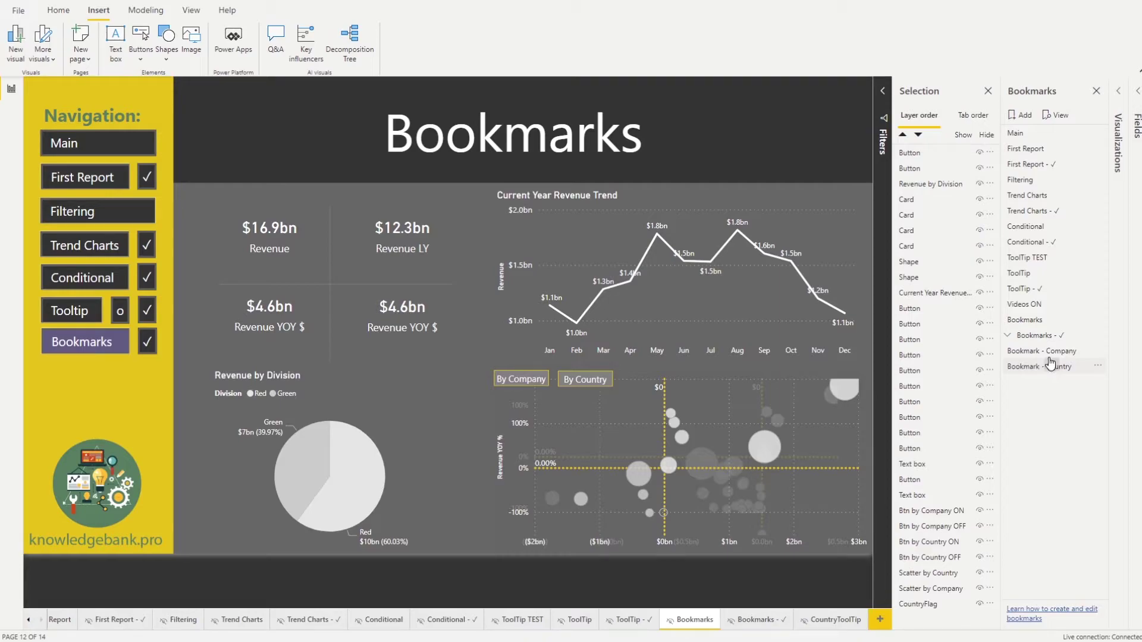
click(1050, 364)
mouse_move(1043, 352)
mouse_down()
mouse_move(1049, 334)
mouse_move(1048, 347)
mouse_up()
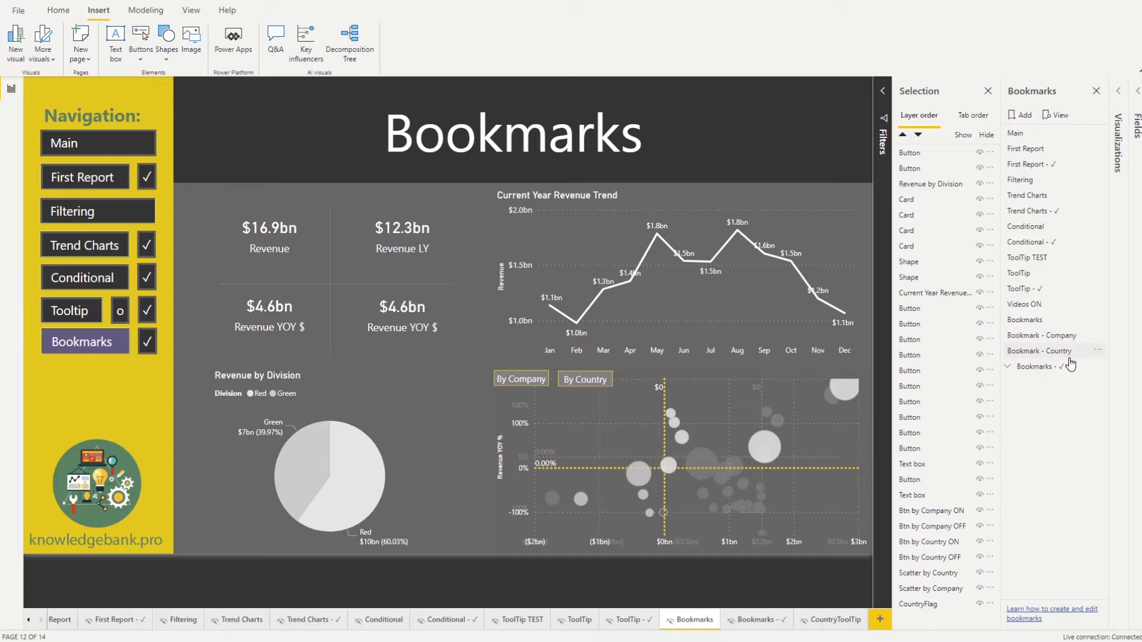
Group the Bookmarks, Bookmark - Company and Bookmark - Country bookmarks and name the group "Bookmars WIP".
click(1038, 321)
ctrl+click(1047, 336)
ctrl+click(1054, 351)
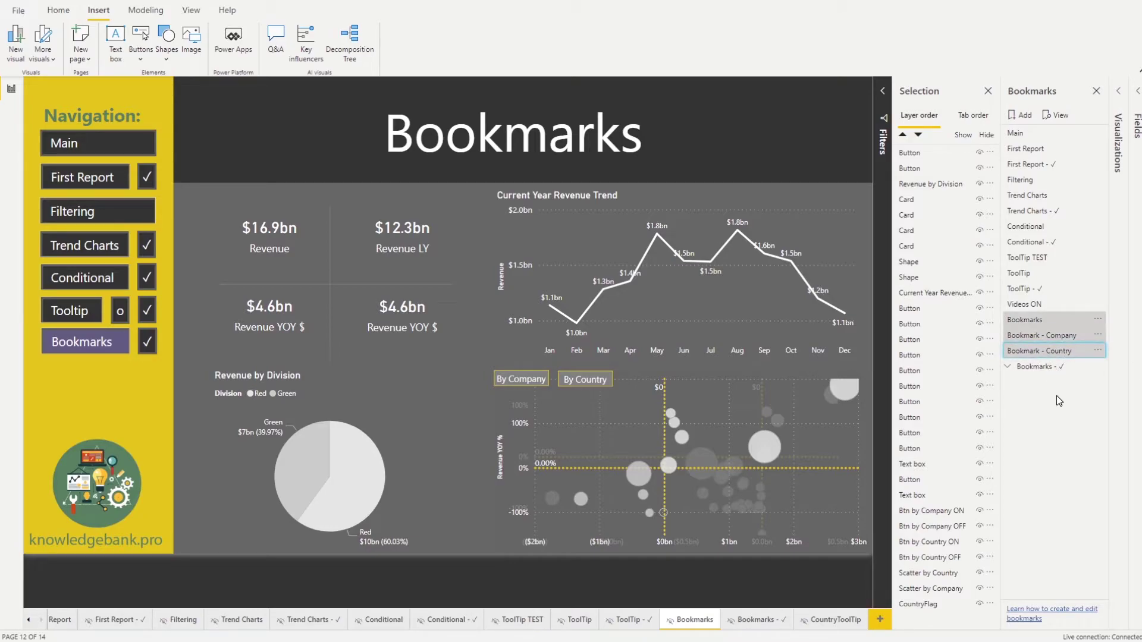
click(1097, 321)
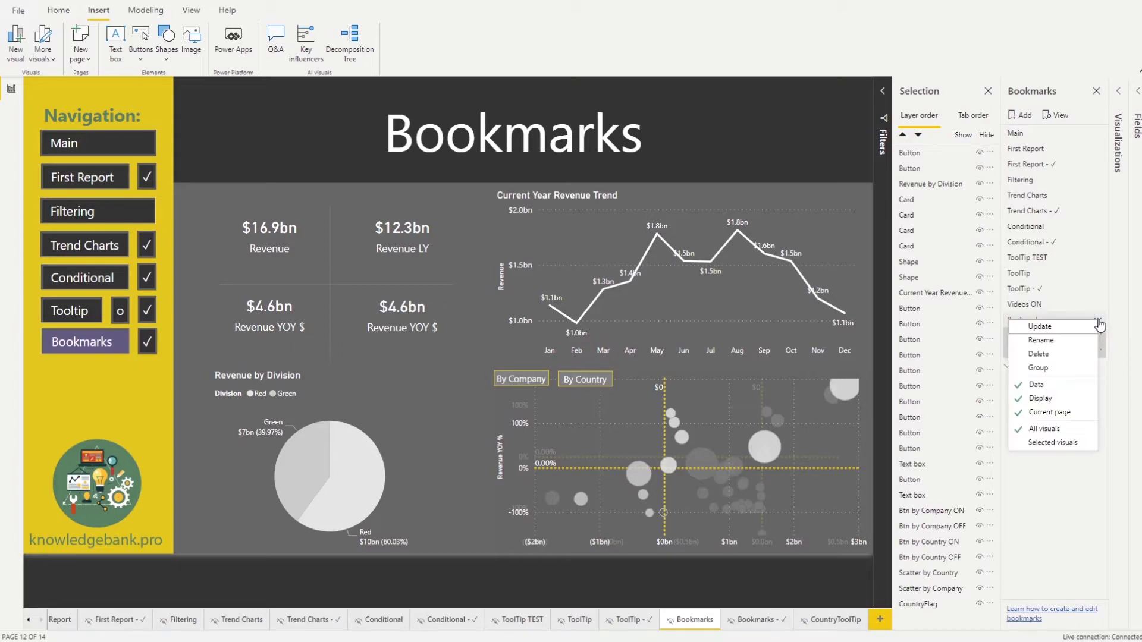
click(1063, 368)
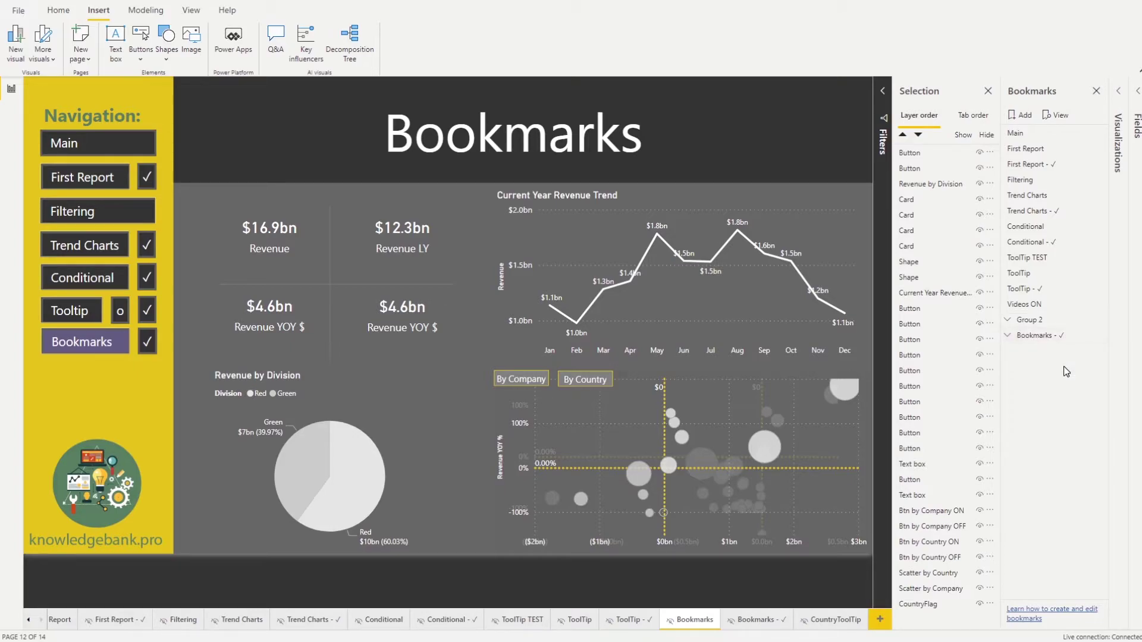
double_click(1056, 321)
click(1062, 321)
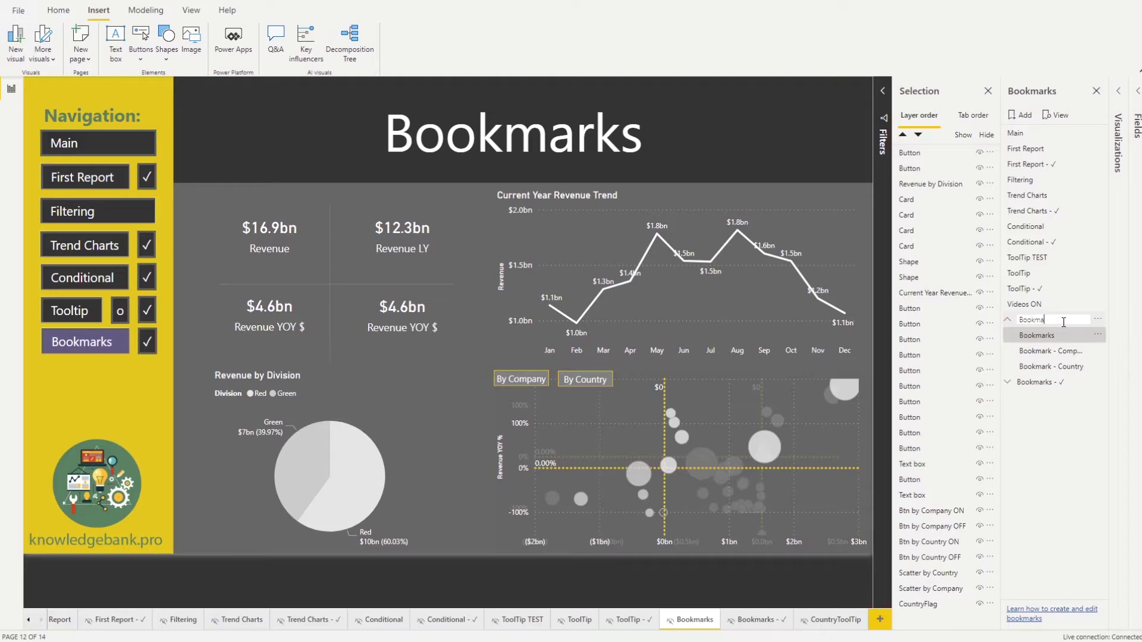
key(Return)
drag(1001, 369, 994, 370)
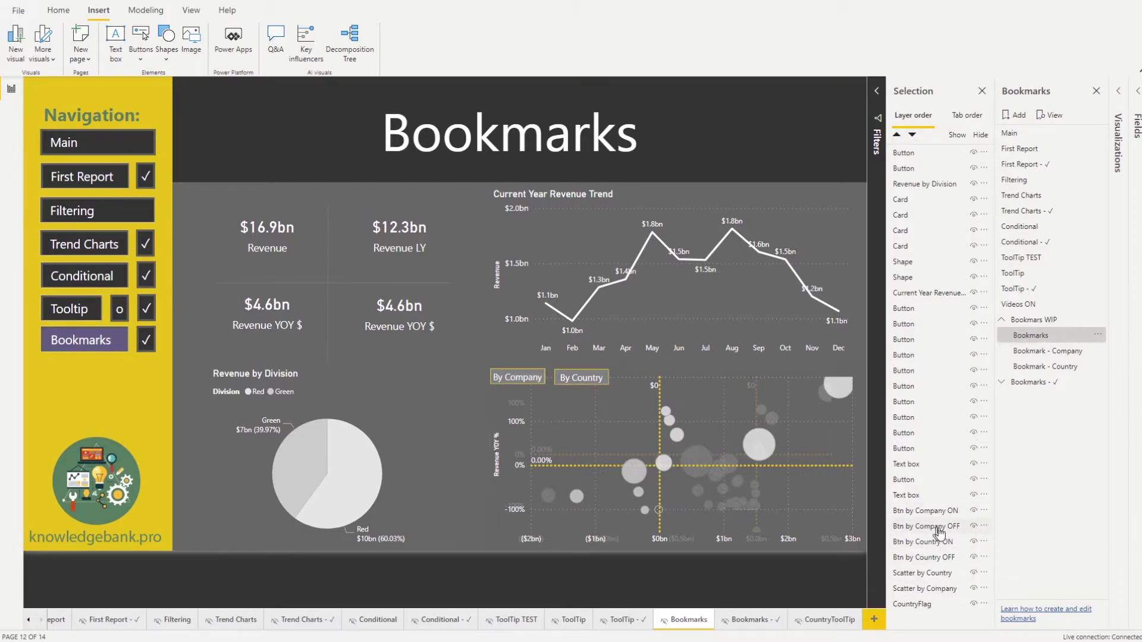
Hide Btn by Company OFF, Btn by Country ON and Scatter by Country, and update the Bookmarks bookmark with this state.
click(973, 526)
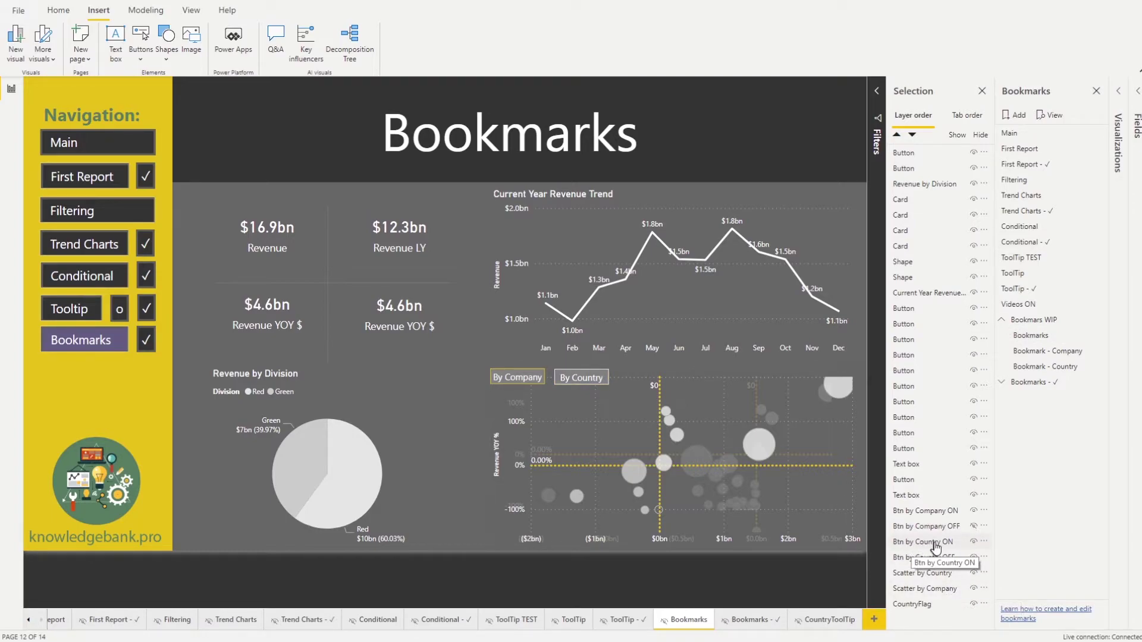
click(973, 542)
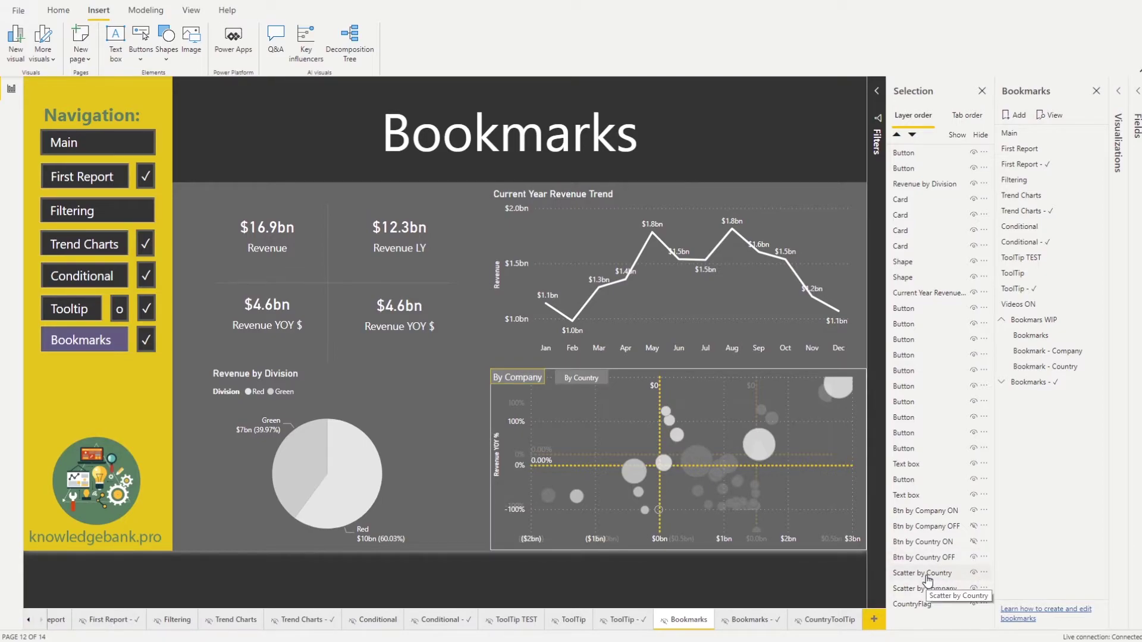
click(974, 572)
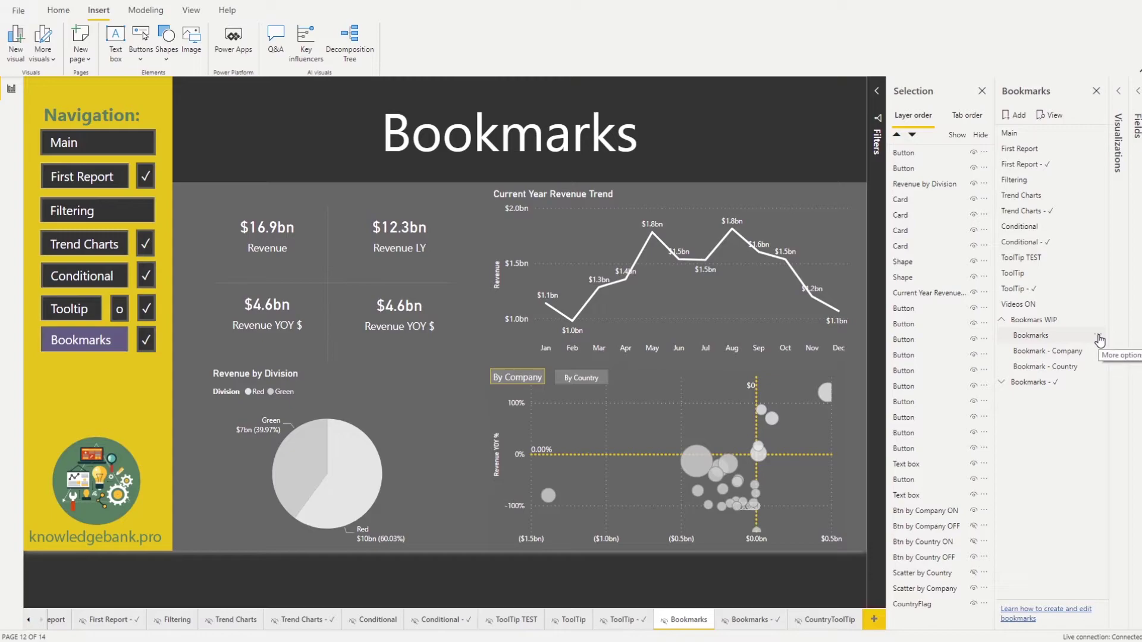
click(1099, 338)
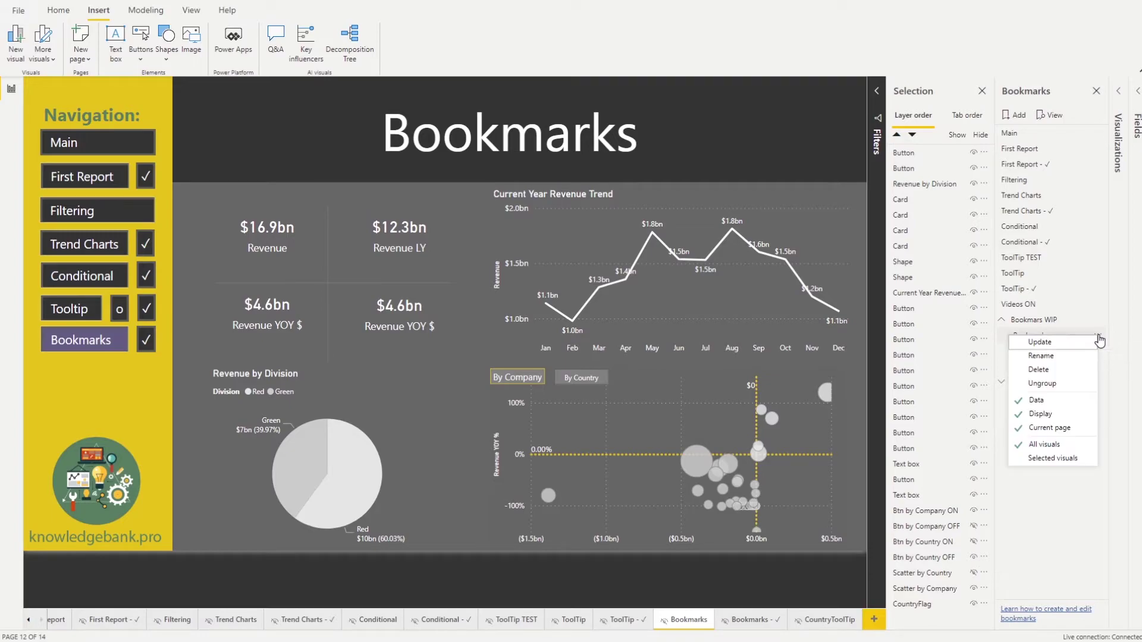
click(1065, 342)
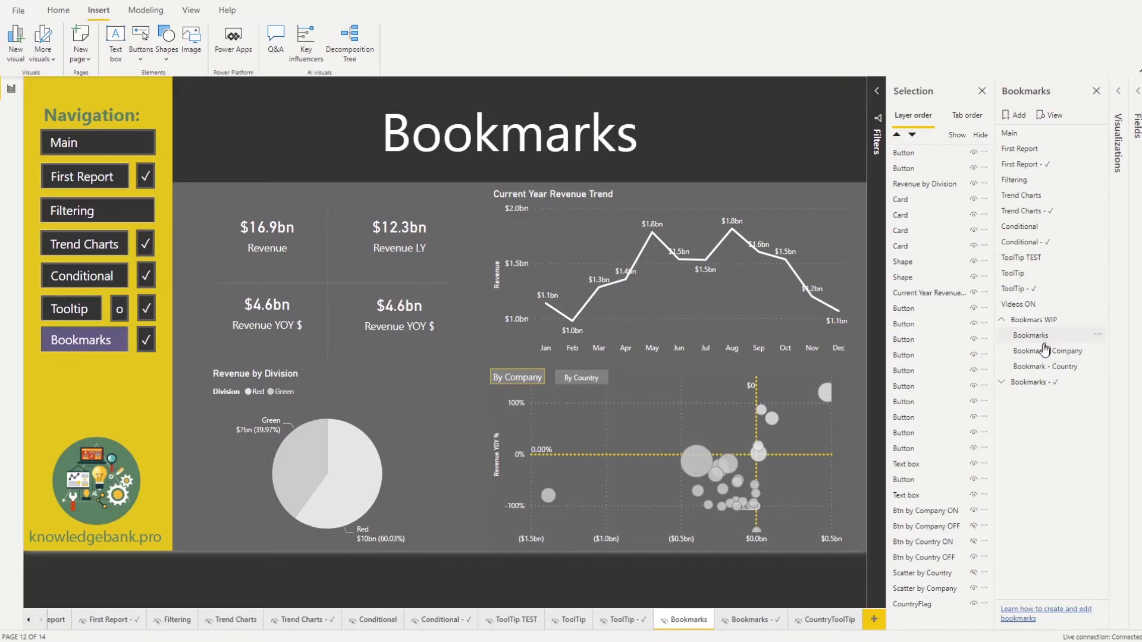
click(1097, 336)
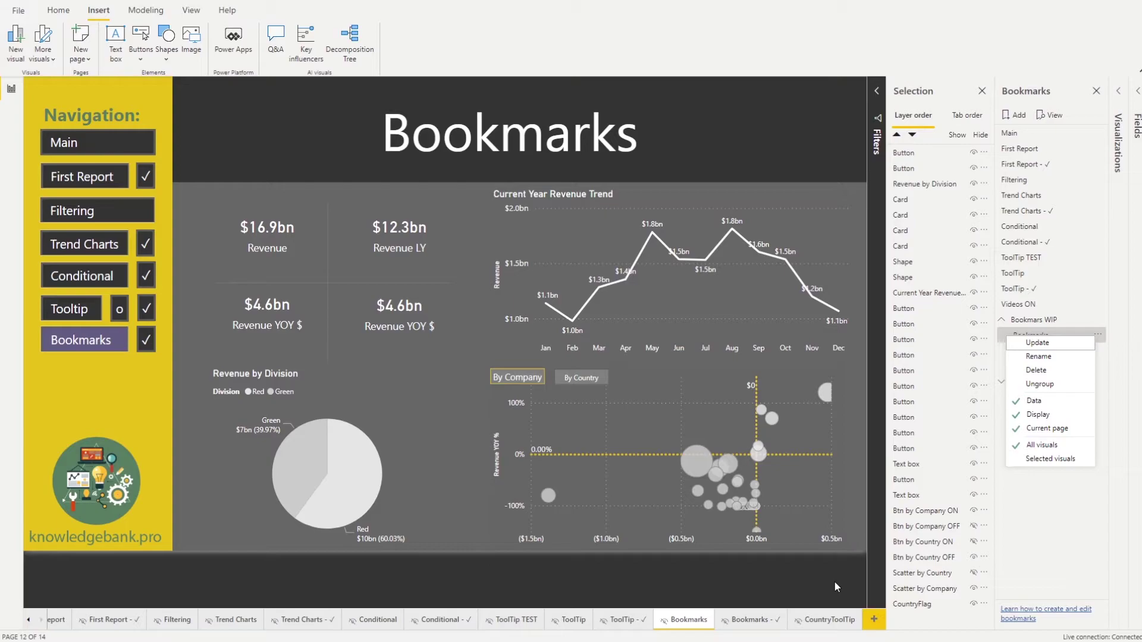
key(Escape)
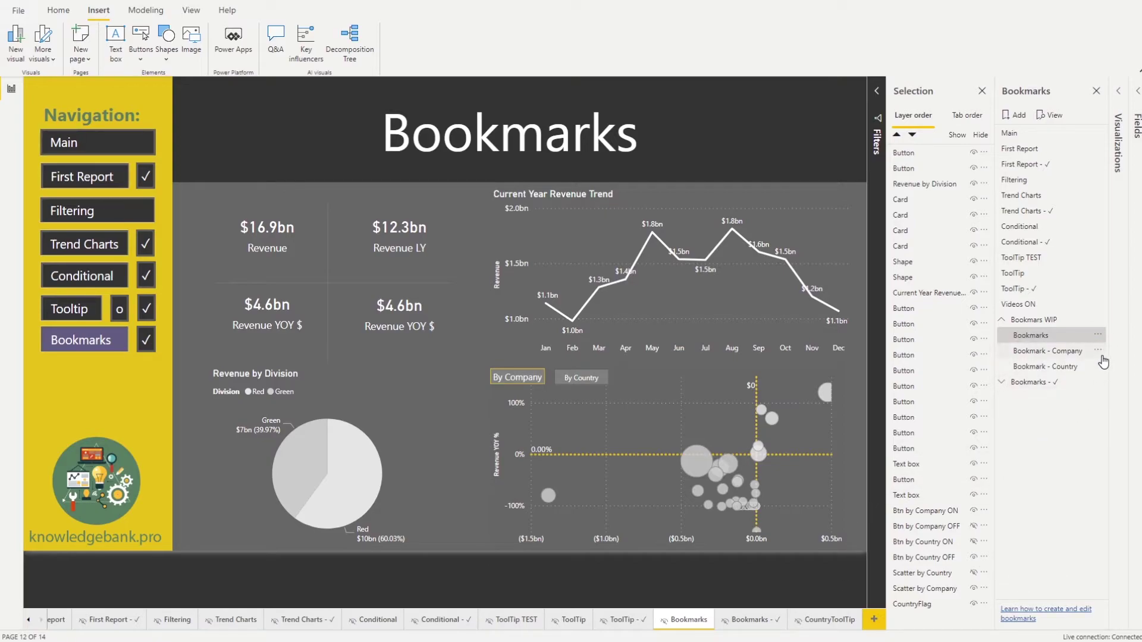
Set Bookmark - Company to exclude Data and Current page and to apply only to Selected visuals.
click(1101, 358)
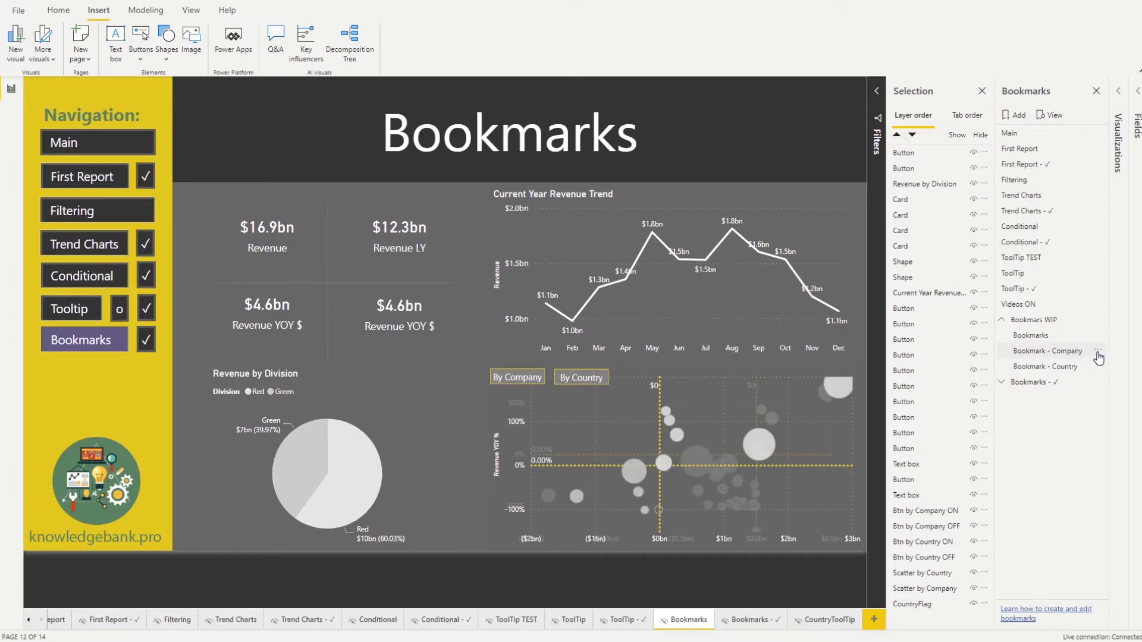
click(1098, 350)
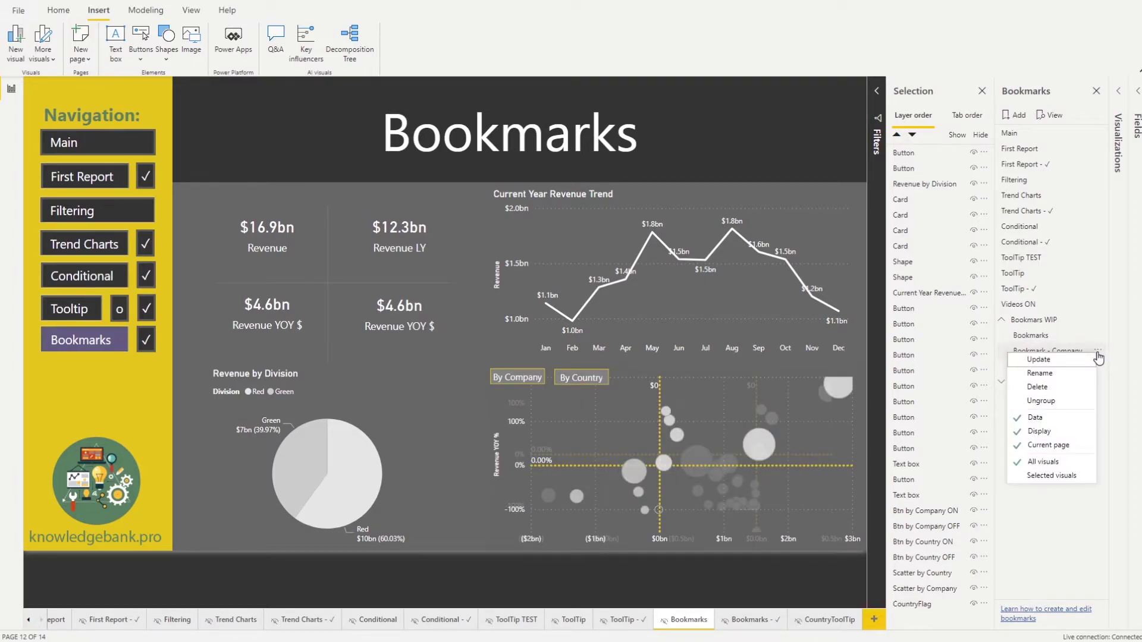
click(1054, 417)
click(1097, 352)
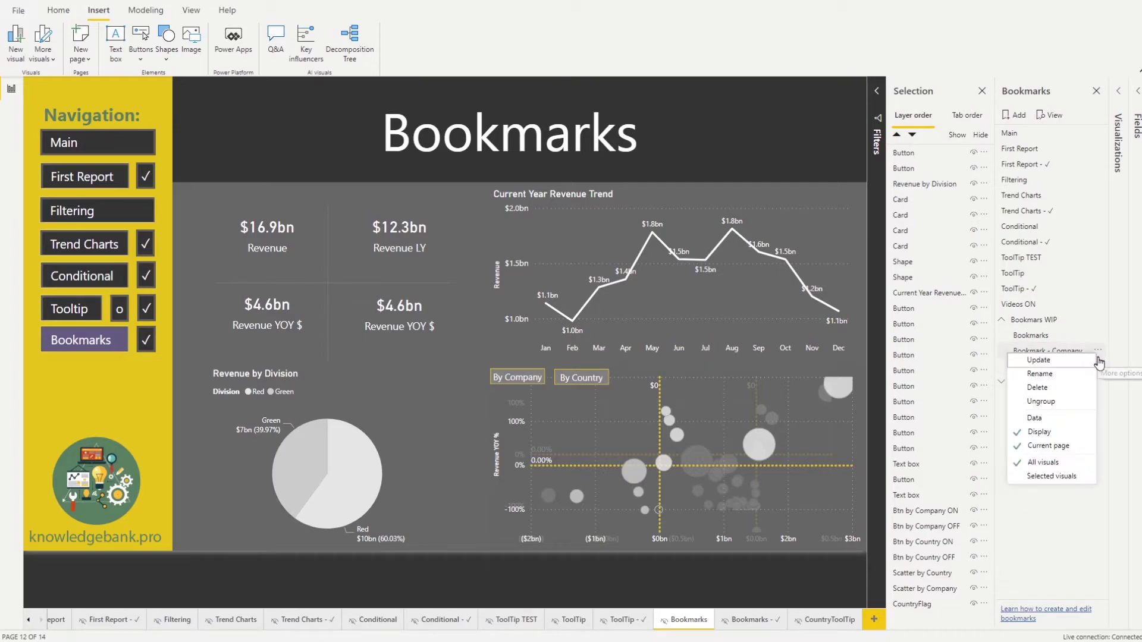
click(1059, 446)
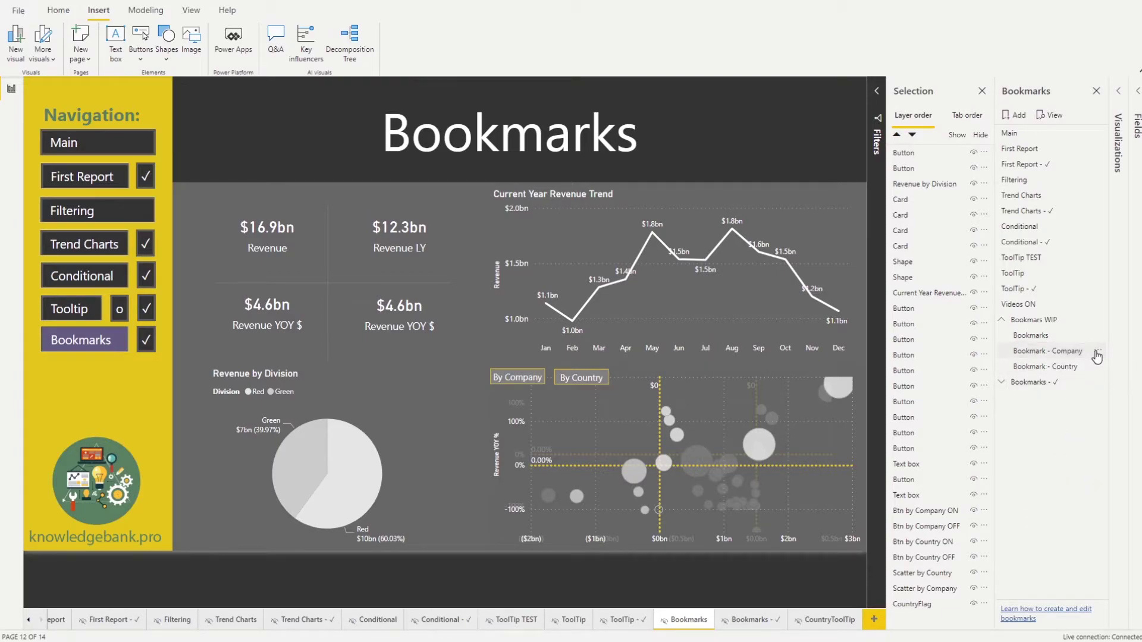
click(1098, 351)
click(1055, 475)
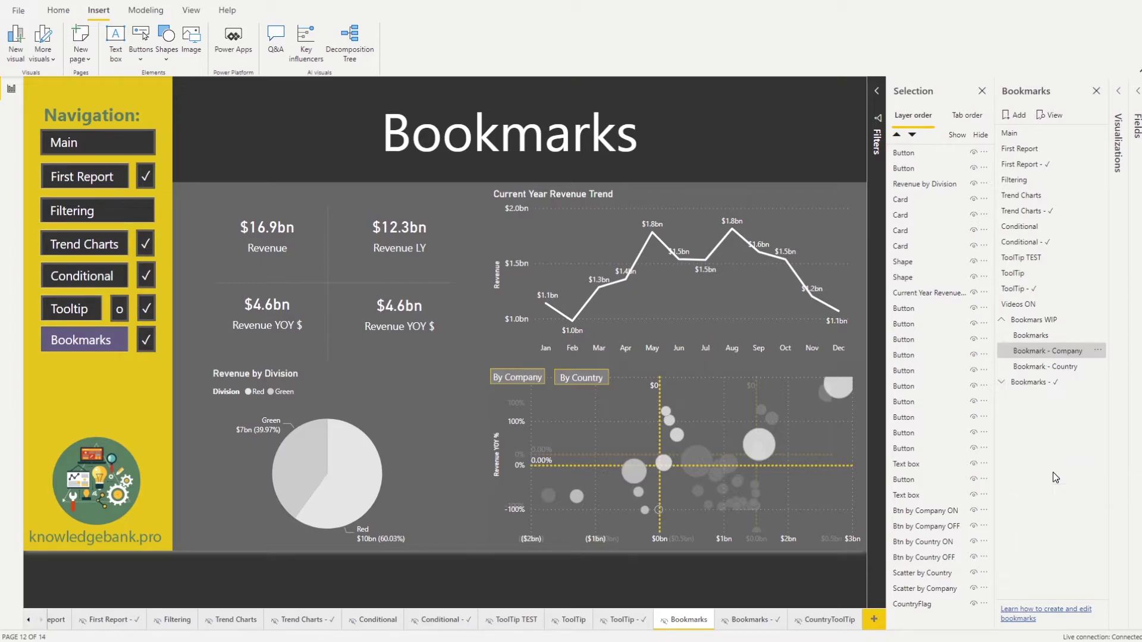
Set Bookmark - Country to exclude Data and Current page and to apply only to Selected visuals.
click(1097, 366)
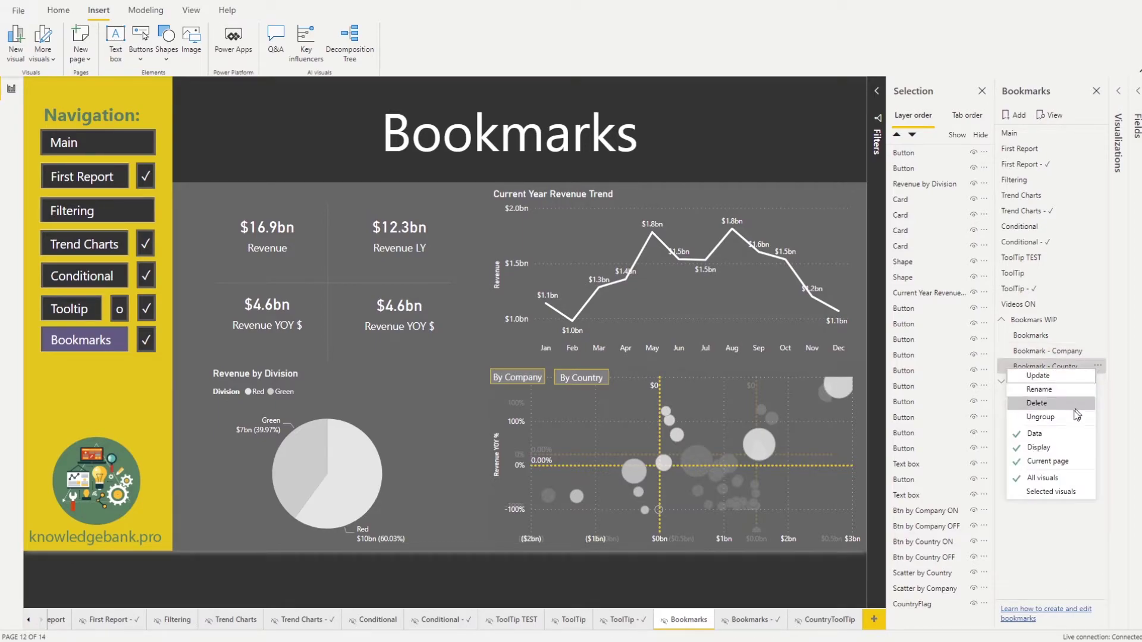
click(1060, 438)
click(1097, 365)
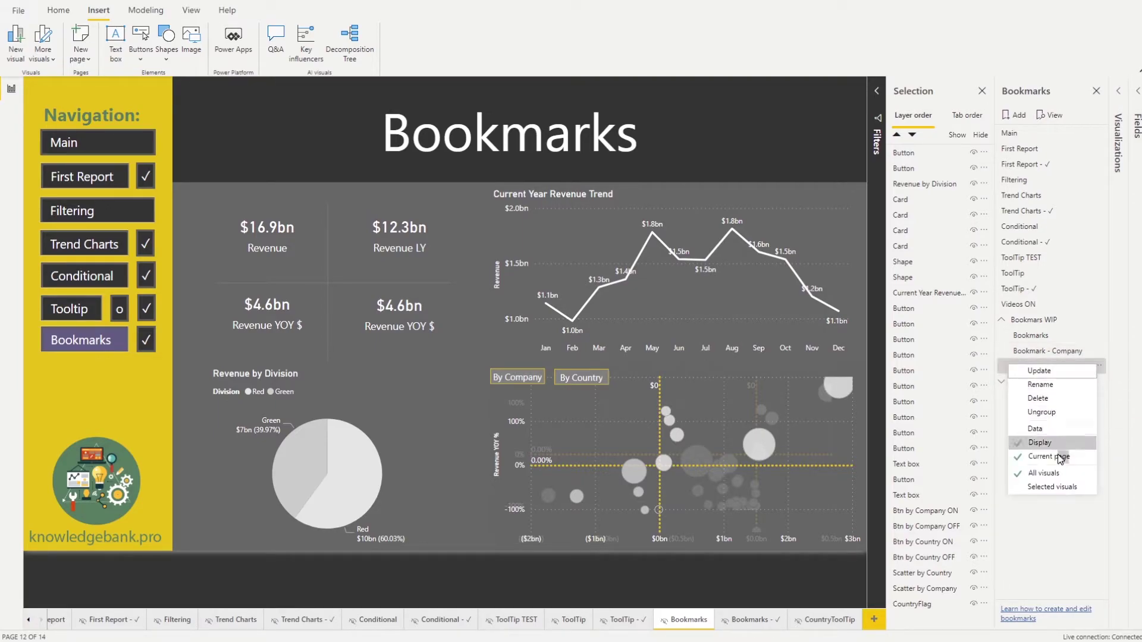
click(1055, 463)
click(1097, 366)
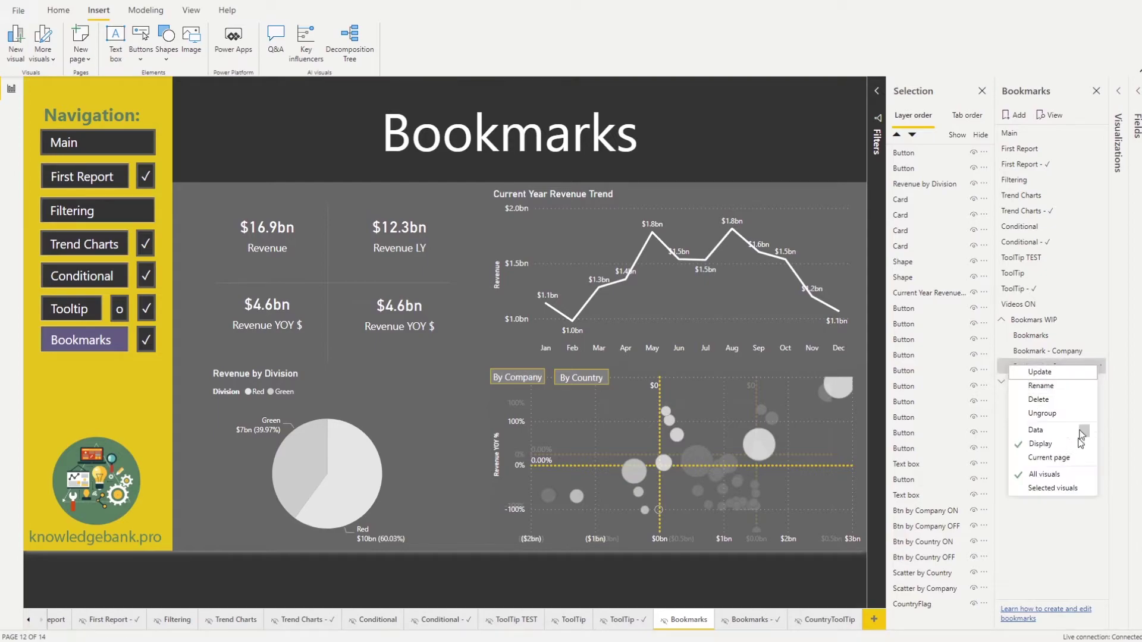
click(1067, 489)
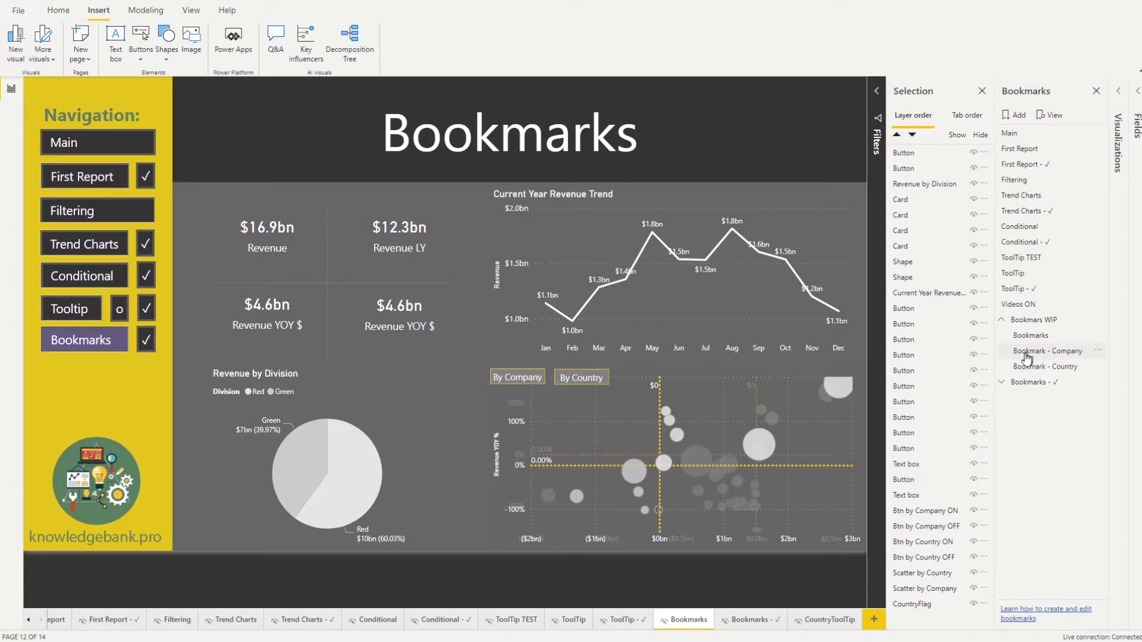
For the Bookmark - Company view, hide Btn by Company OFF, Btn by Country ON and Scatter by Country.
click(1056, 356)
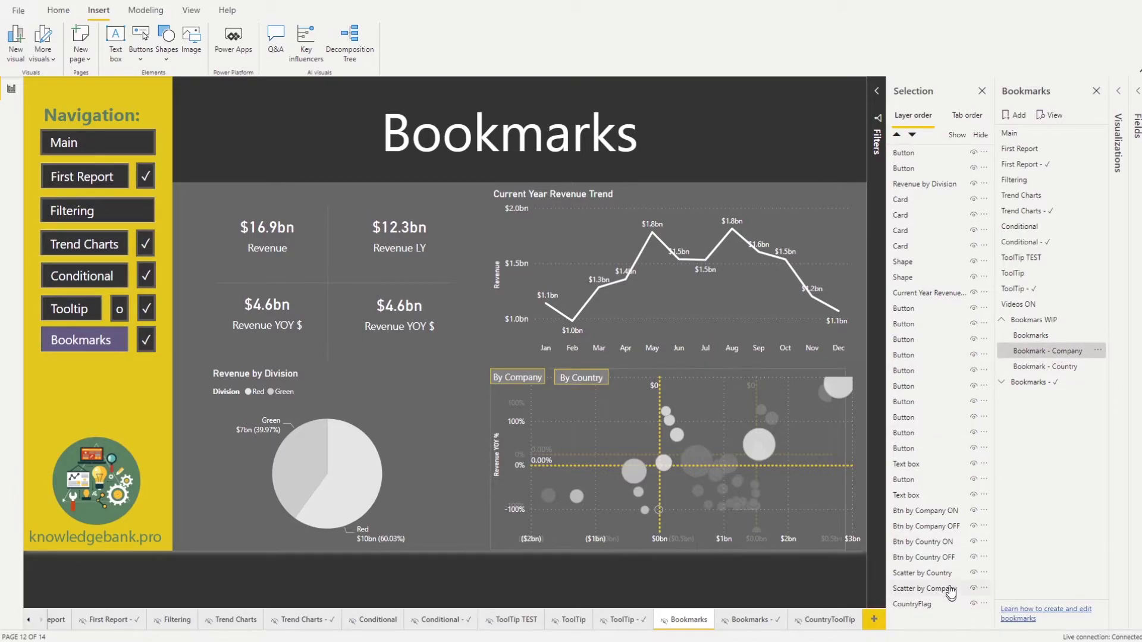
click(974, 528)
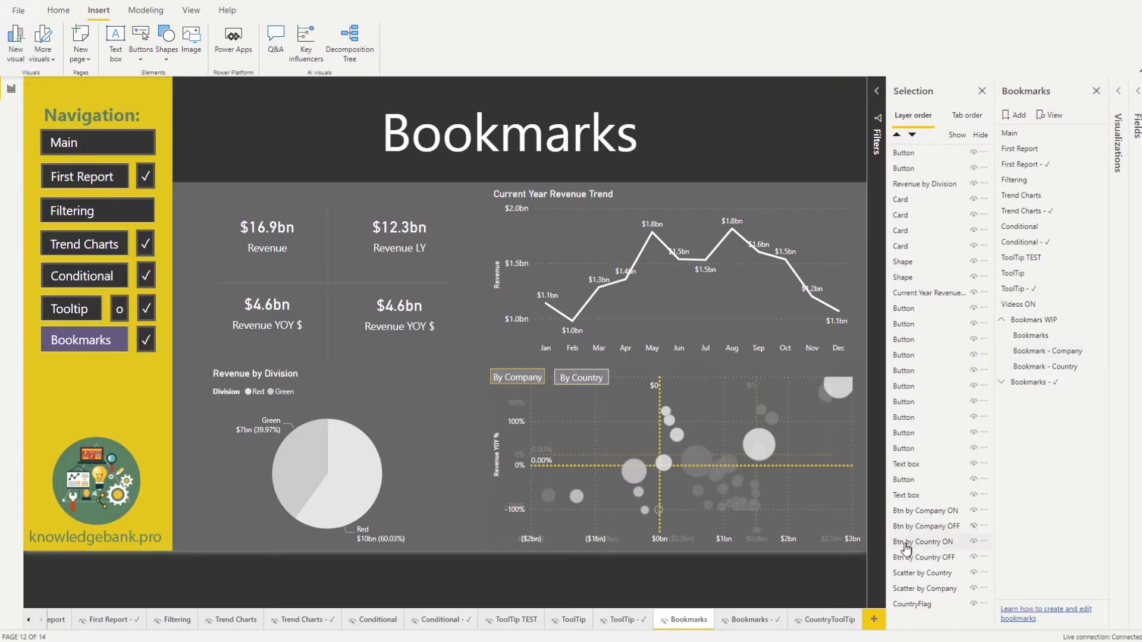
click(974, 541)
click(974, 562)
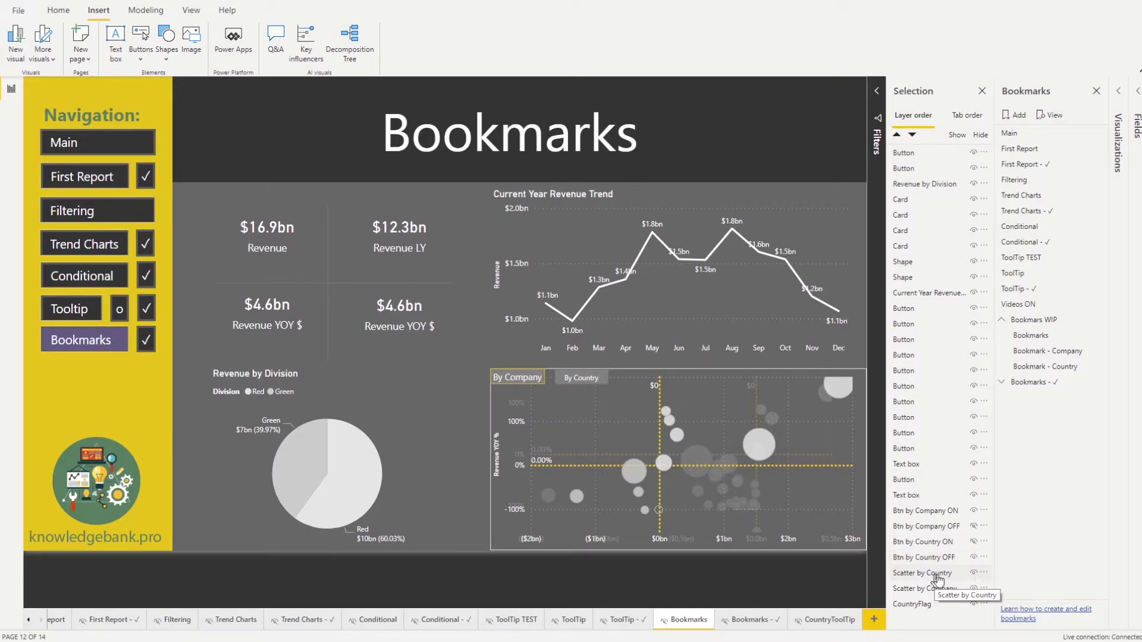
click(974, 574)
click(973, 574)
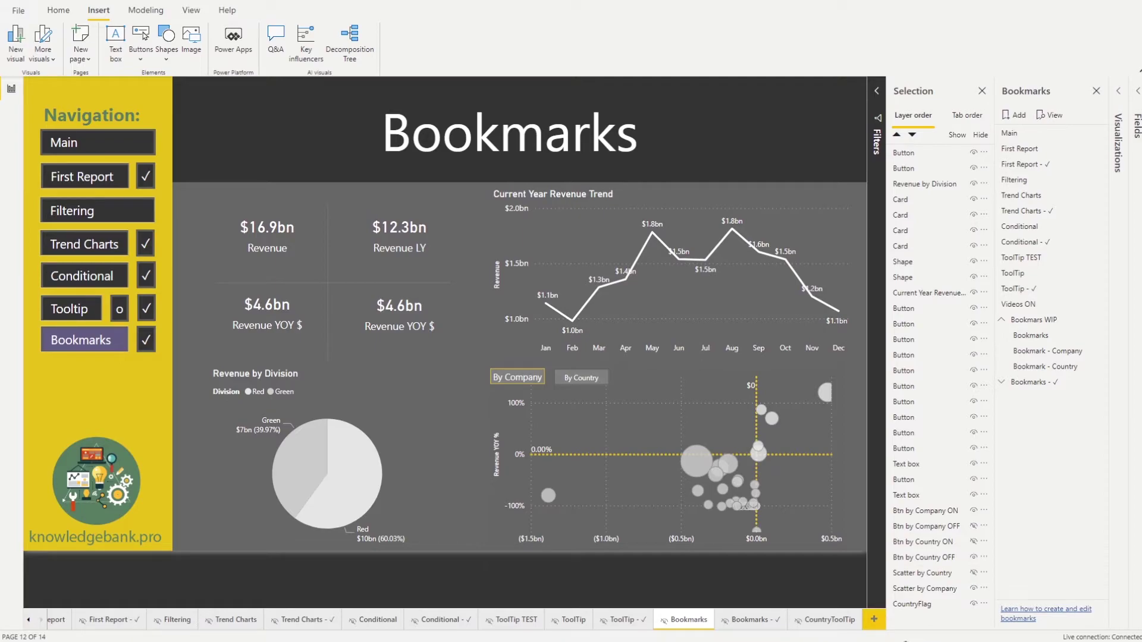
Turn on category labels for the Scatter by Company chart.
click(704, 433)
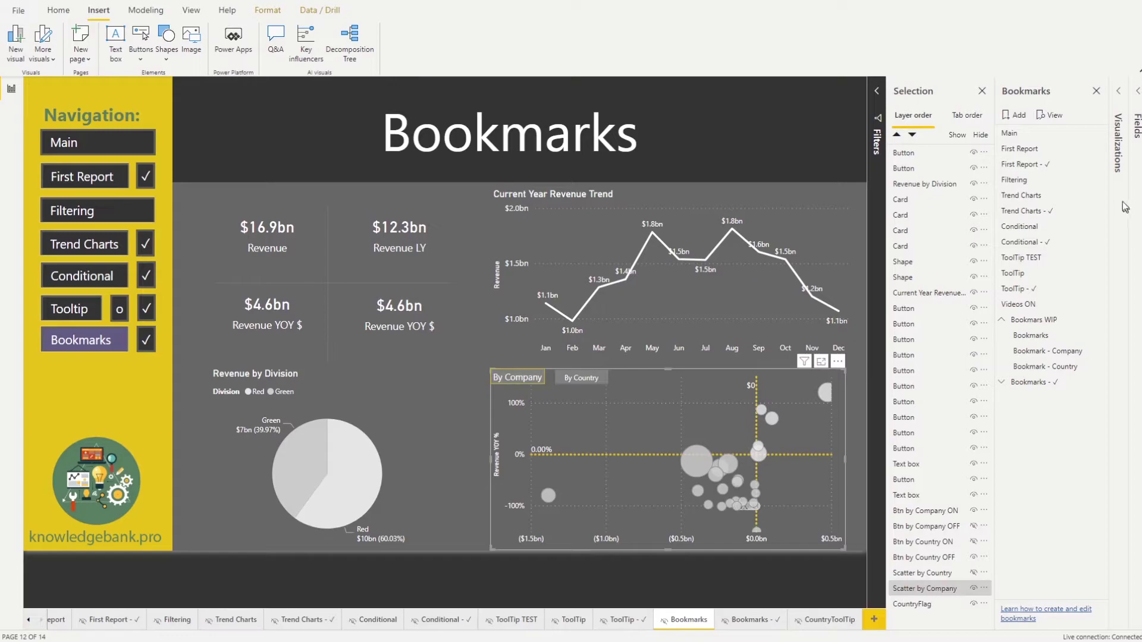
click(1119, 96)
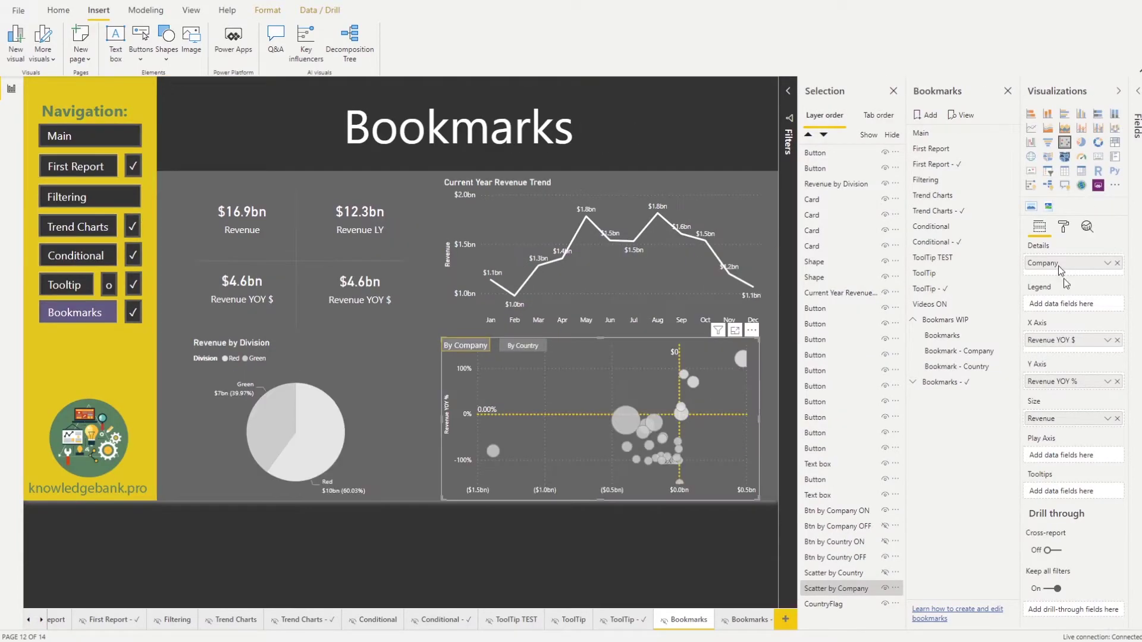
click(1063, 227)
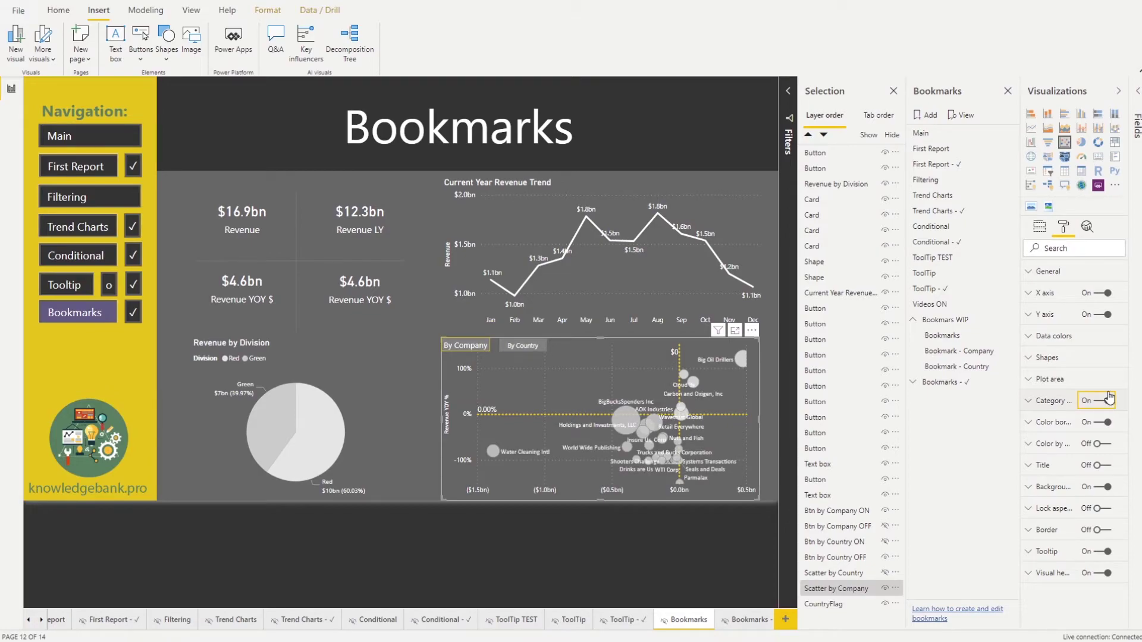
click(1039, 229)
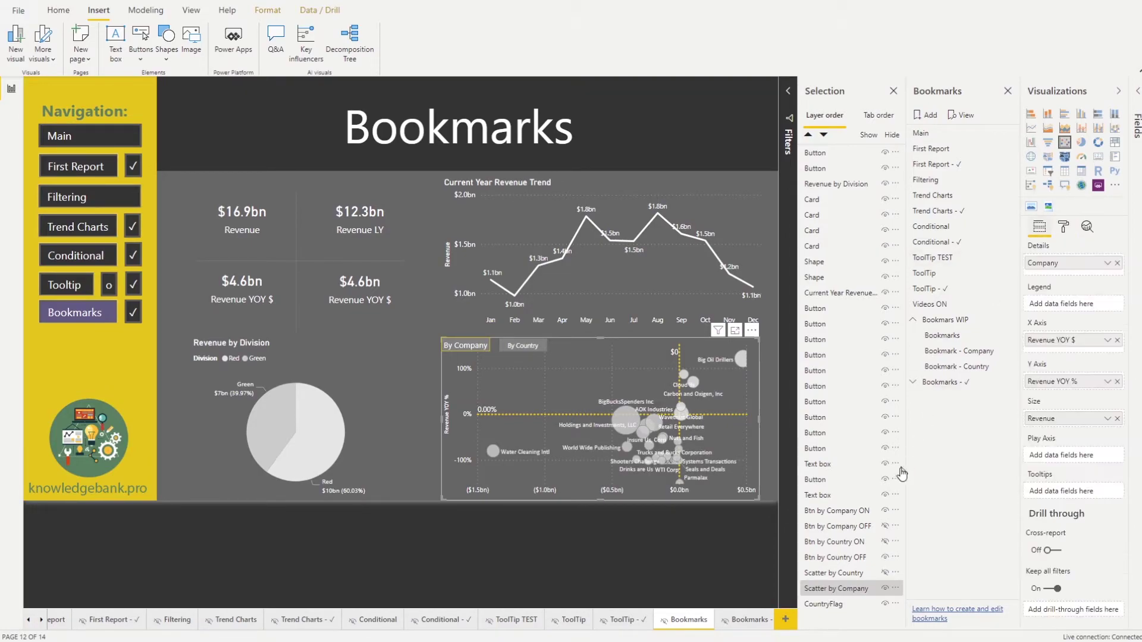
click(1116, 94)
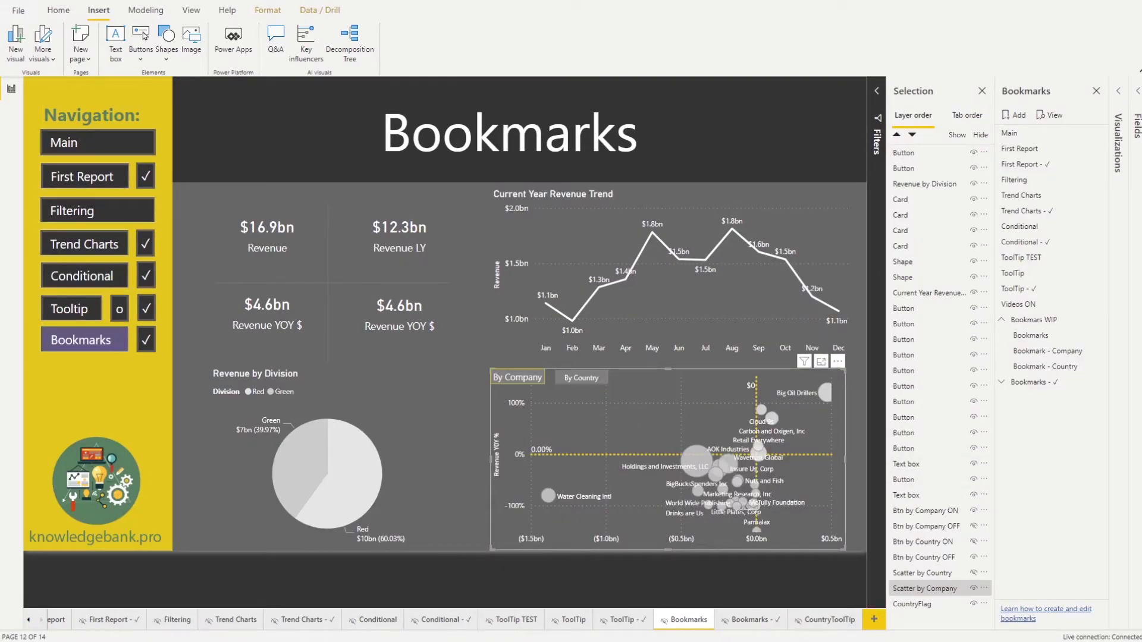
click(837, 589)
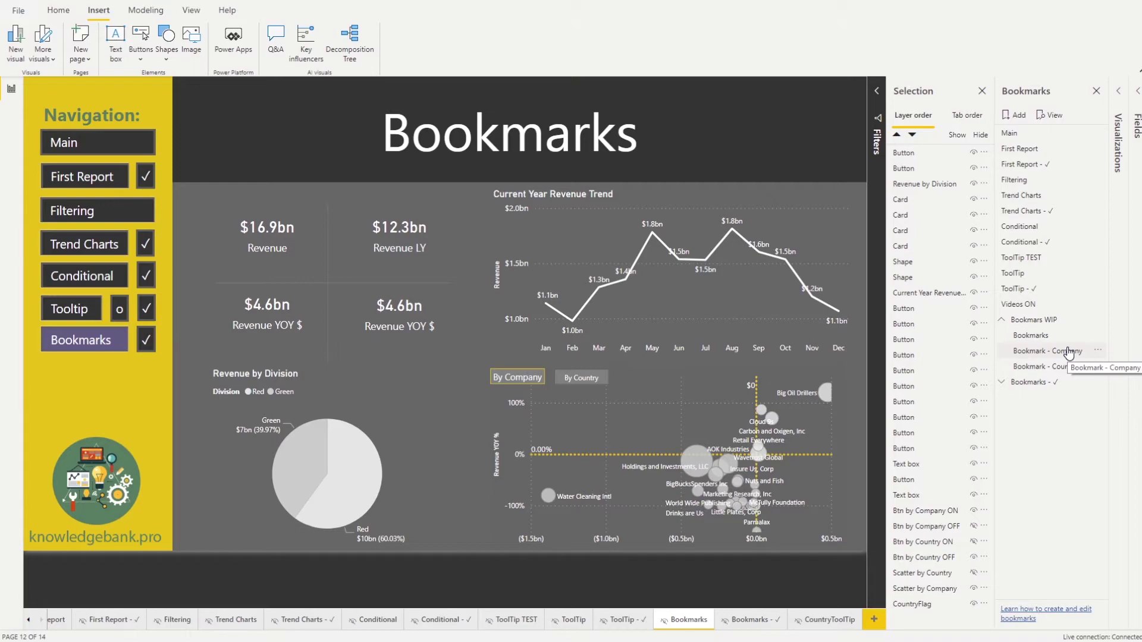
Update Bookmark - Company with the four By Company and By Country ON/OFF buttons and both scatter charts selected.
click(935, 510)
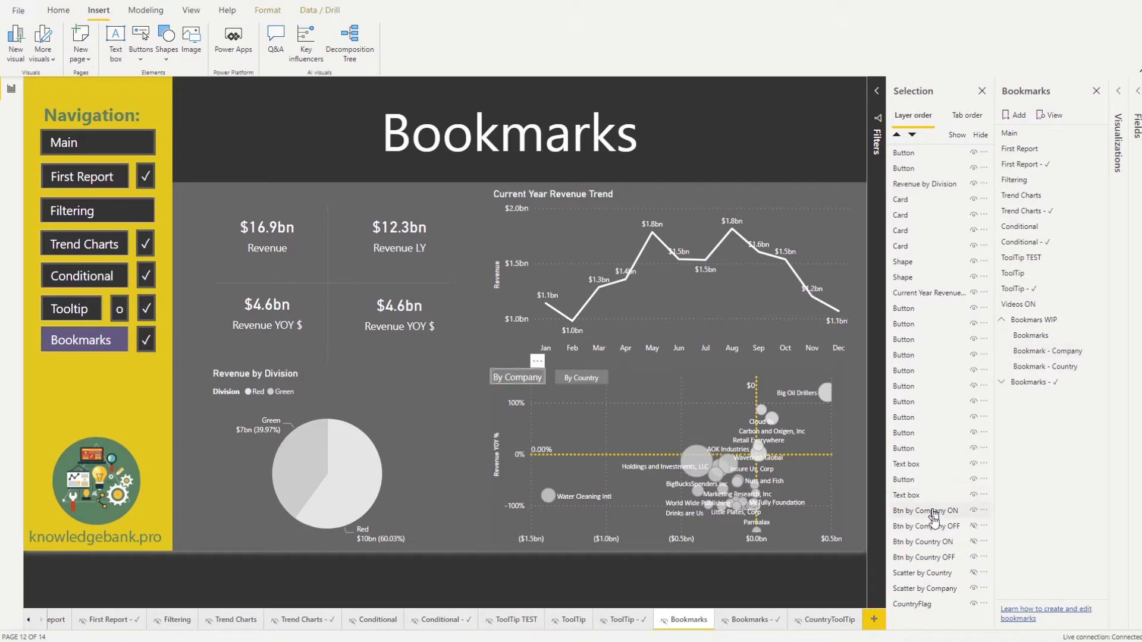
ctrl+click(922, 528)
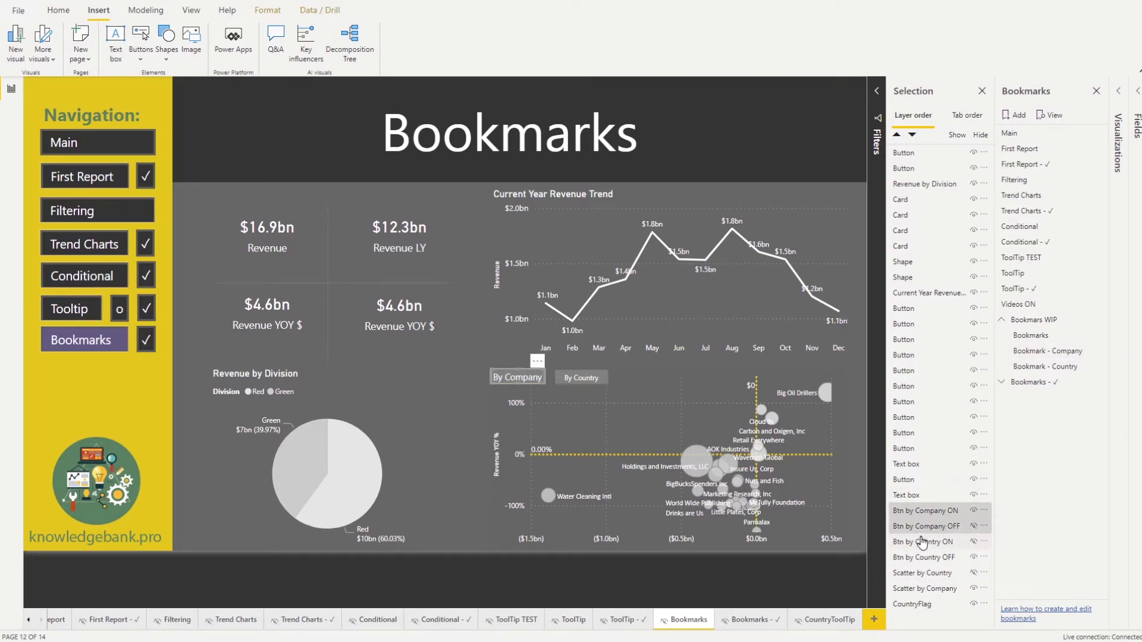
ctrl+click(923, 543)
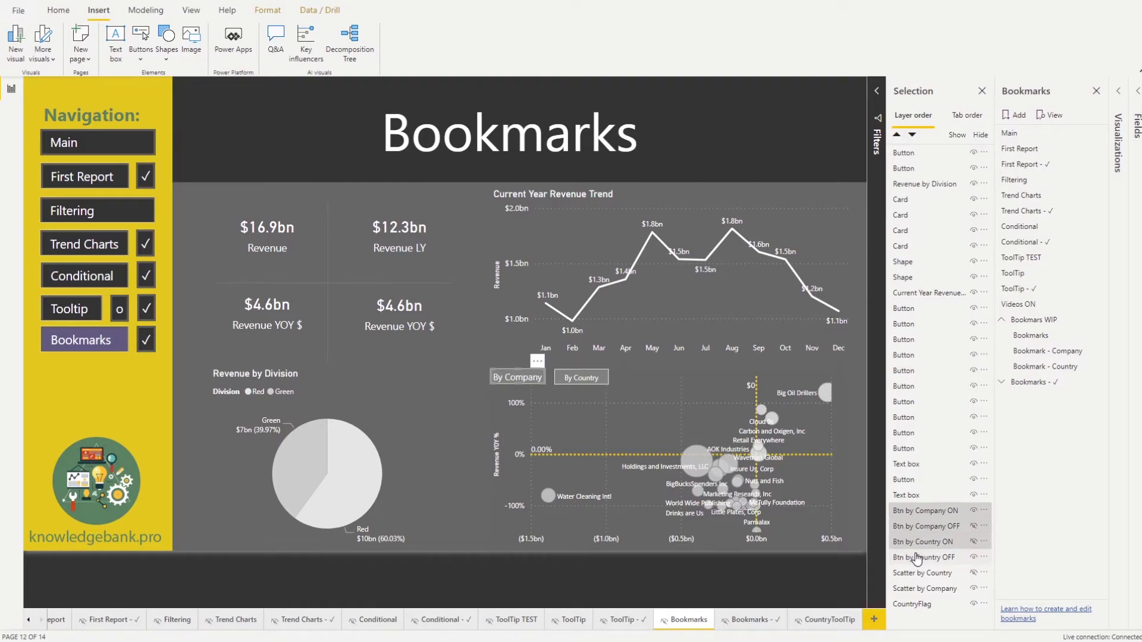
ctrl+click(917, 557)
ctrl+click(915, 574)
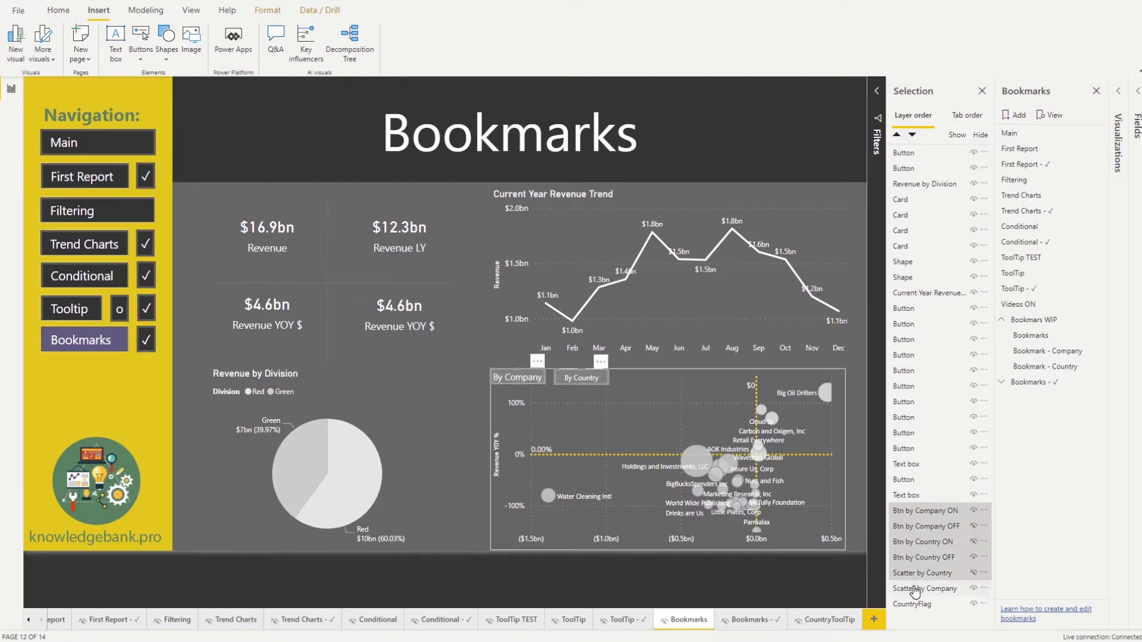
ctrl+click(914, 588)
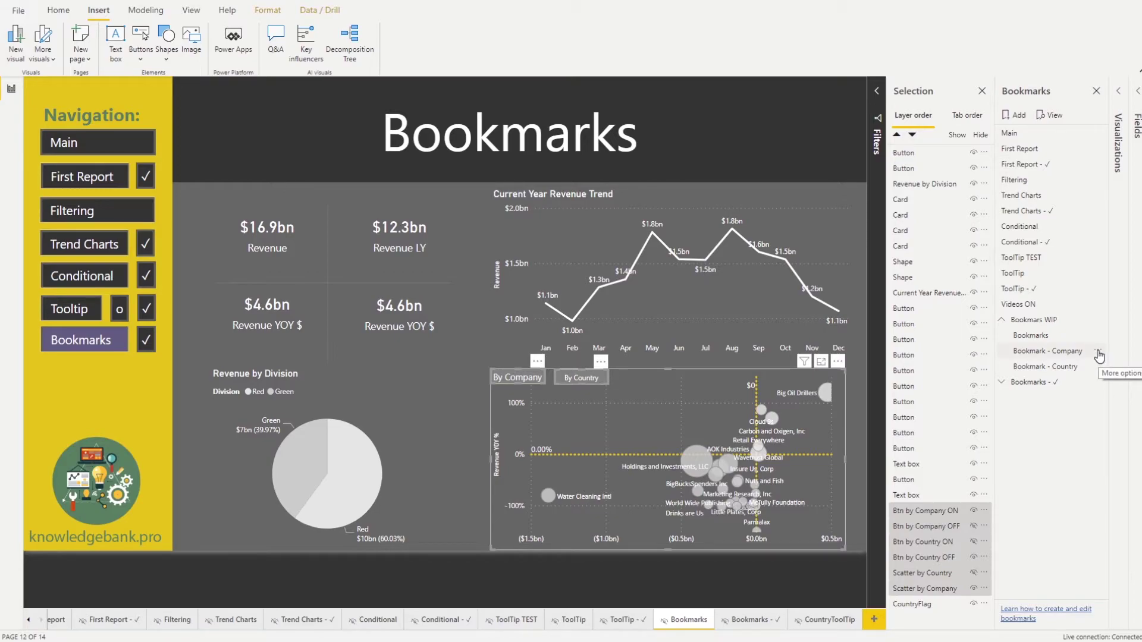
click(1098, 351)
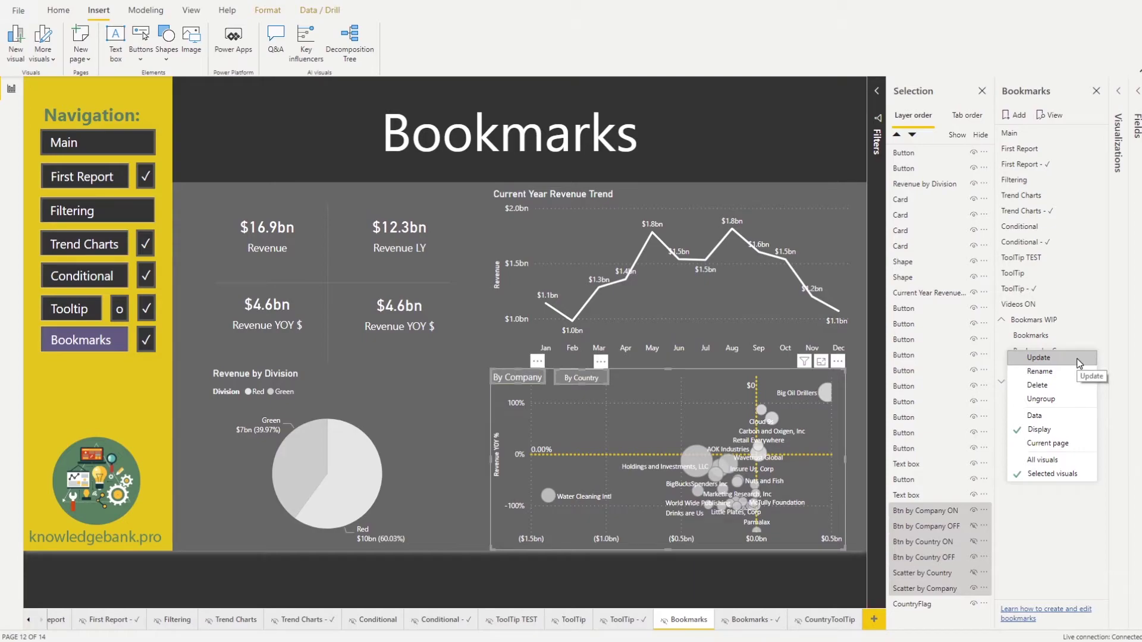
click(1076, 358)
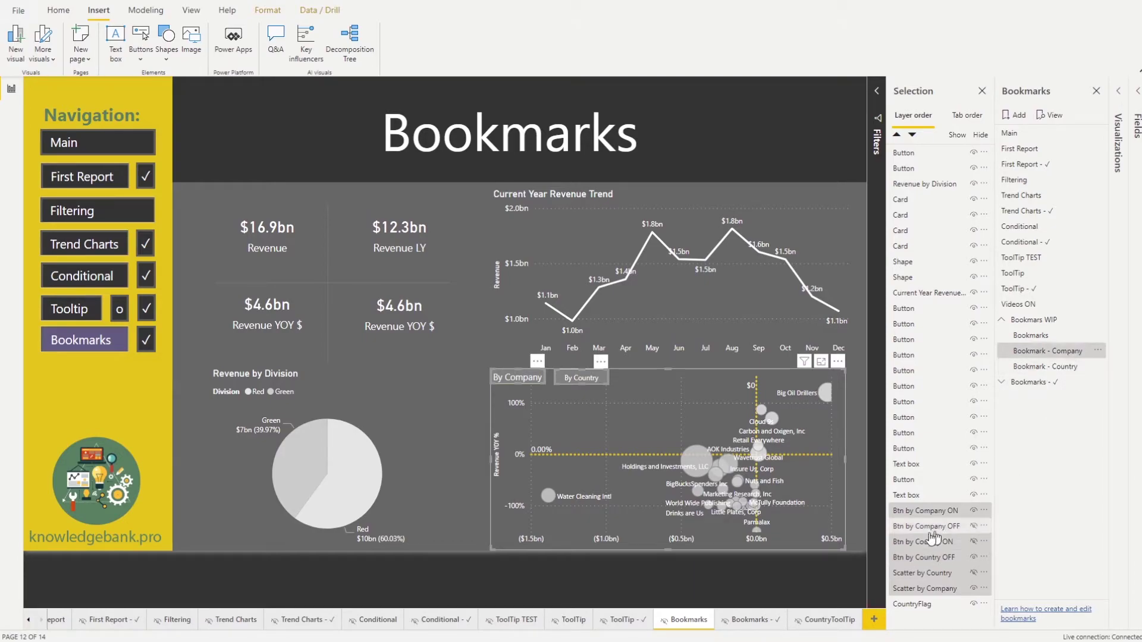
ctrl+click(925, 589)
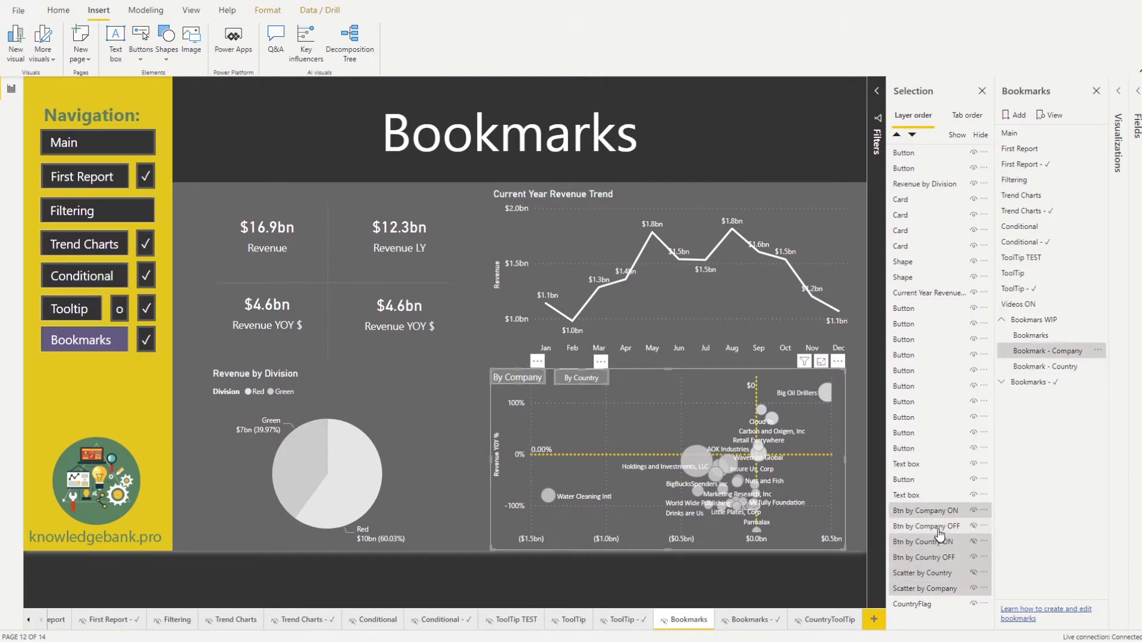
click(1068, 355)
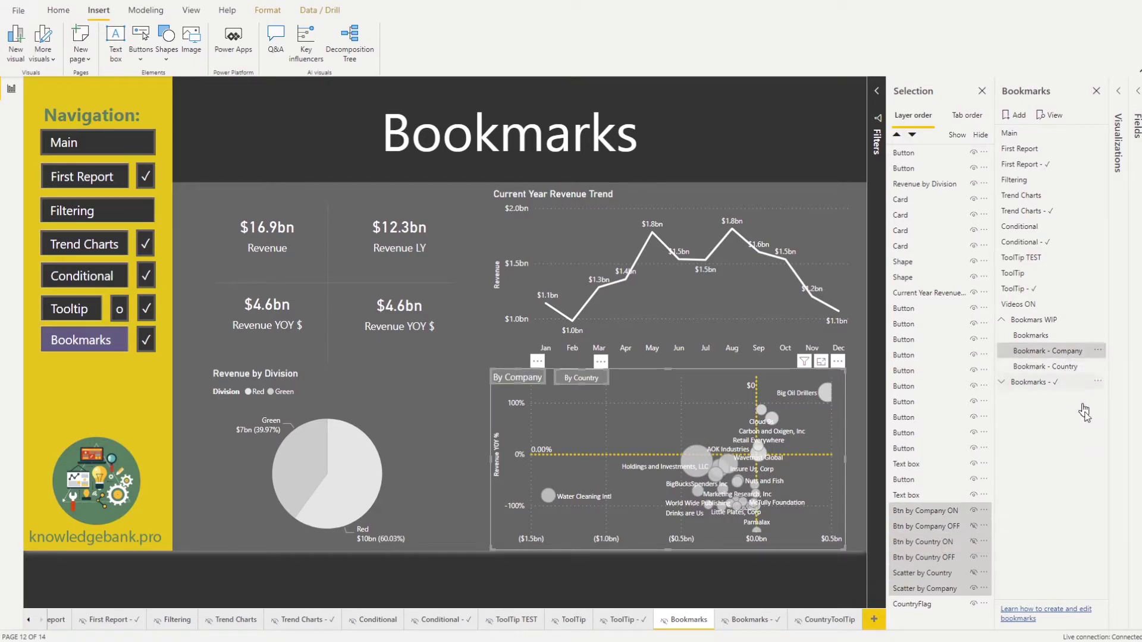
Hide Btn by Company ON, Btn by Country OFF and Scatter by Company, and show Btn by Company OFF, Btn by Country ON and Scatter by Country.
click(1058, 367)
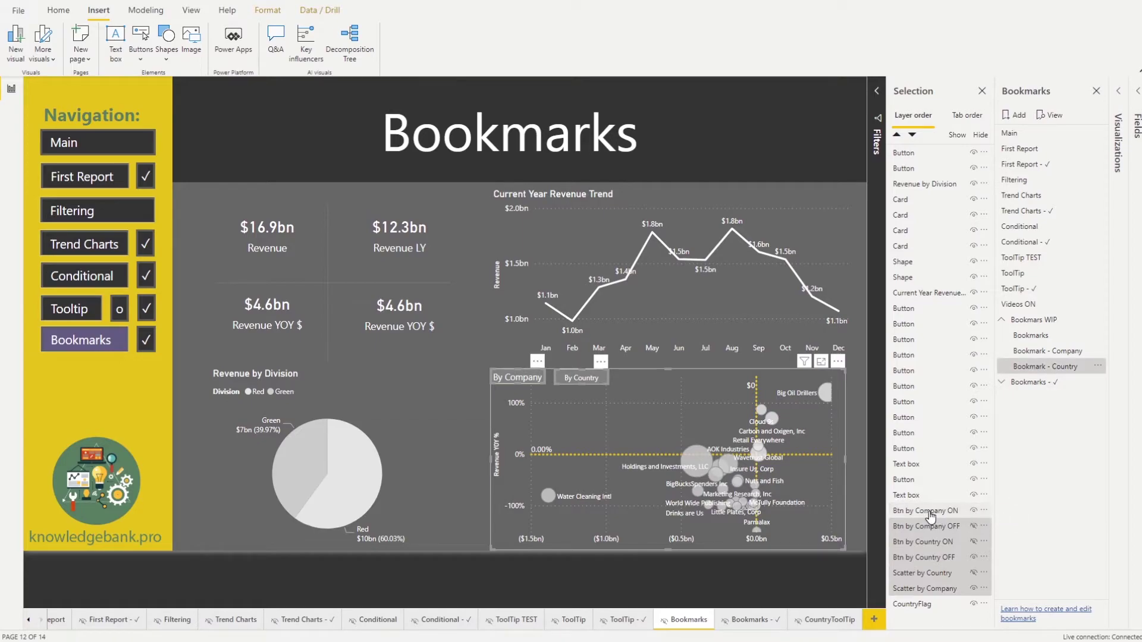
click(974, 511)
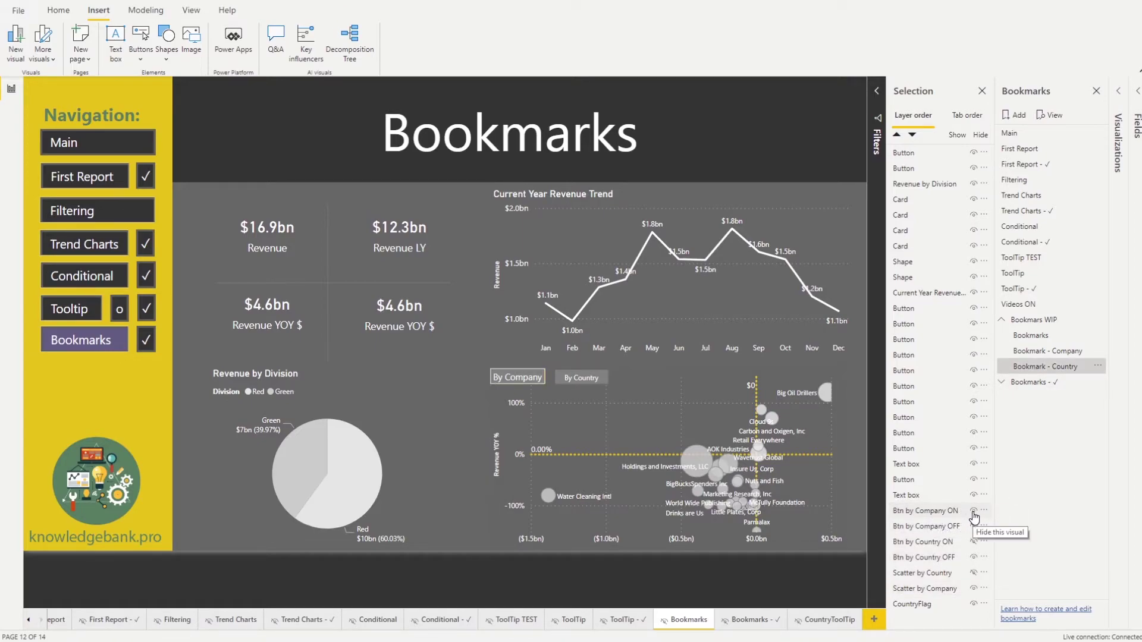
click(972, 531)
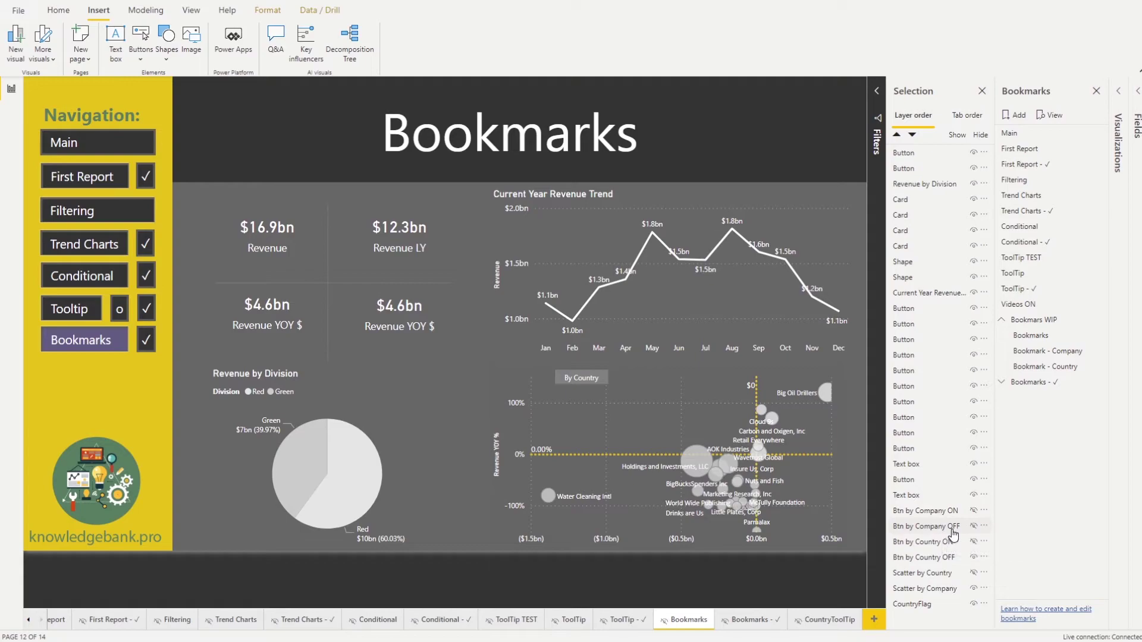
click(973, 527)
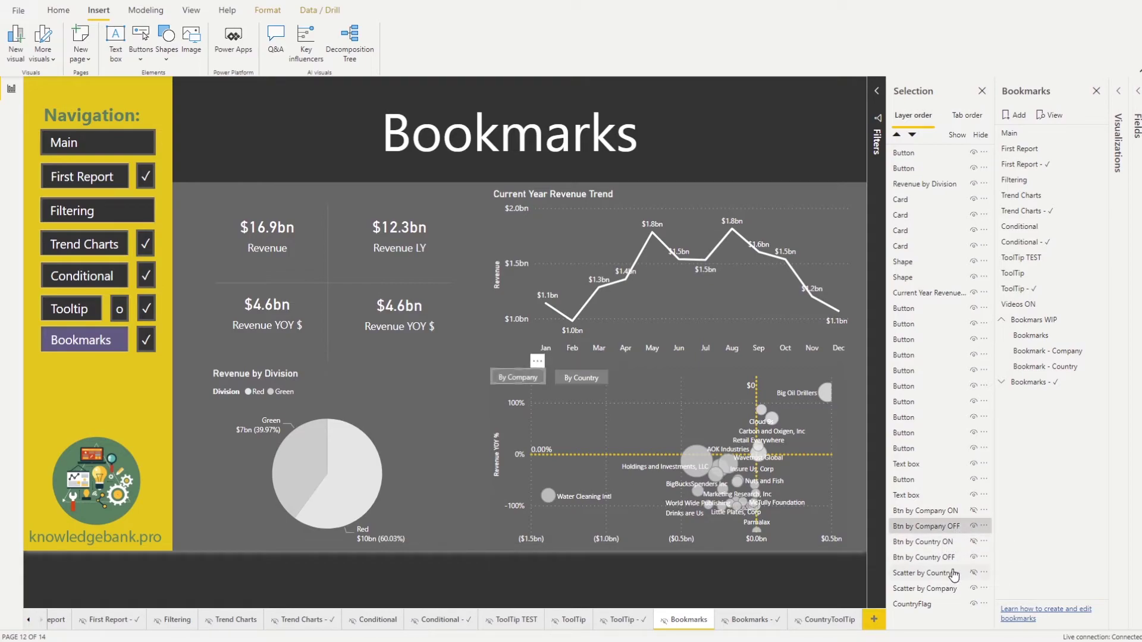
click(974, 542)
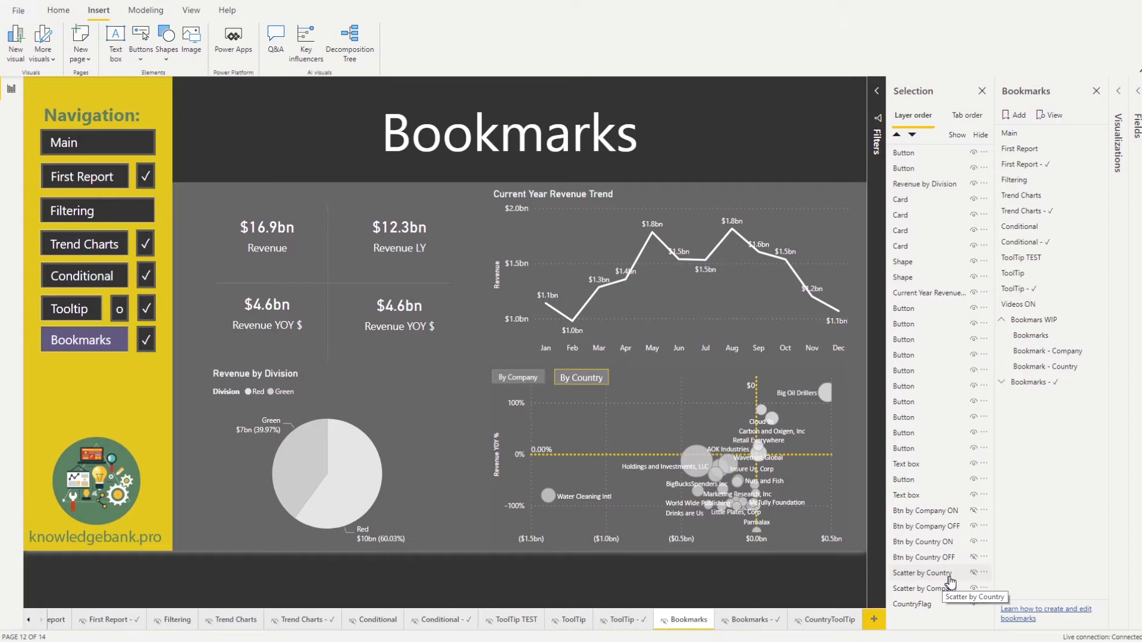
click(973, 587)
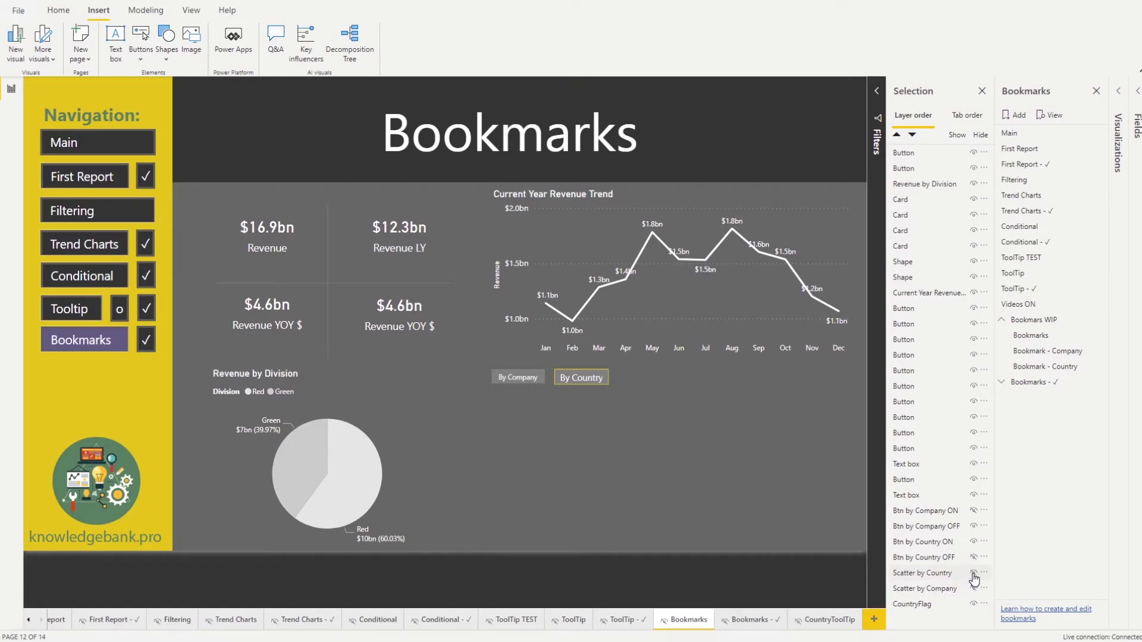
click(973, 572)
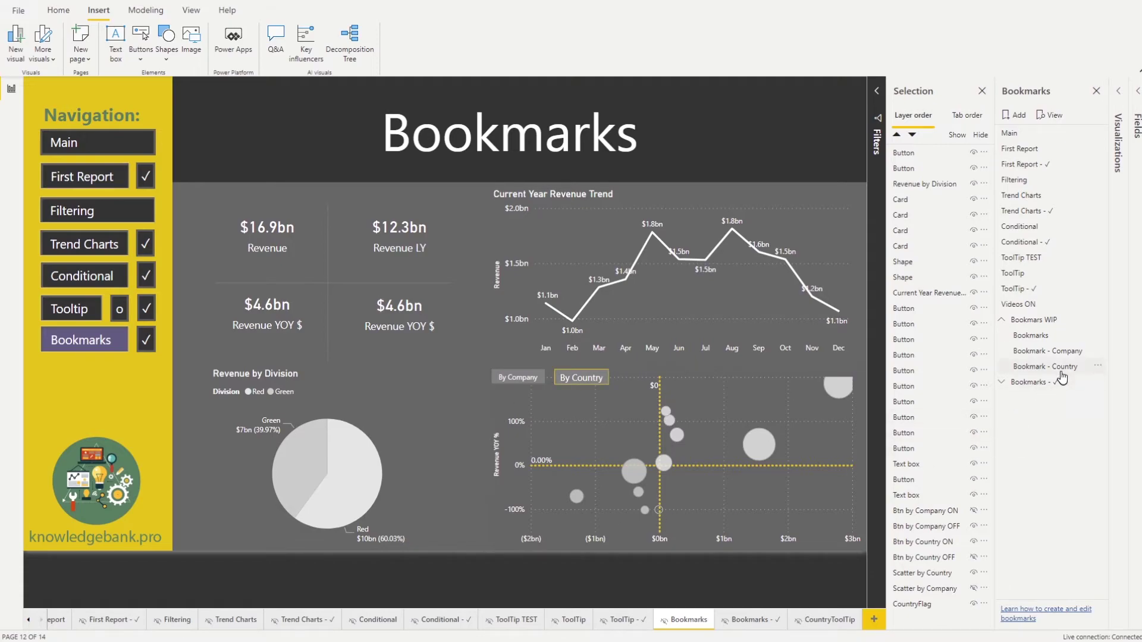
Update Bookmark - Country with the four By Company and By Country ON/OFF buttons and both scatter charts selected.
click(932, 511)
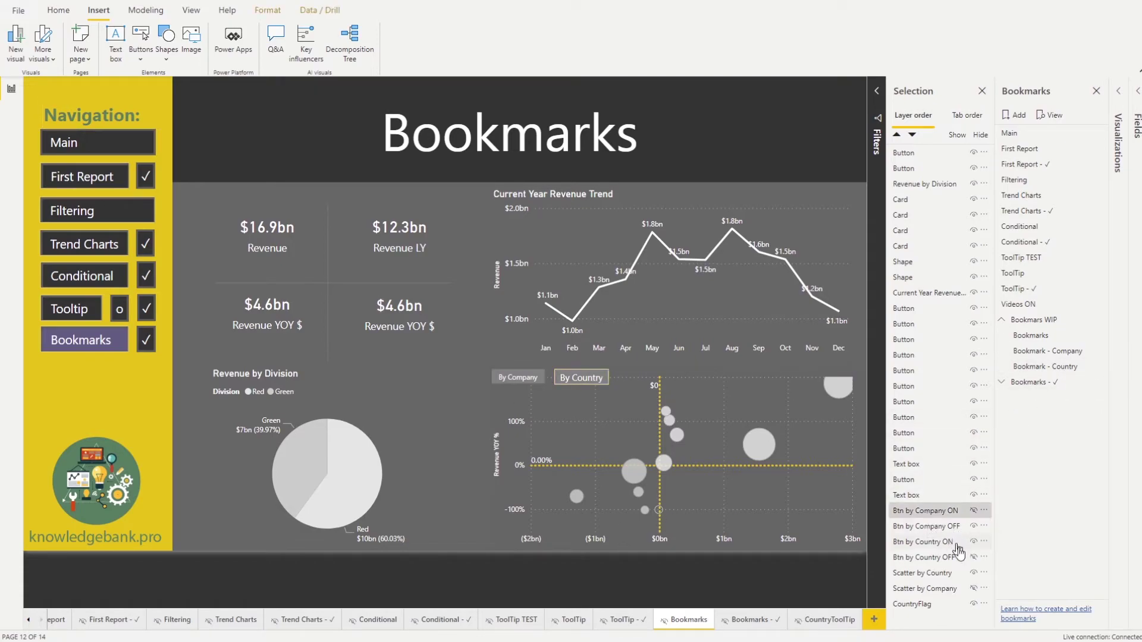
ctrl+click(925, 527)
shift+click(931, 558)
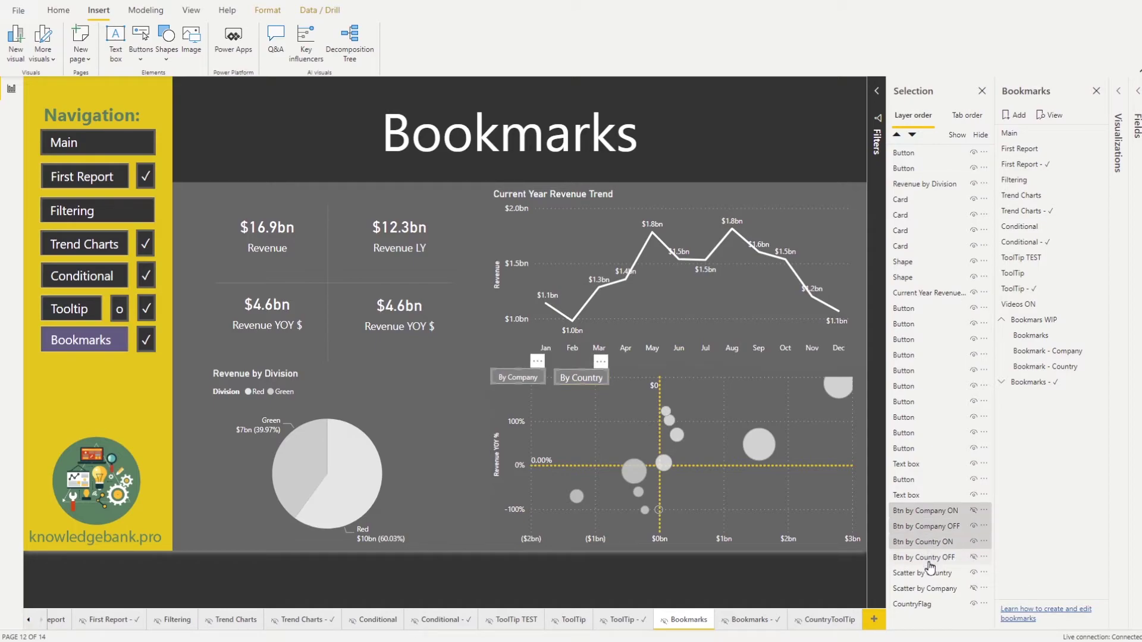
ctrl+click(940, 587)
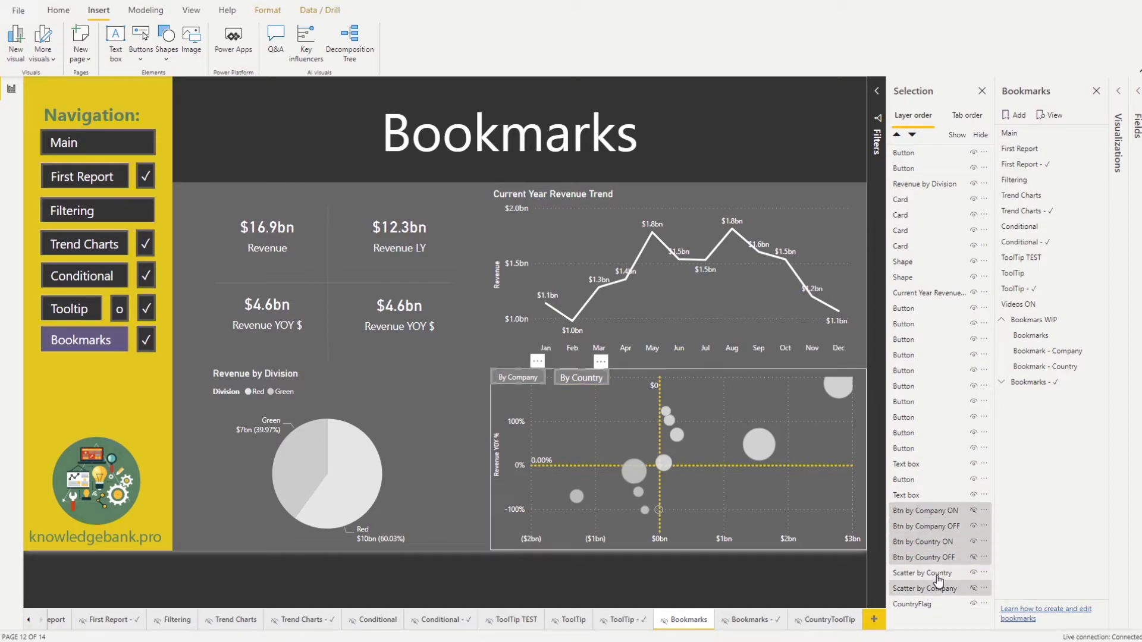
ctrl+click(953, 577)
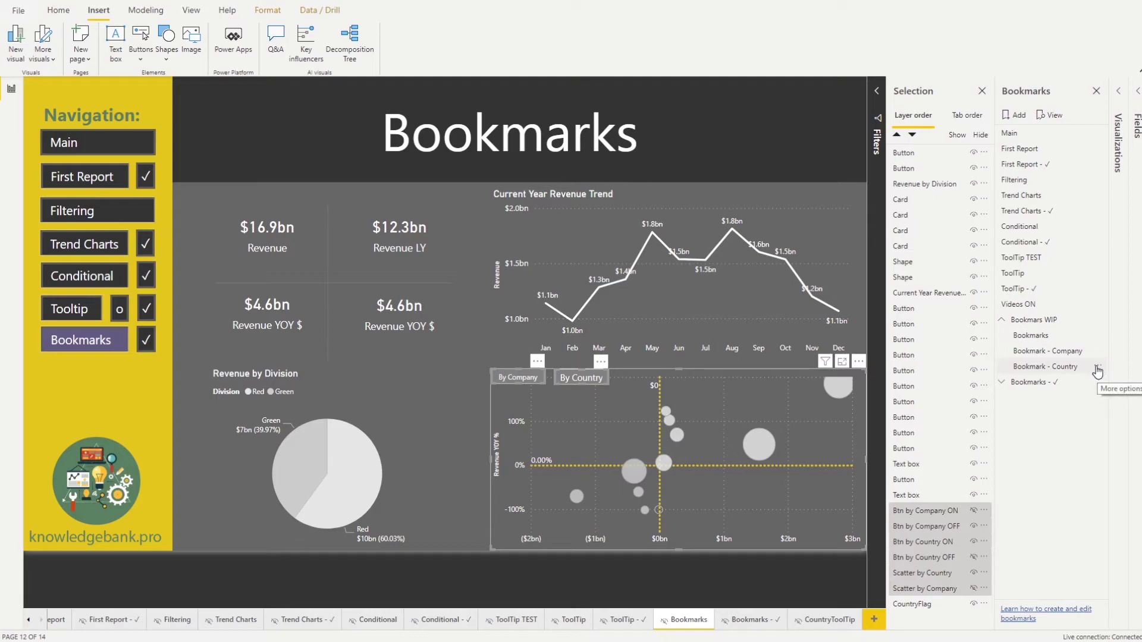
click(1097, 367)
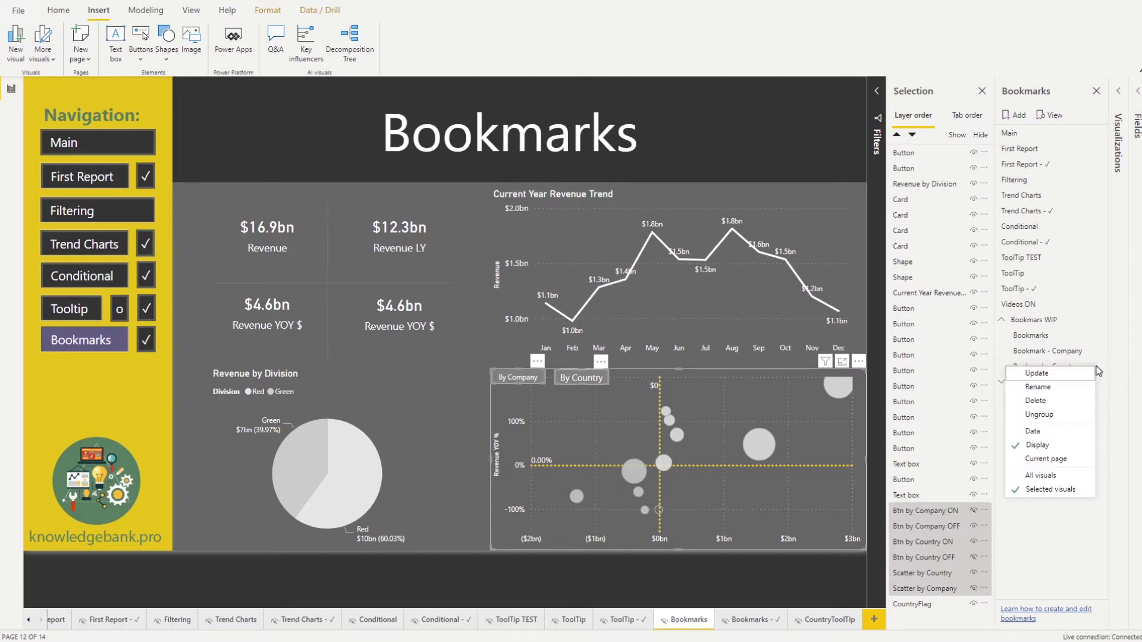
click(1057, 375)
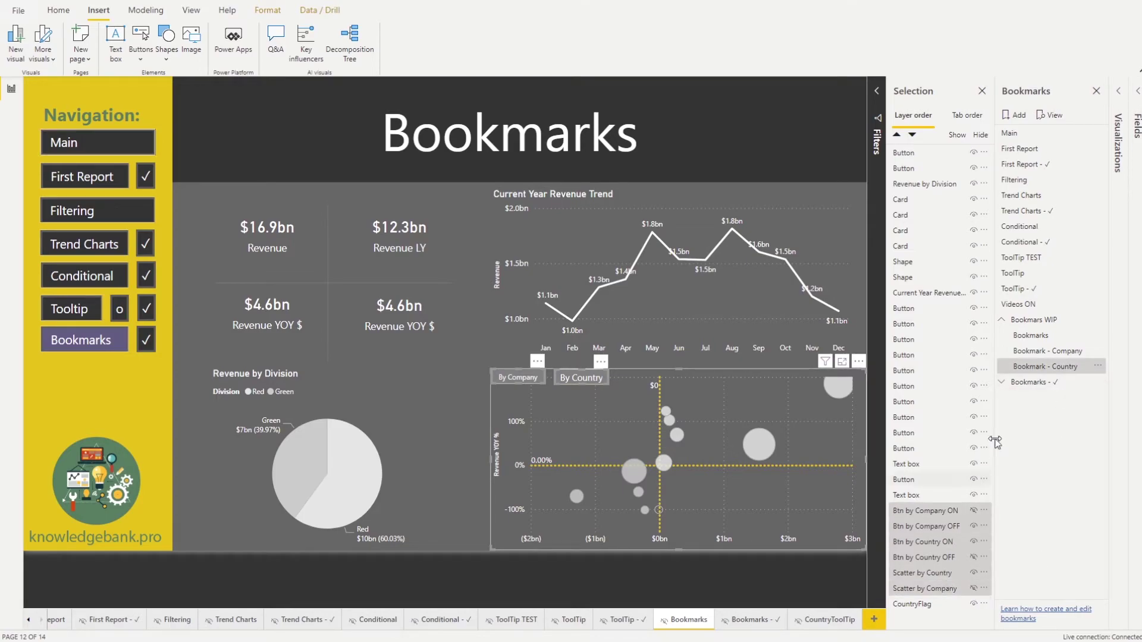
Switch between Bookmark - Company and Bookmark - Country to check how the buttons and scatter charts toggle.
click(1048, 354)
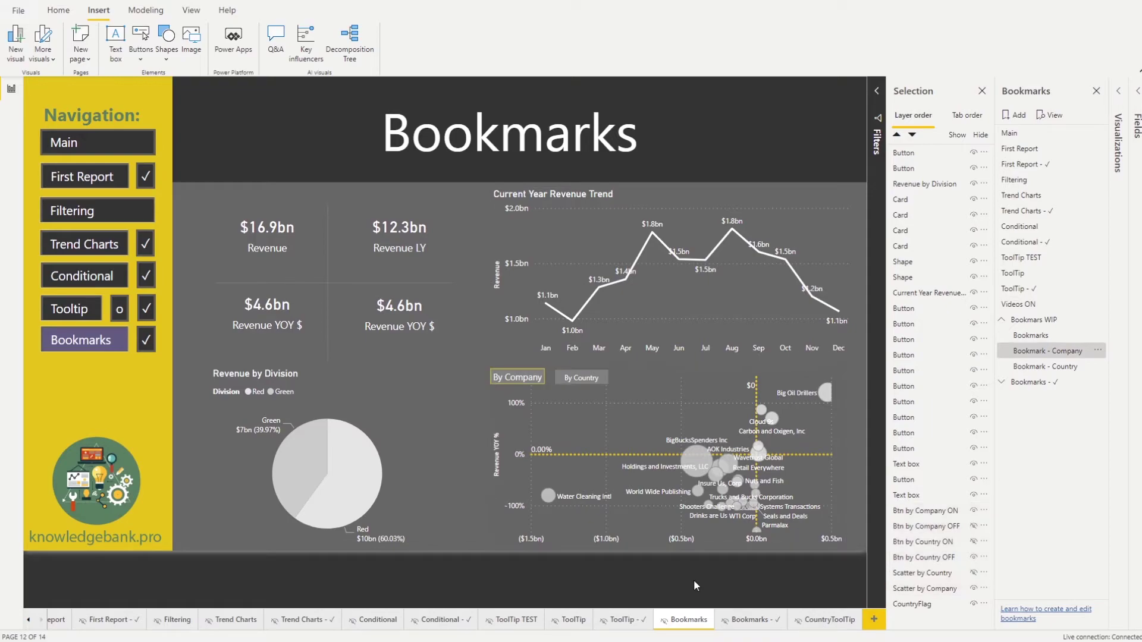
click(1064, 366)
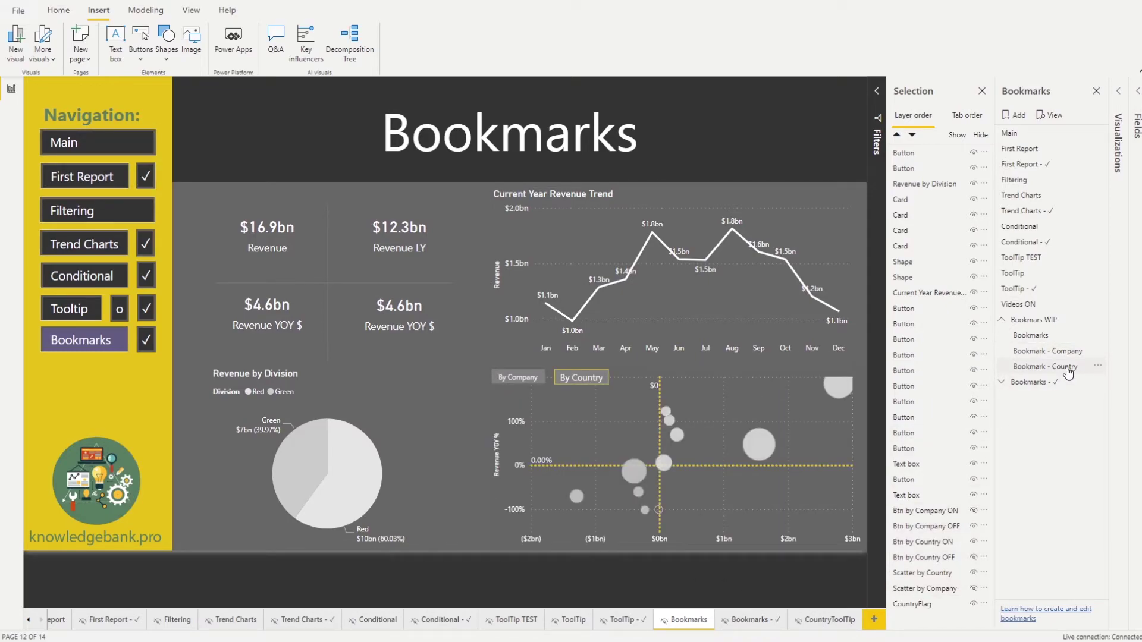
click(1067, 354)
click(1065, 360)
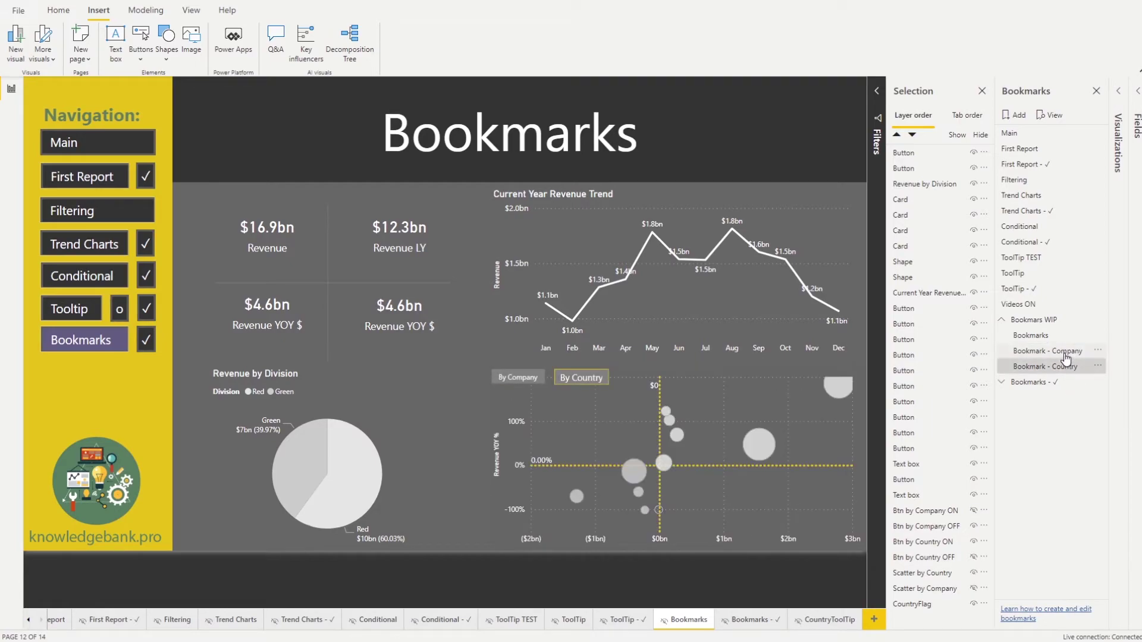
With Bookmark - Country applied, turn on the Btn by Company OFF button's action and link it to Bookmark - Company.
click(1065, 352)
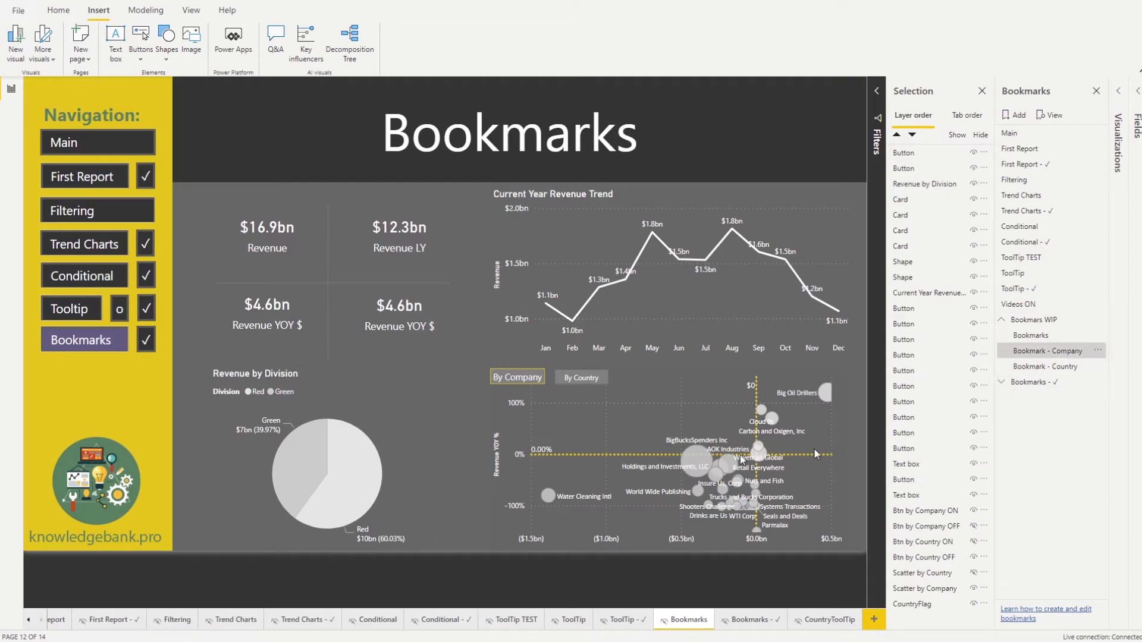
click(1039, 374)
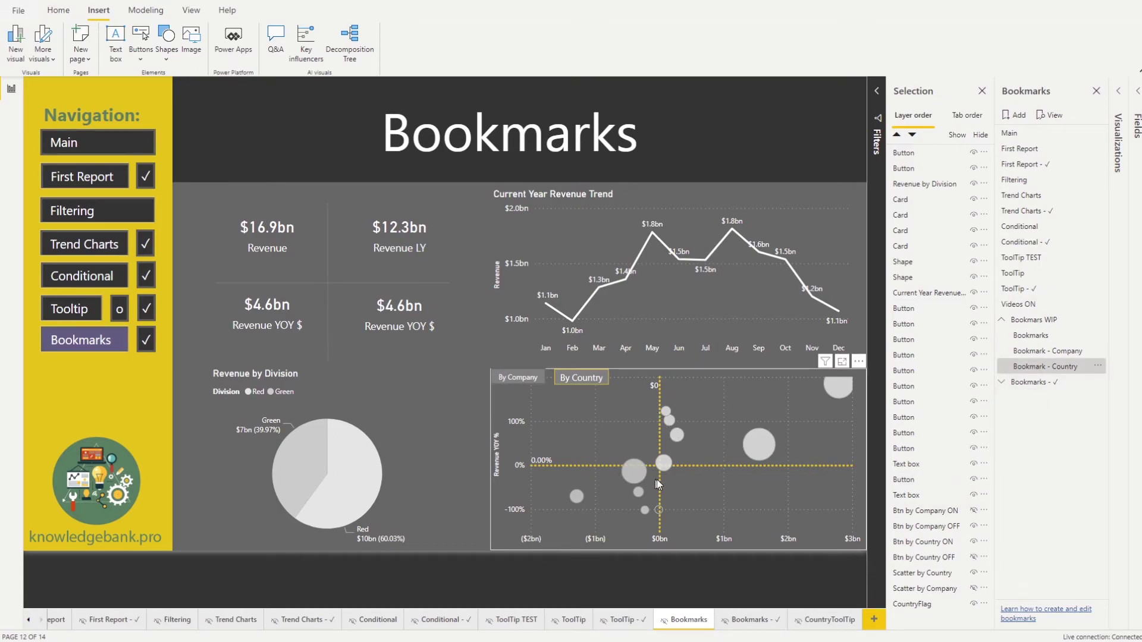
click(527, 379)
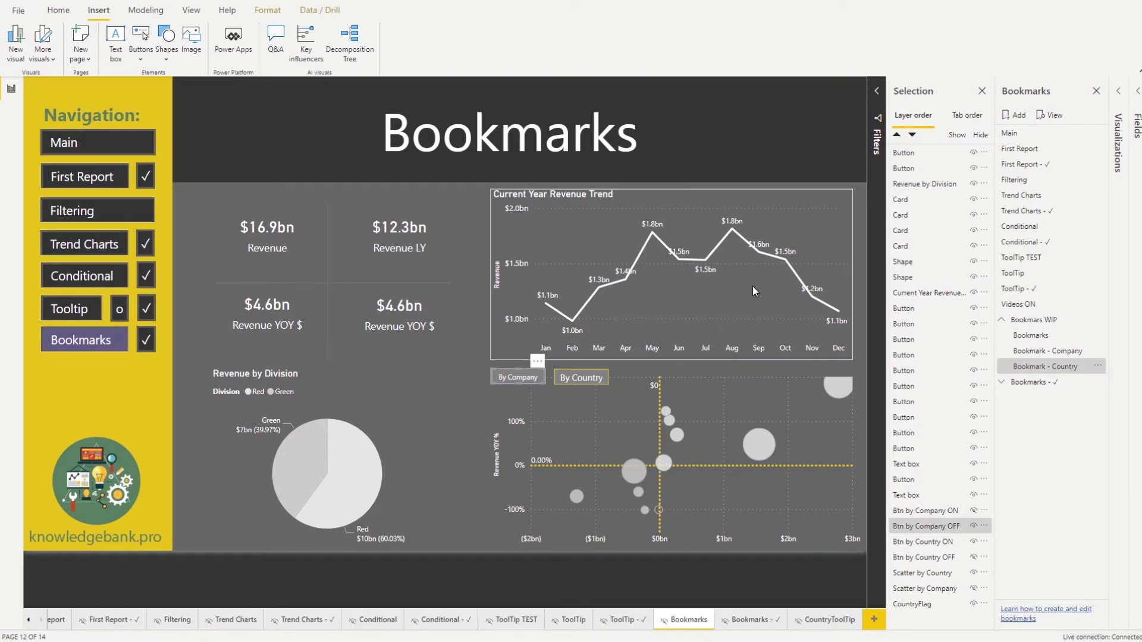
click(1121, 97)
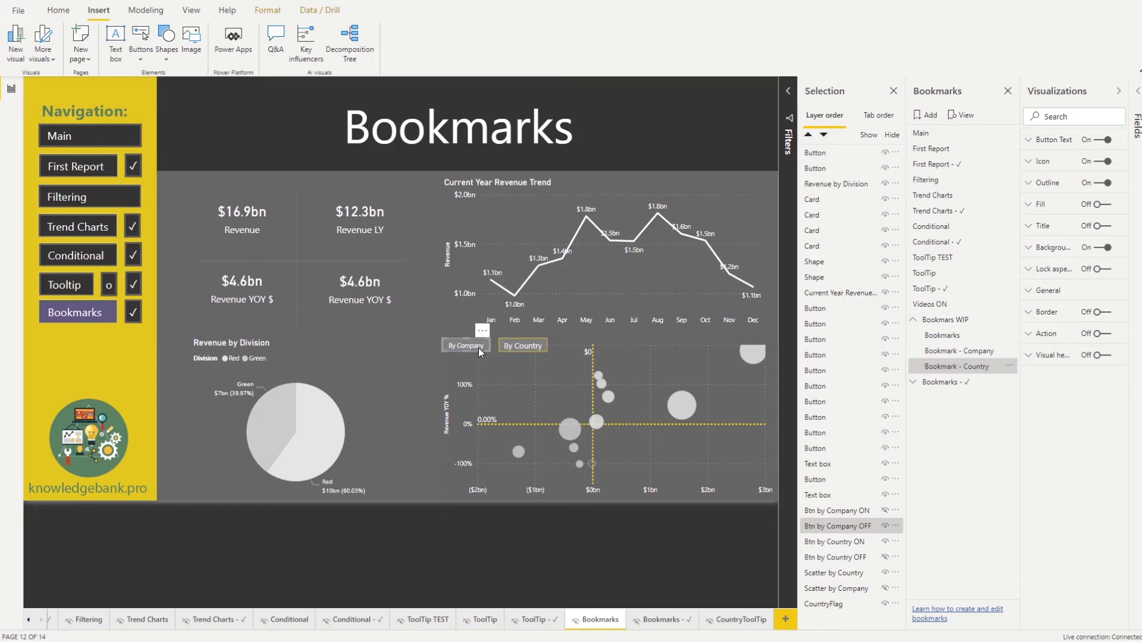
click(1101, 334)
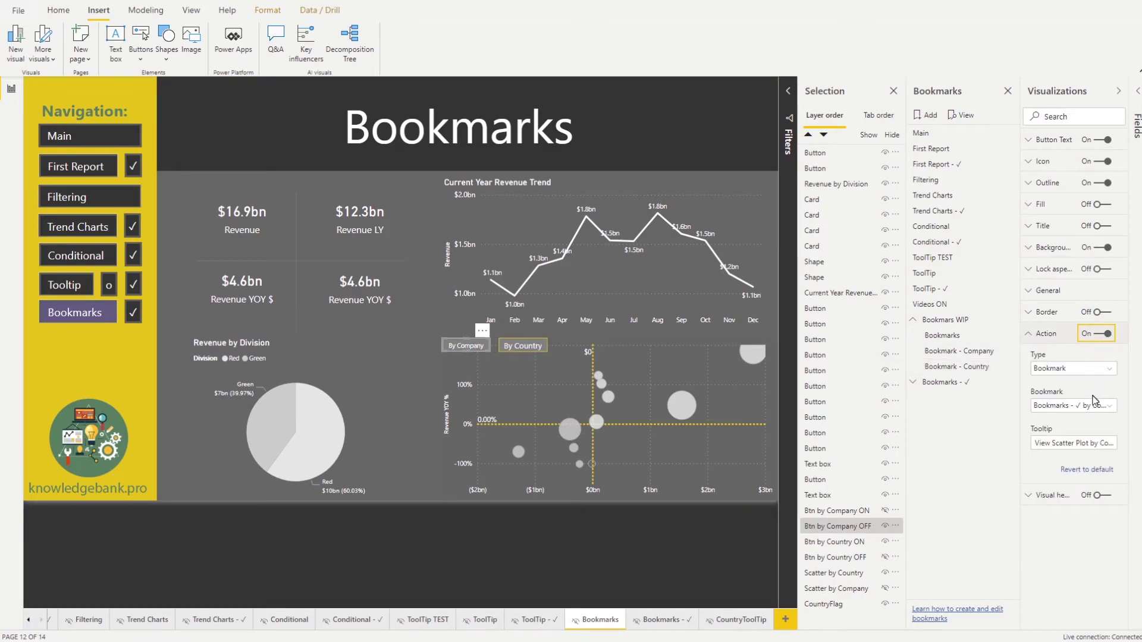
click(1108, 407)
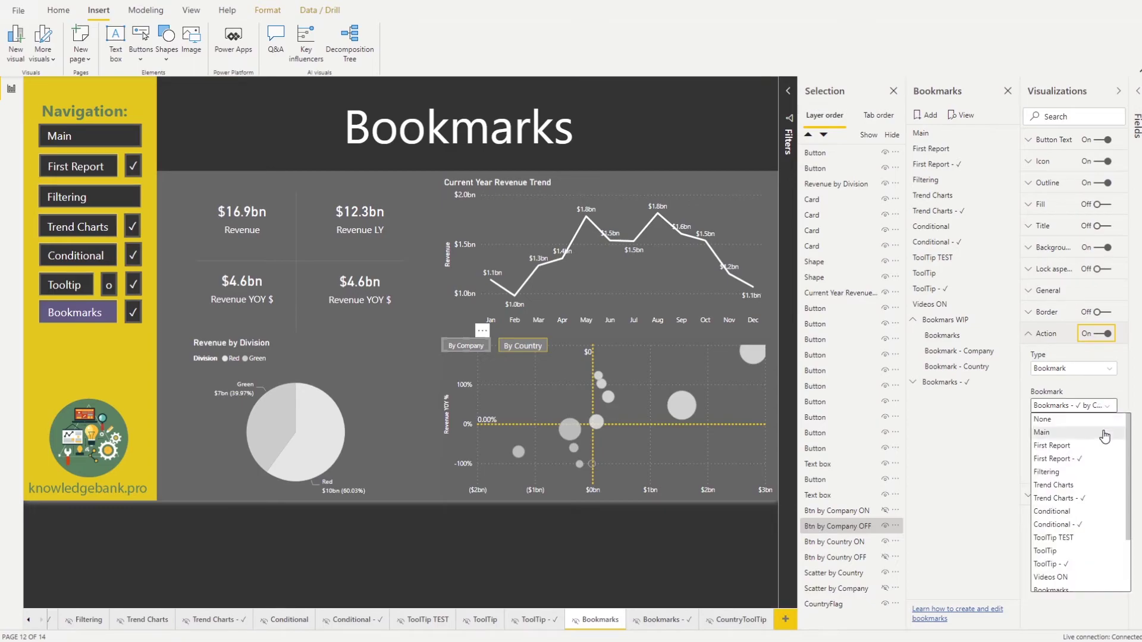
scroll(1127, 502, down, 3)
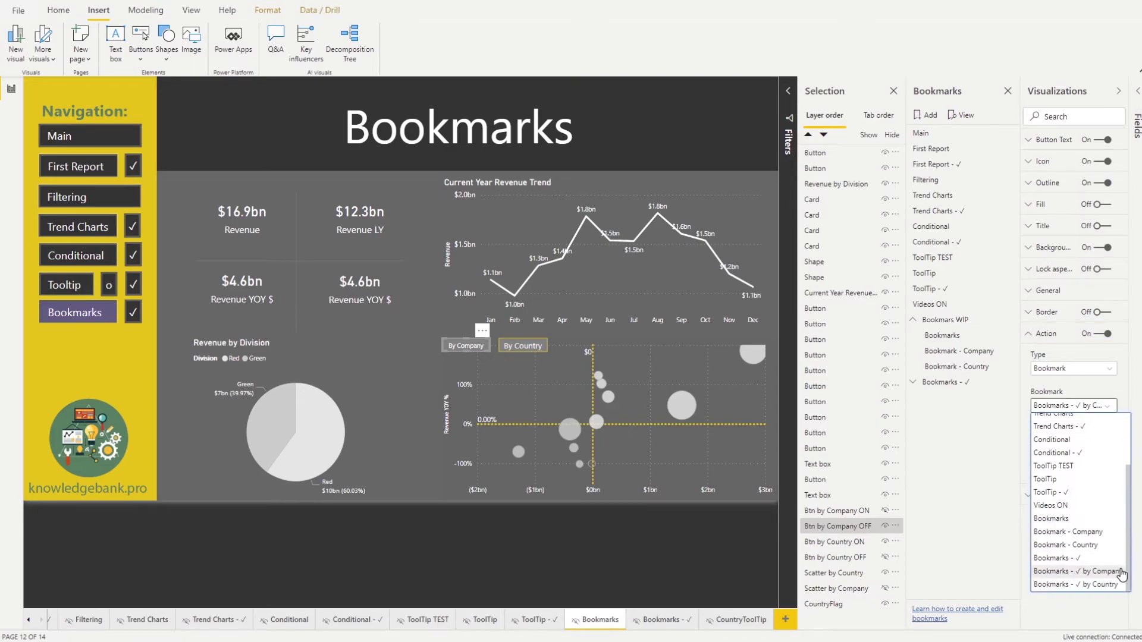
click(1097, 532)
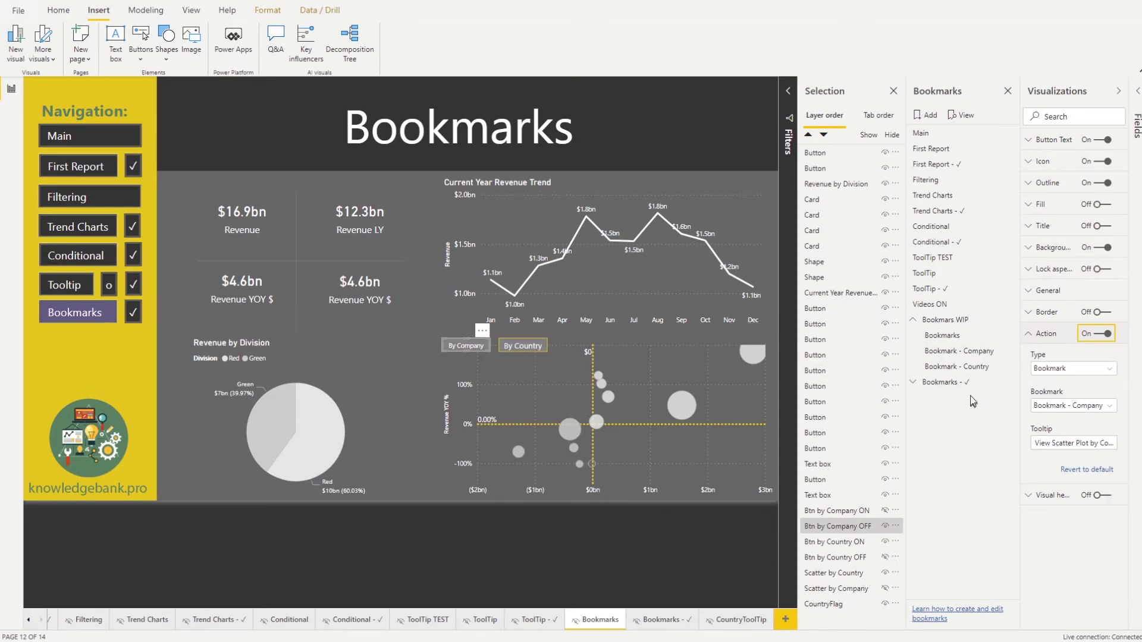
With Bookmark - Company applied, turn on the Btn by Country OFF button's action with type Bookmark and link it to Bookmark - Country.
click(971, 370)
click(971, 351)
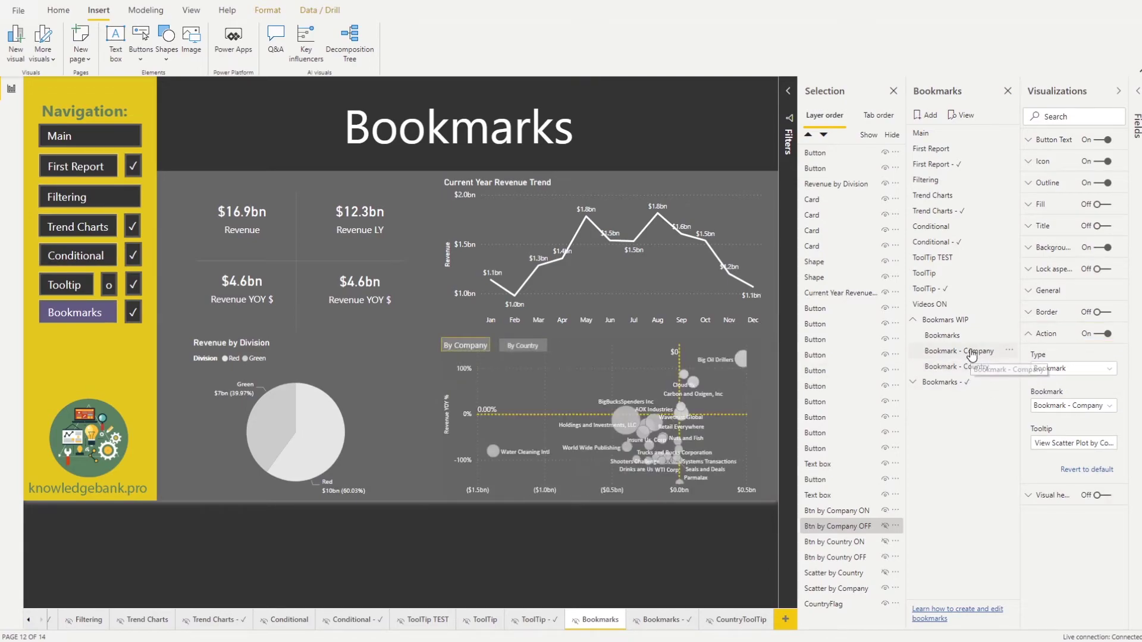
click(530, 347)
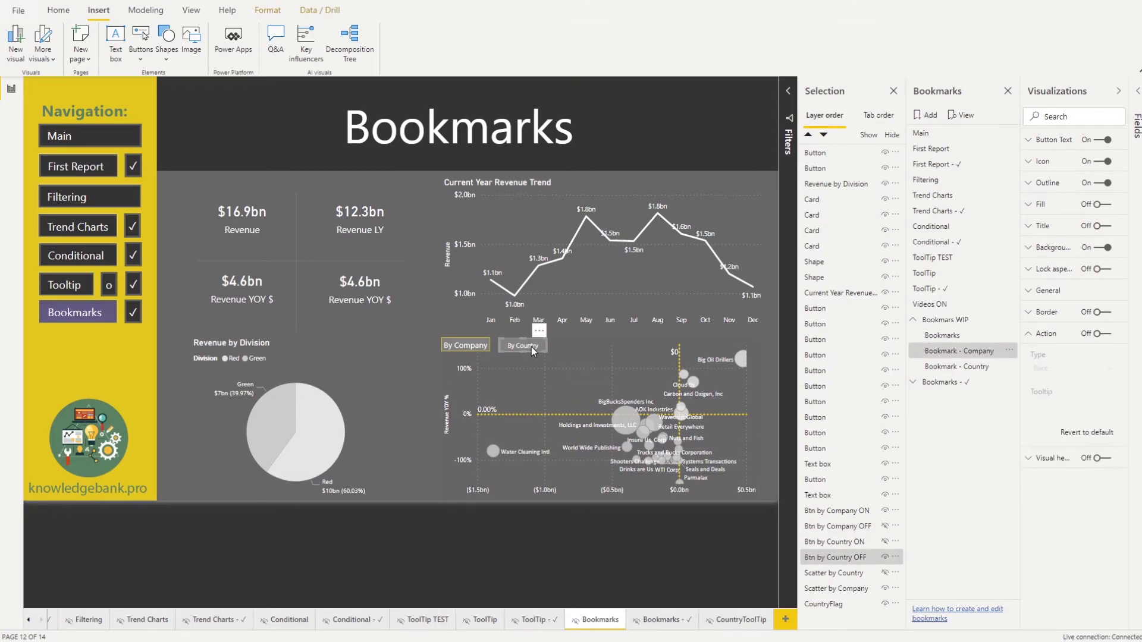
click(1099, 335)
click(1087, 374)
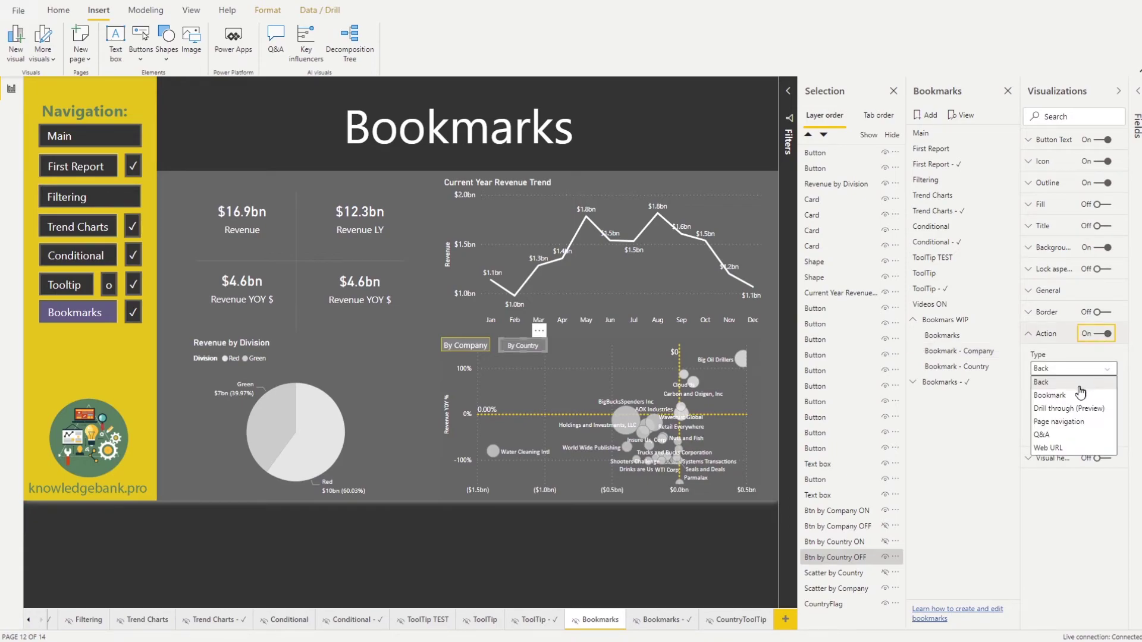
click(1078, 394)
click(1083, 407)
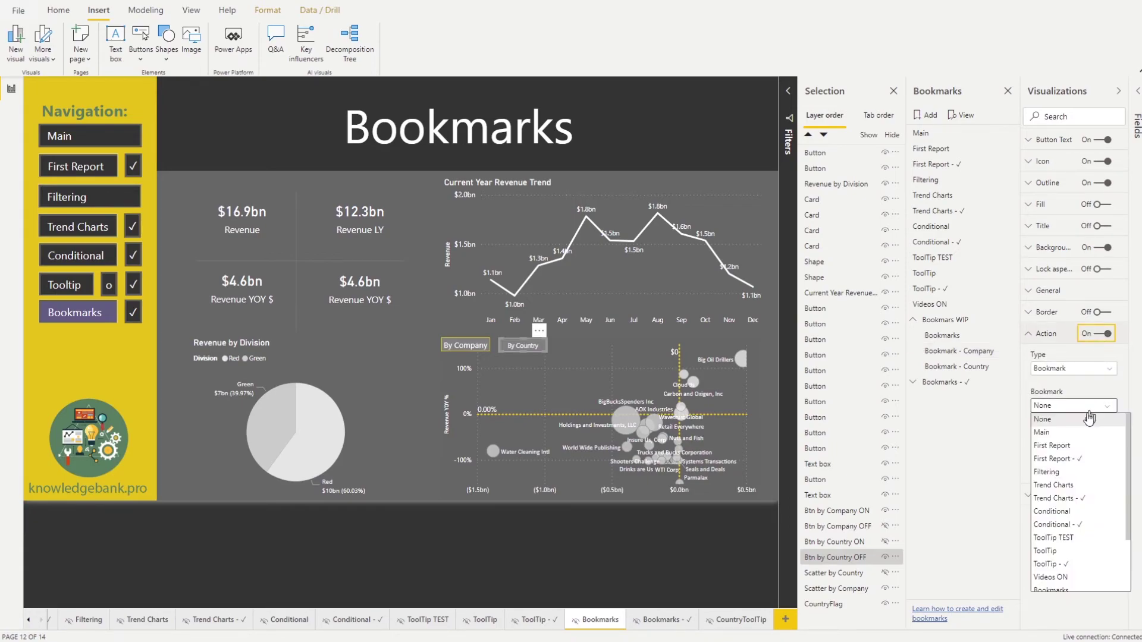
scroll(1094, 519, down, 2)
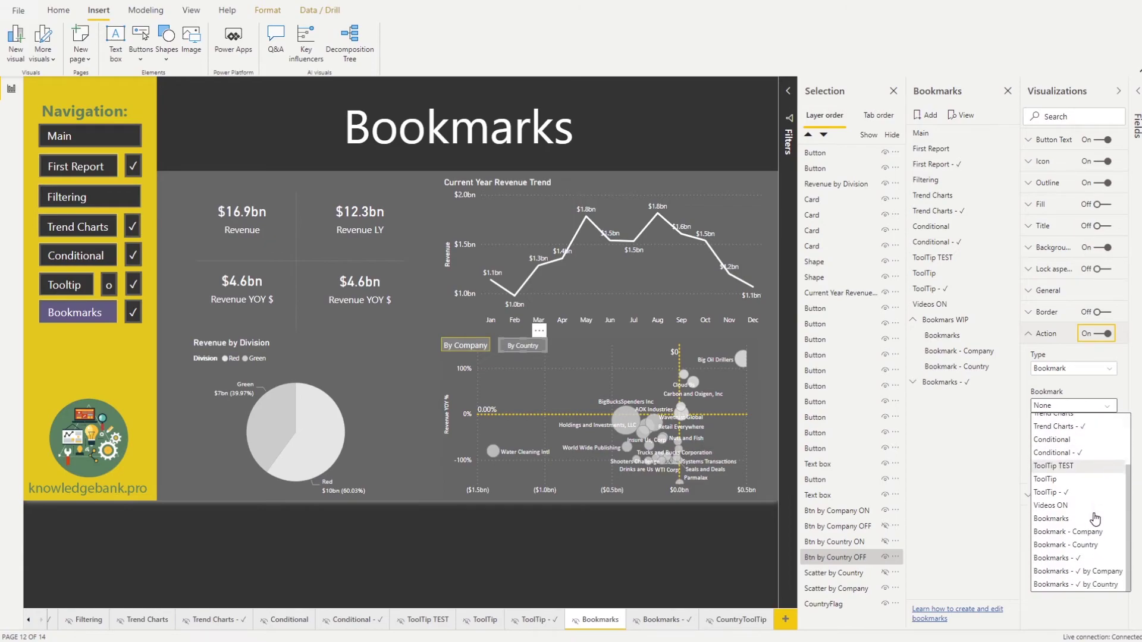
click(1059, 546)
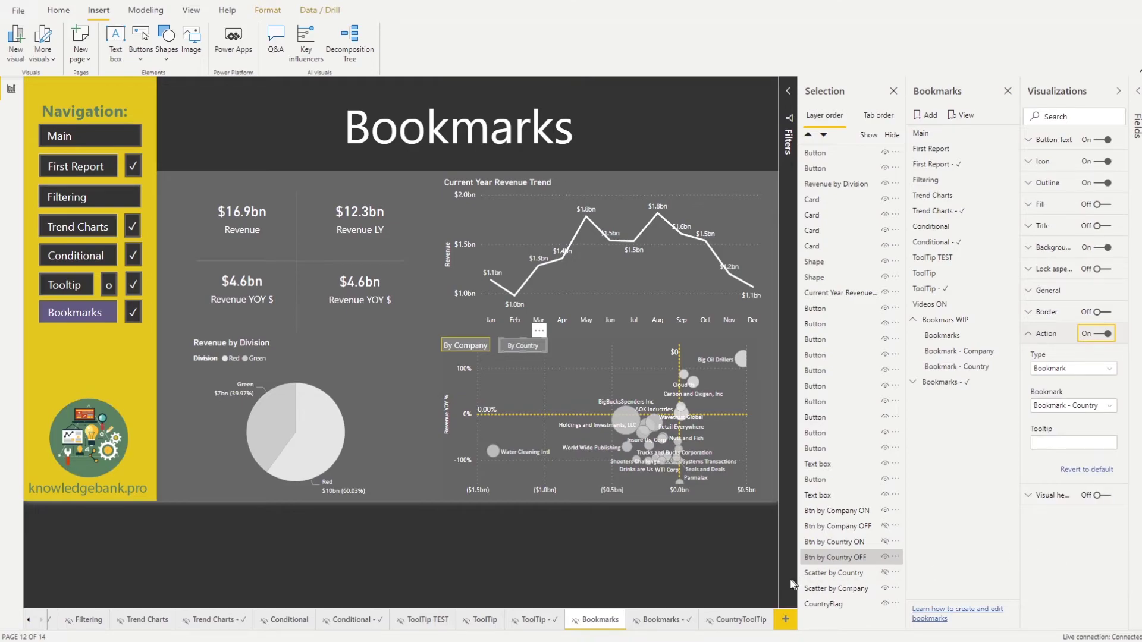
click(706, 567)
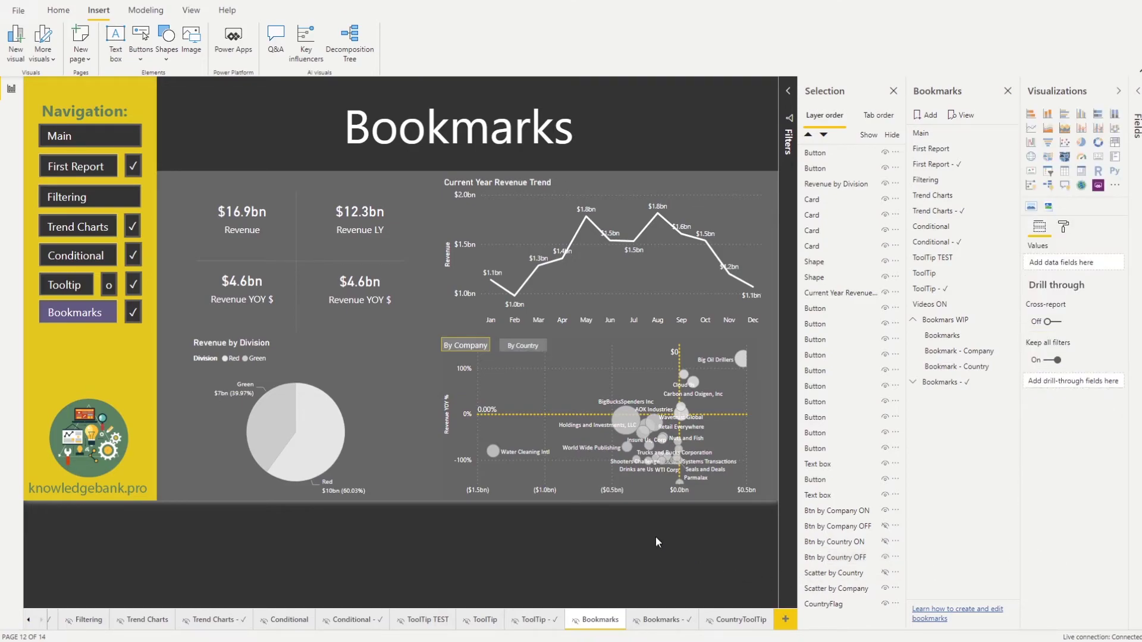
Test the By Country and By Company buttons by following their links repeatedly to toggle between the two scatter charts.
ctrl+click(529, 347)
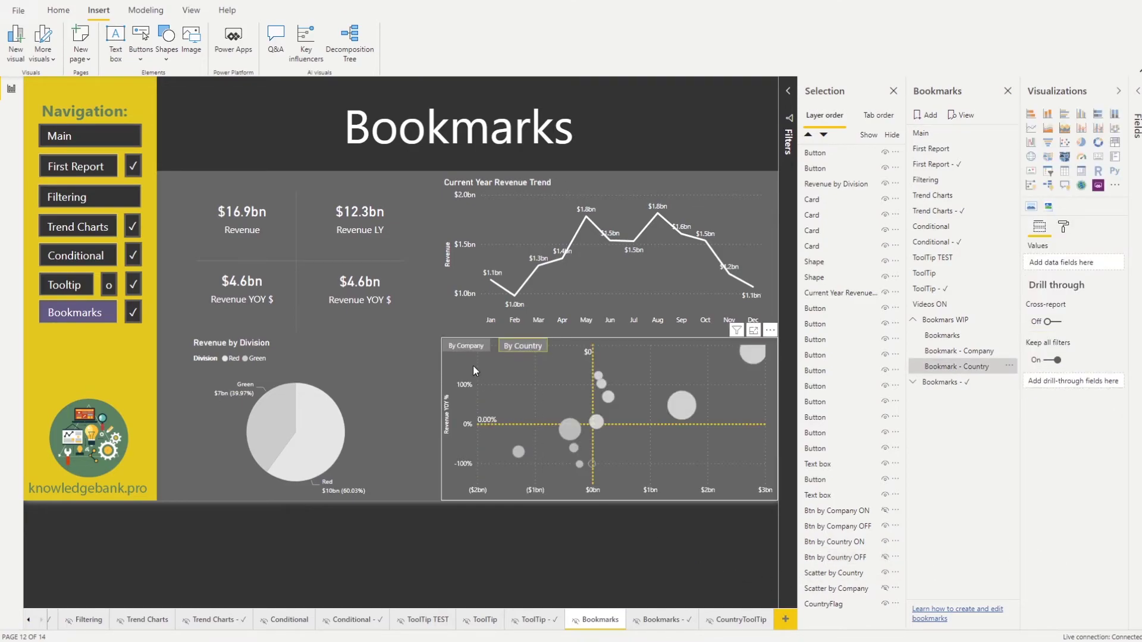
ctrl+click(467, 347)
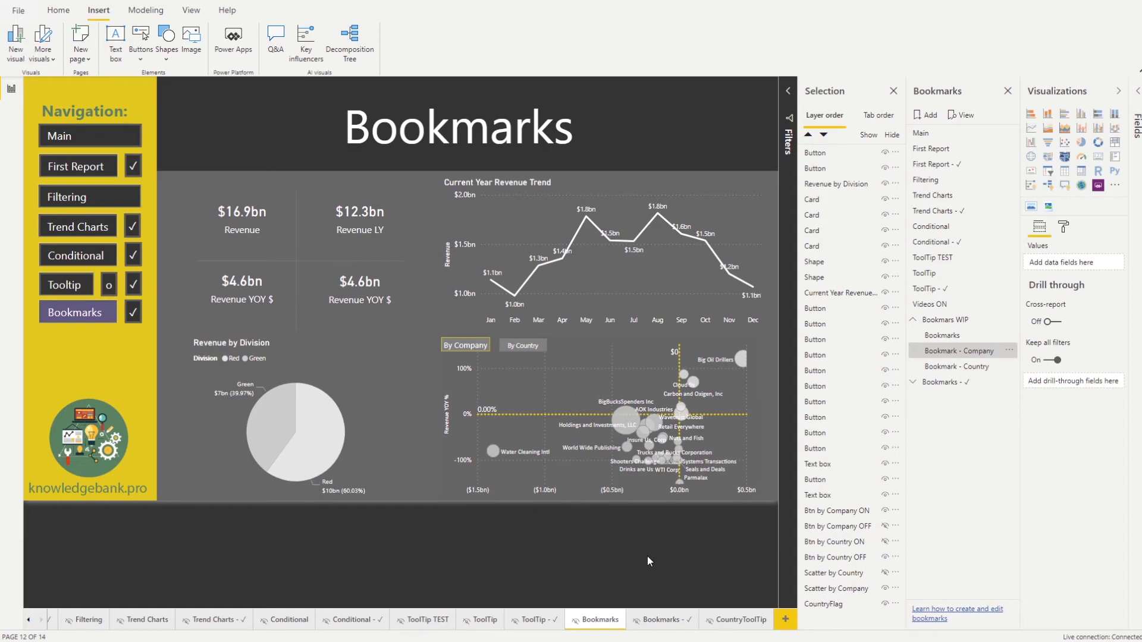
click(524, 348)
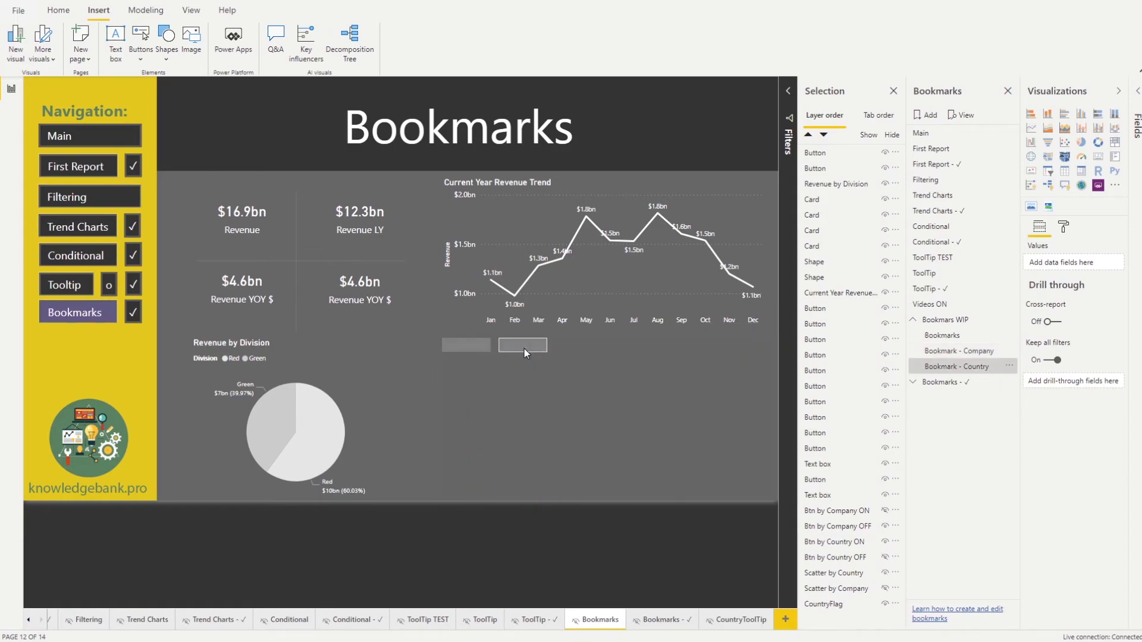
click(481, 352)
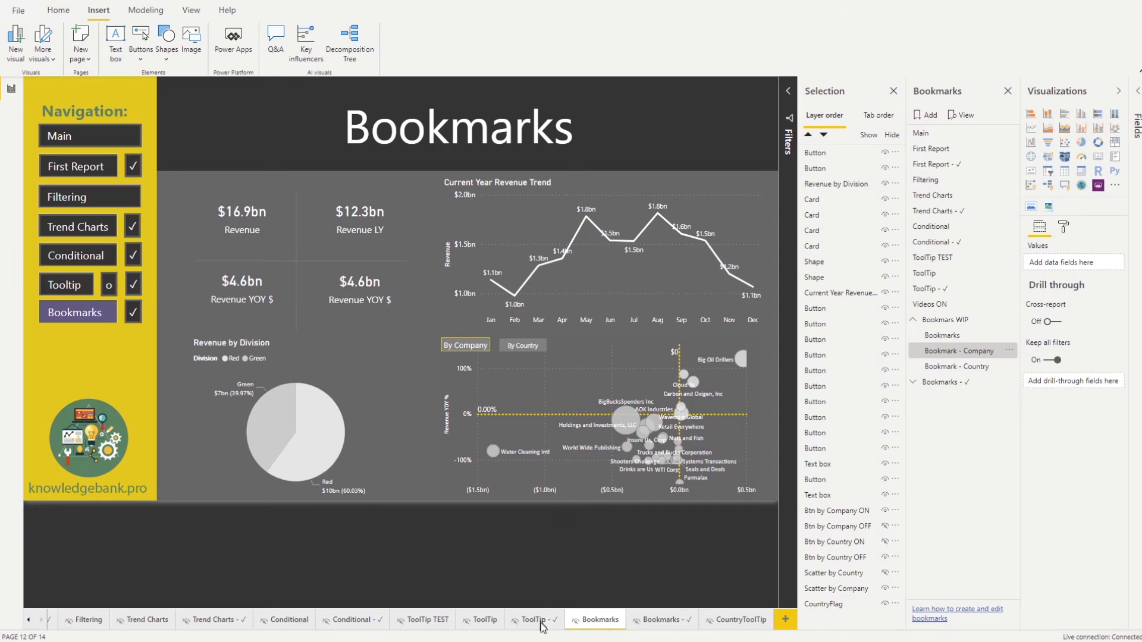
mouse_move(569, 282)
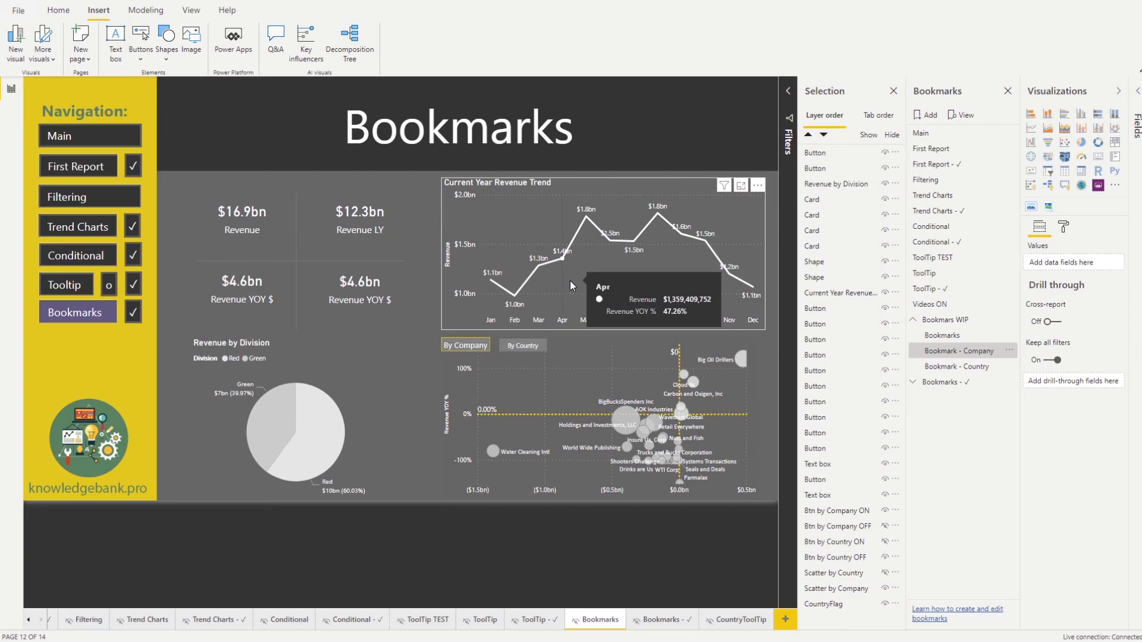
ctrl+click(539, 347)
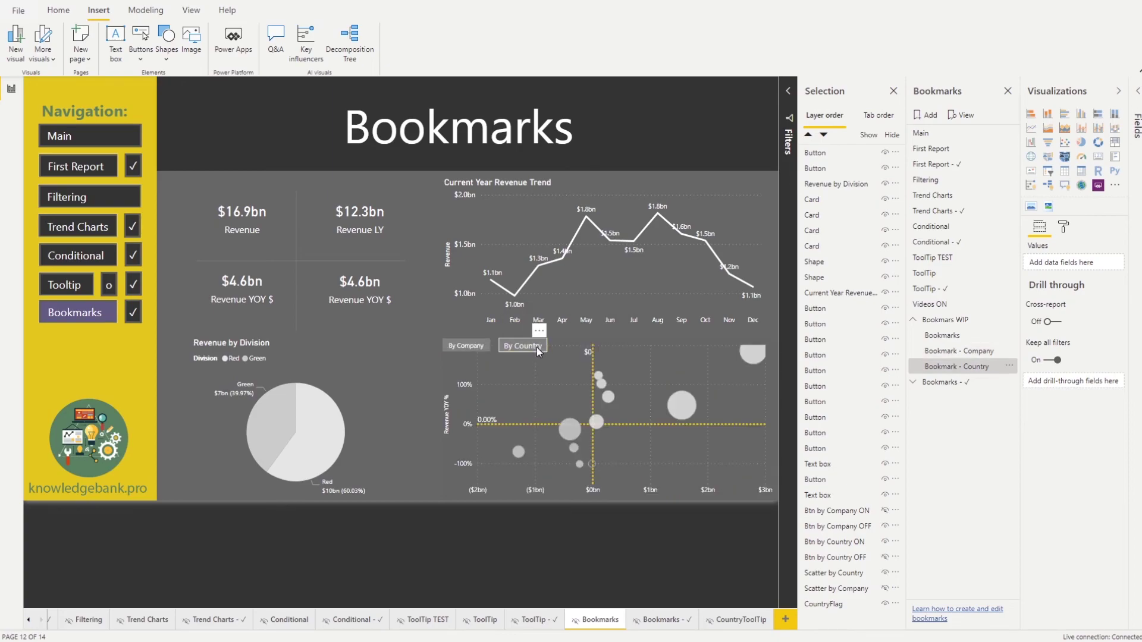
ctrl+click(468, 350)
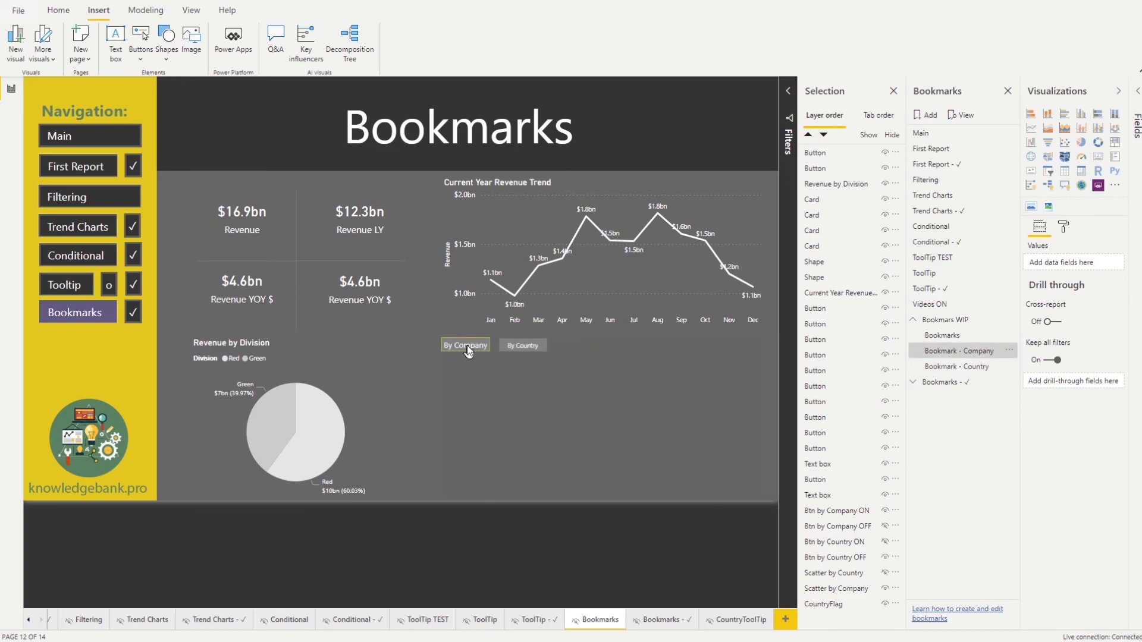
ctrl+click(515, 352)
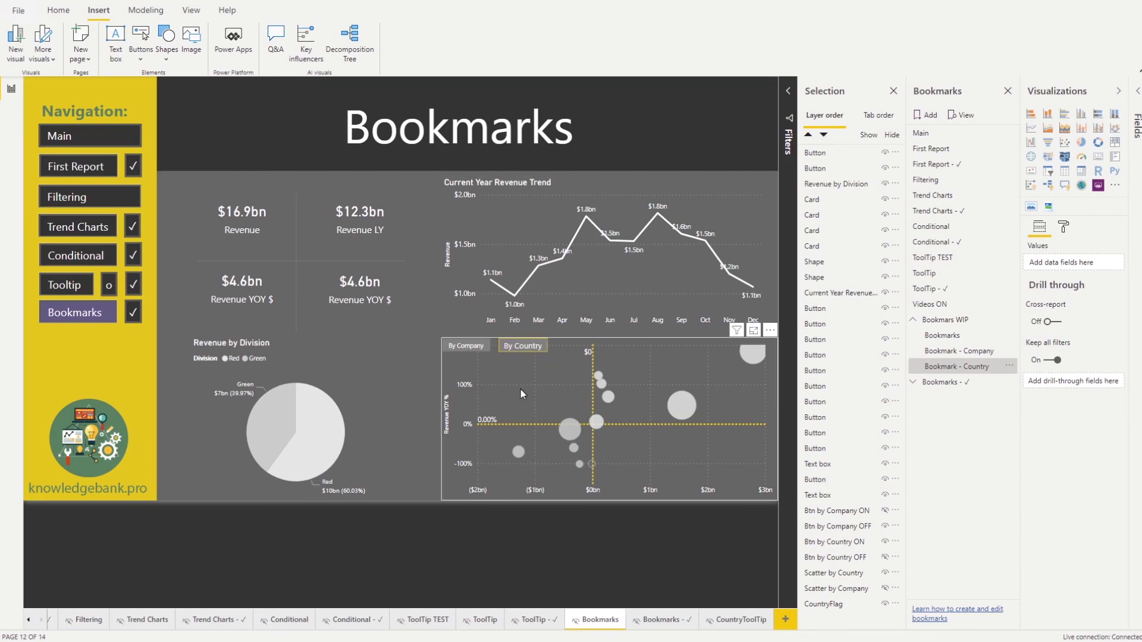
click(464, 346)
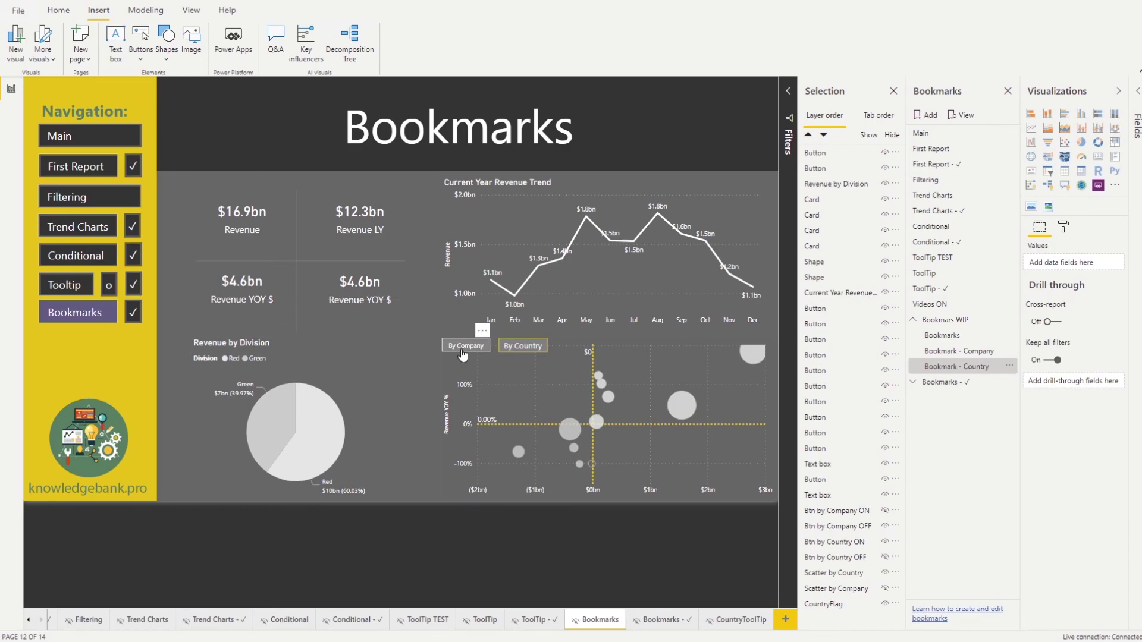
ctrl+click(463, 352)
click(528, 351)
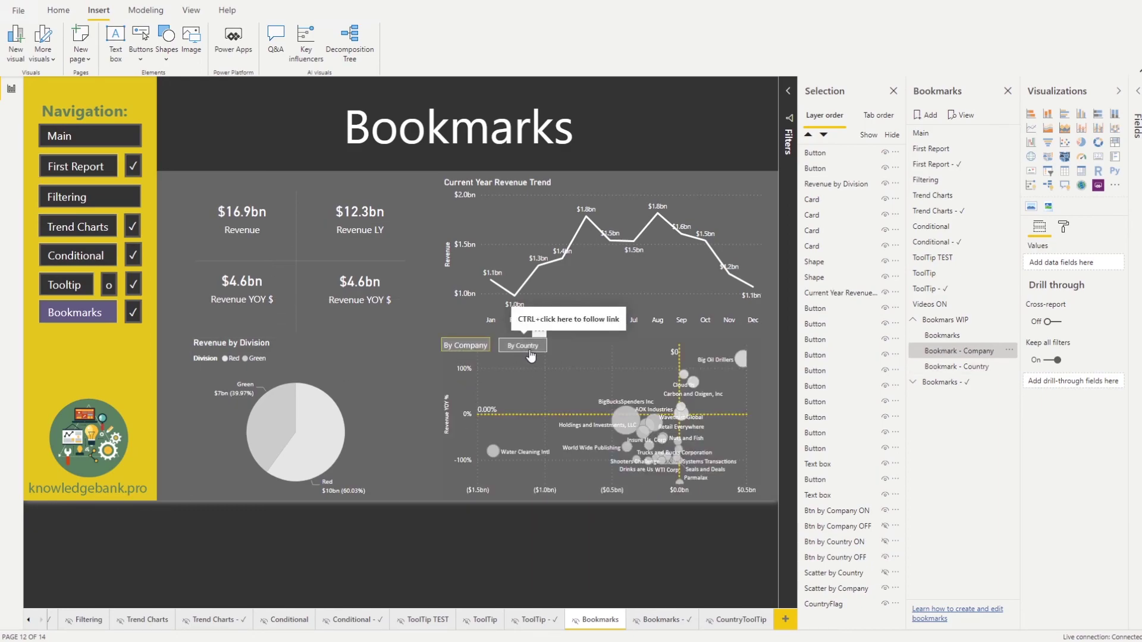
ctrl+click(531, 355)
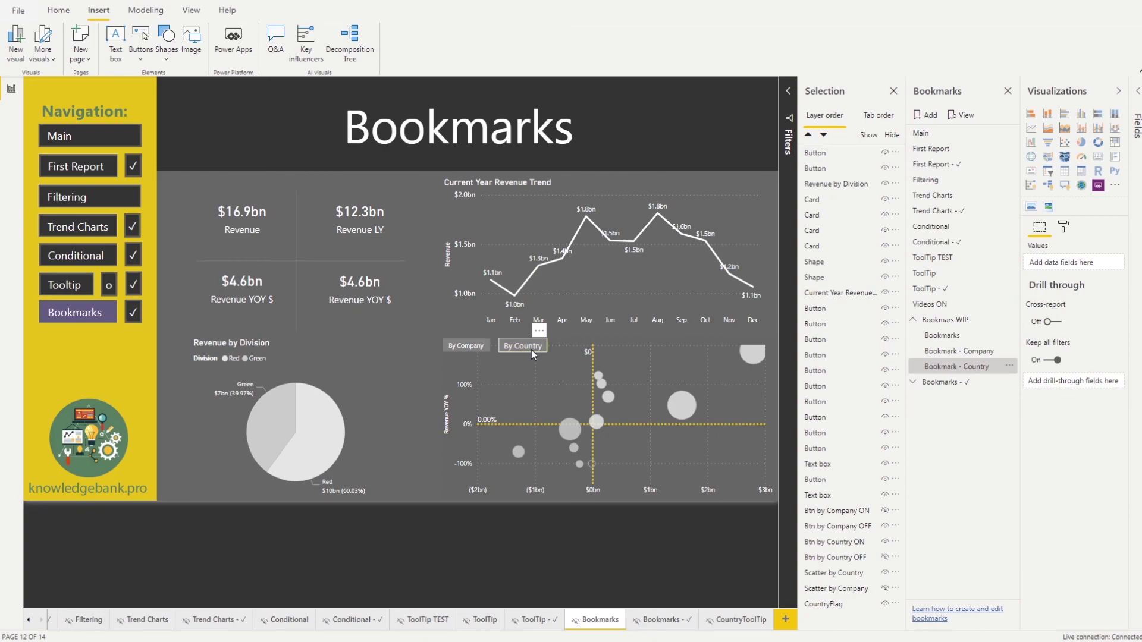
View the finished Bookmarks - ✓ page for comparison, and return to the Bookmarks page to toggle its charts with the By Company and By Country buttons.
click(662, 620)
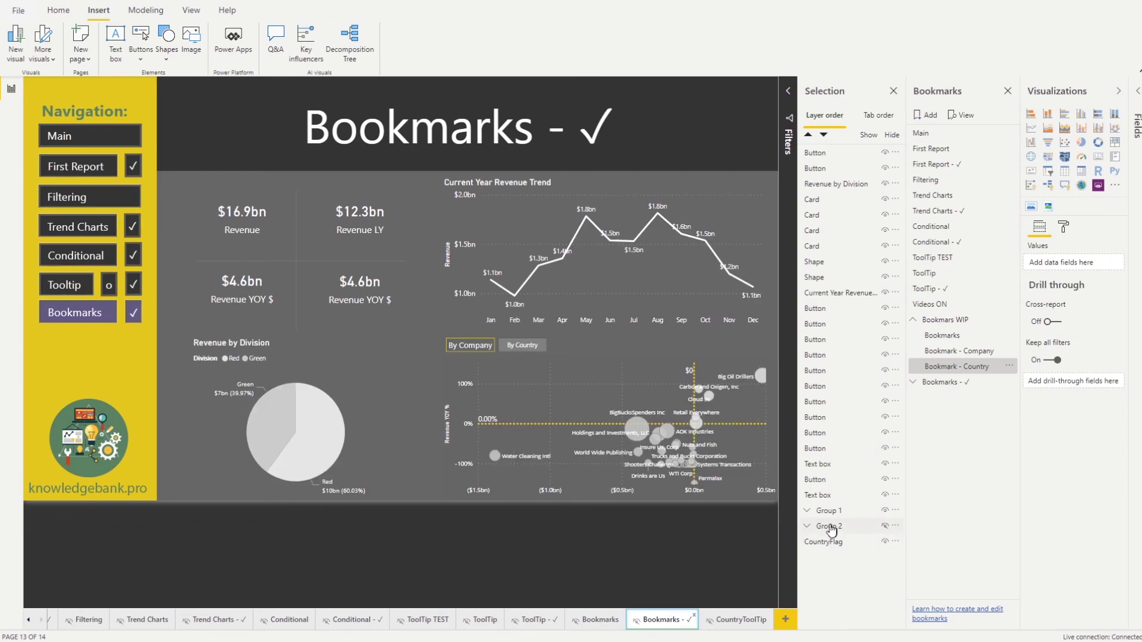
click(610, 624)
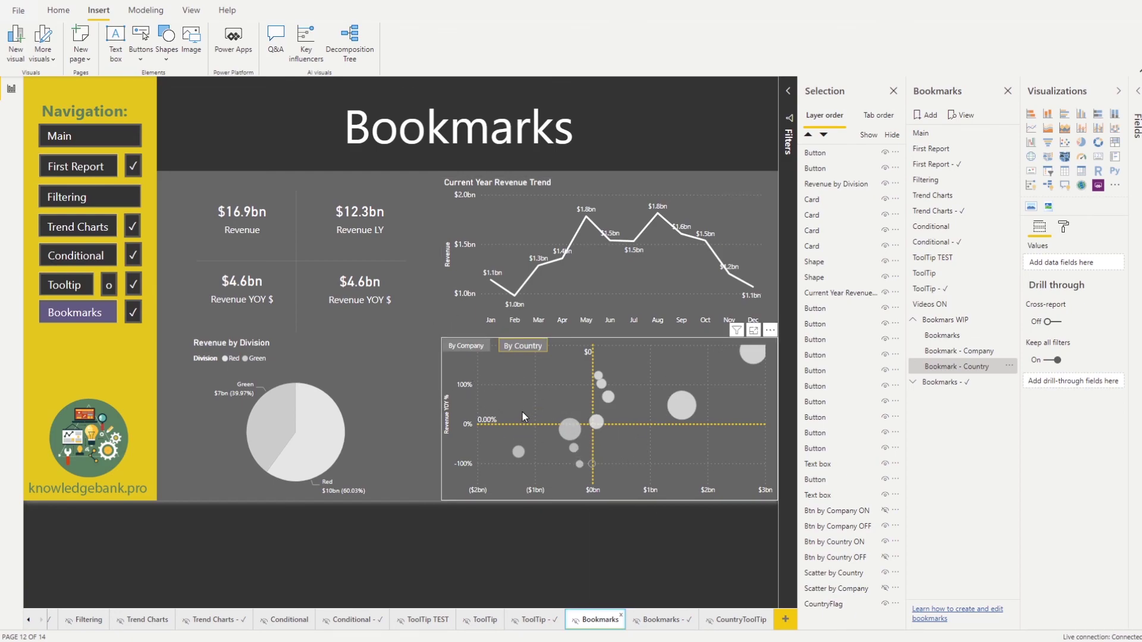
mouse_move(577, 448)
ctrl+click(470, 350)
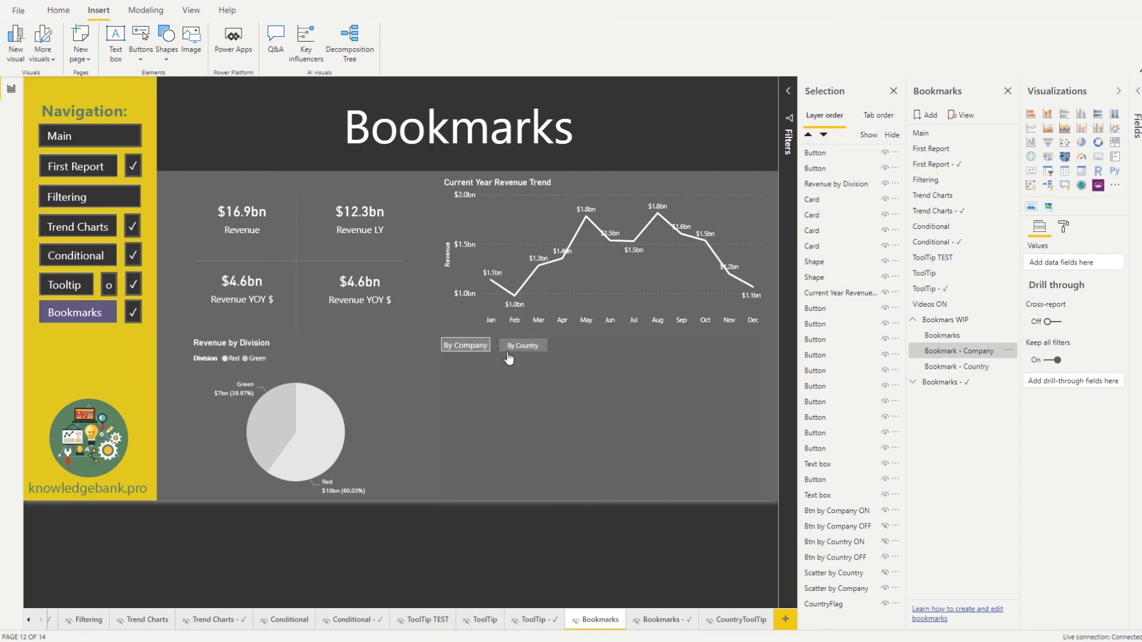
ctrl+click(516, 351)
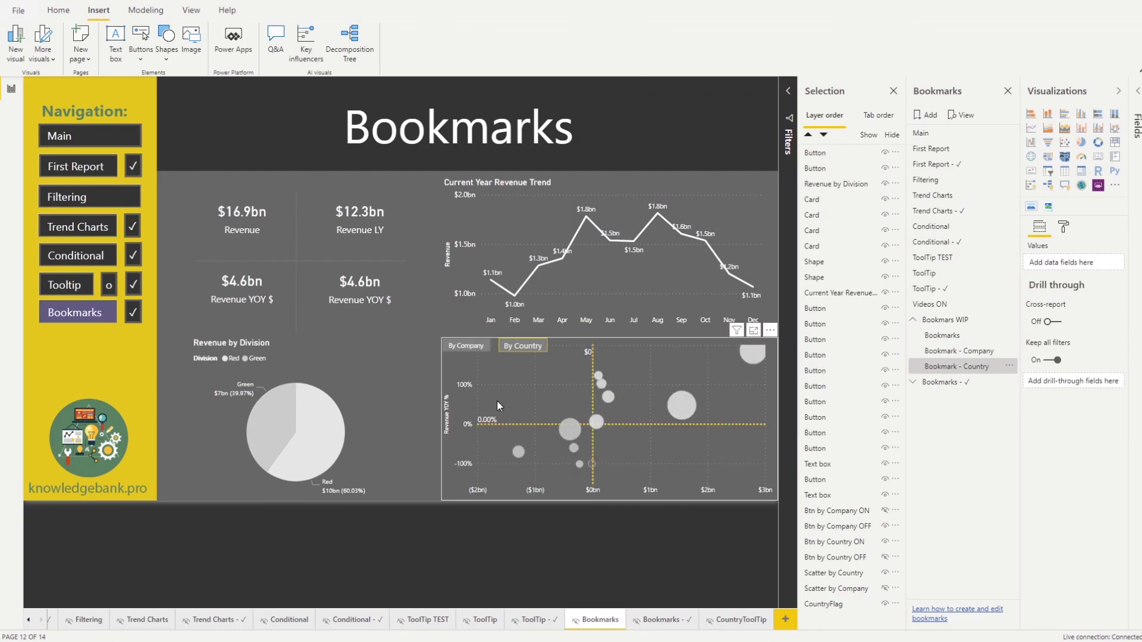